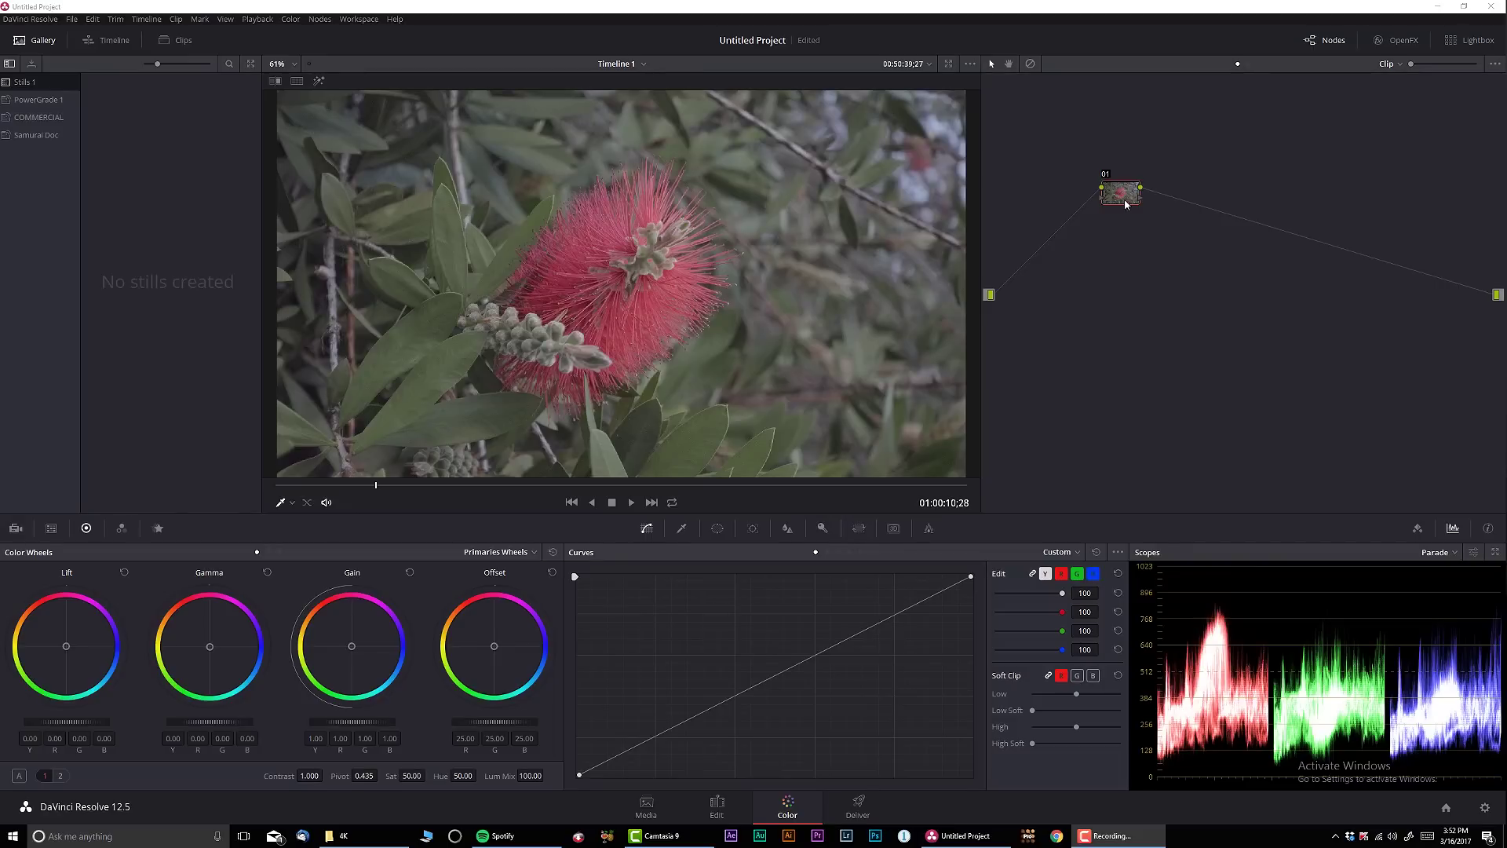
# Step: Move node 01 down and to the left, nearer the clip's source input
pyautogui.moveTo(1123, 197); pyautogui.dragTo(1036, 278)
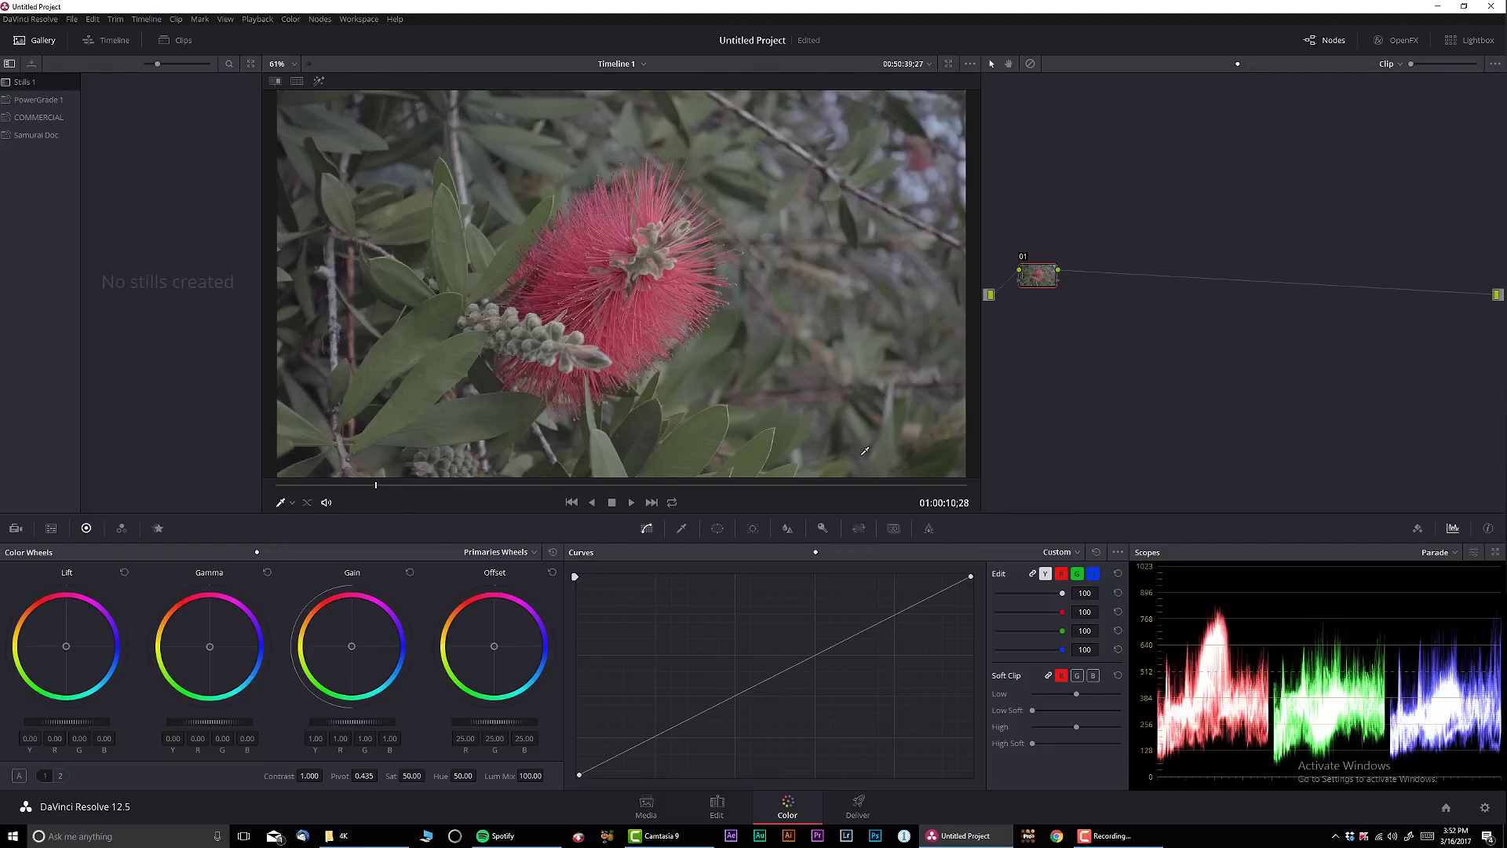
# Step: Add serial node 02 and apply FilmConvert Pro 2.0 to it
pyautogui.hotkey('alt', 's')
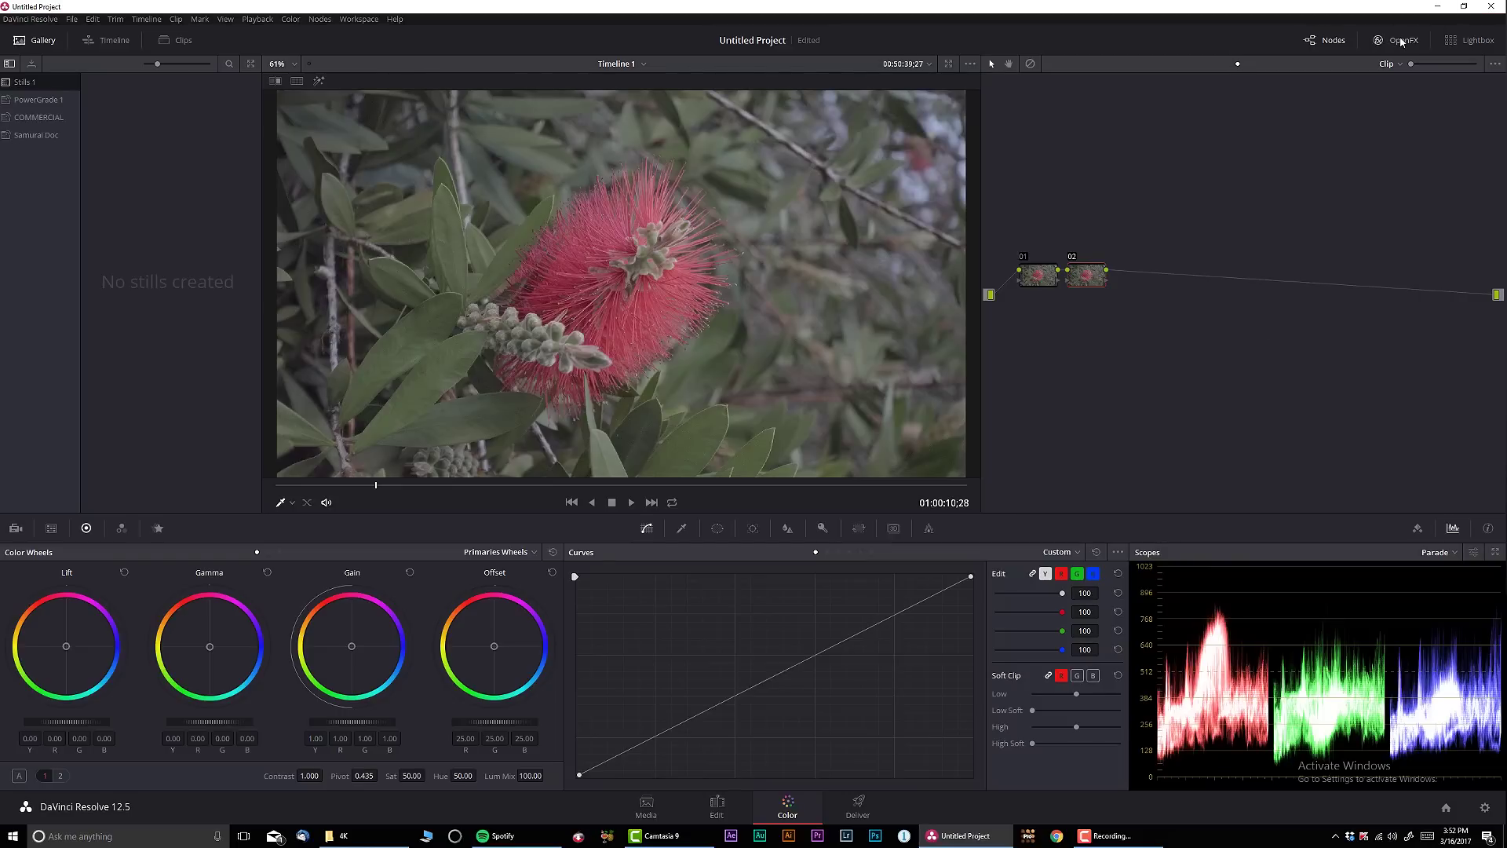
pyautogui.click(1402, 41)
pyautogui.scroll(-5, 1335, 353)
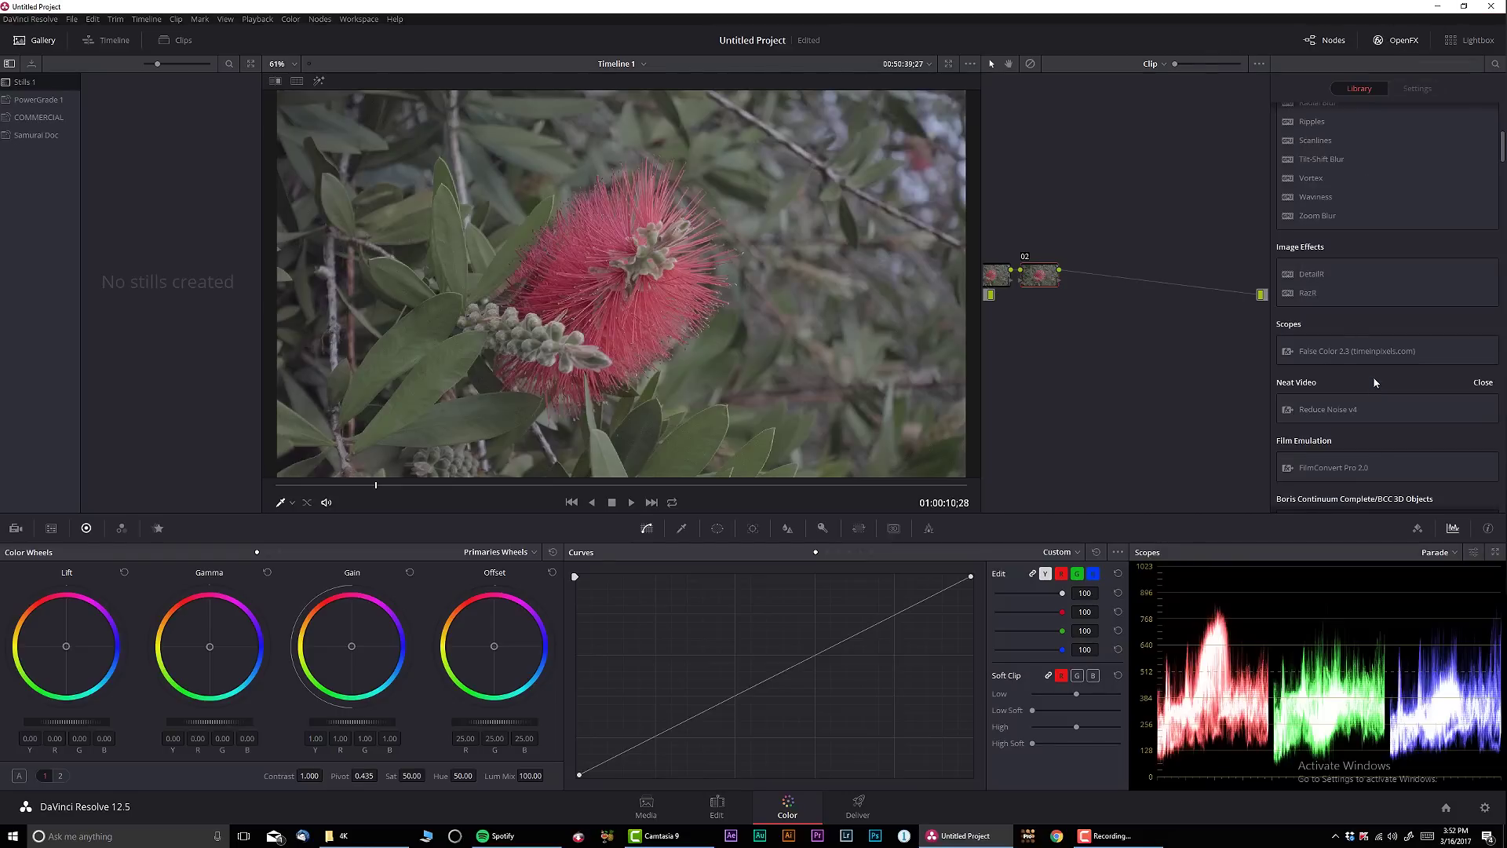
pyautogui.moveTo(1319, 463); pyautogui.dragTo(1044, 274)
# Step: Set FilmConvert's camera to Sony RX100 mk5 with the Slog2 profile and apply it
pyautogui.click(1417, 171)
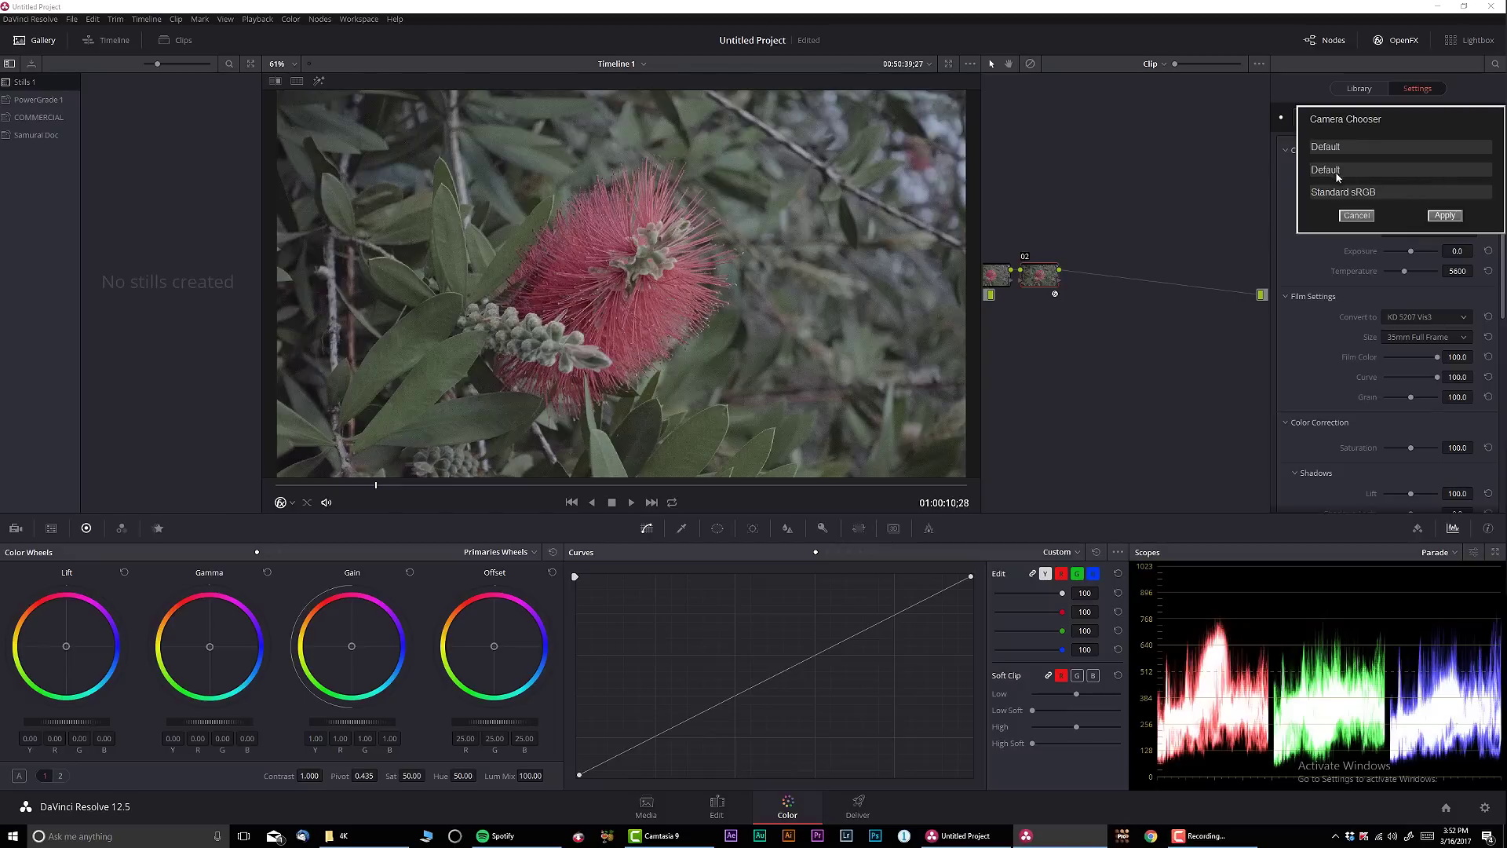
pyautogui.click(1339, 148)
pyautogui.click(1322, 271)
pyautogui.click(1322, 172)
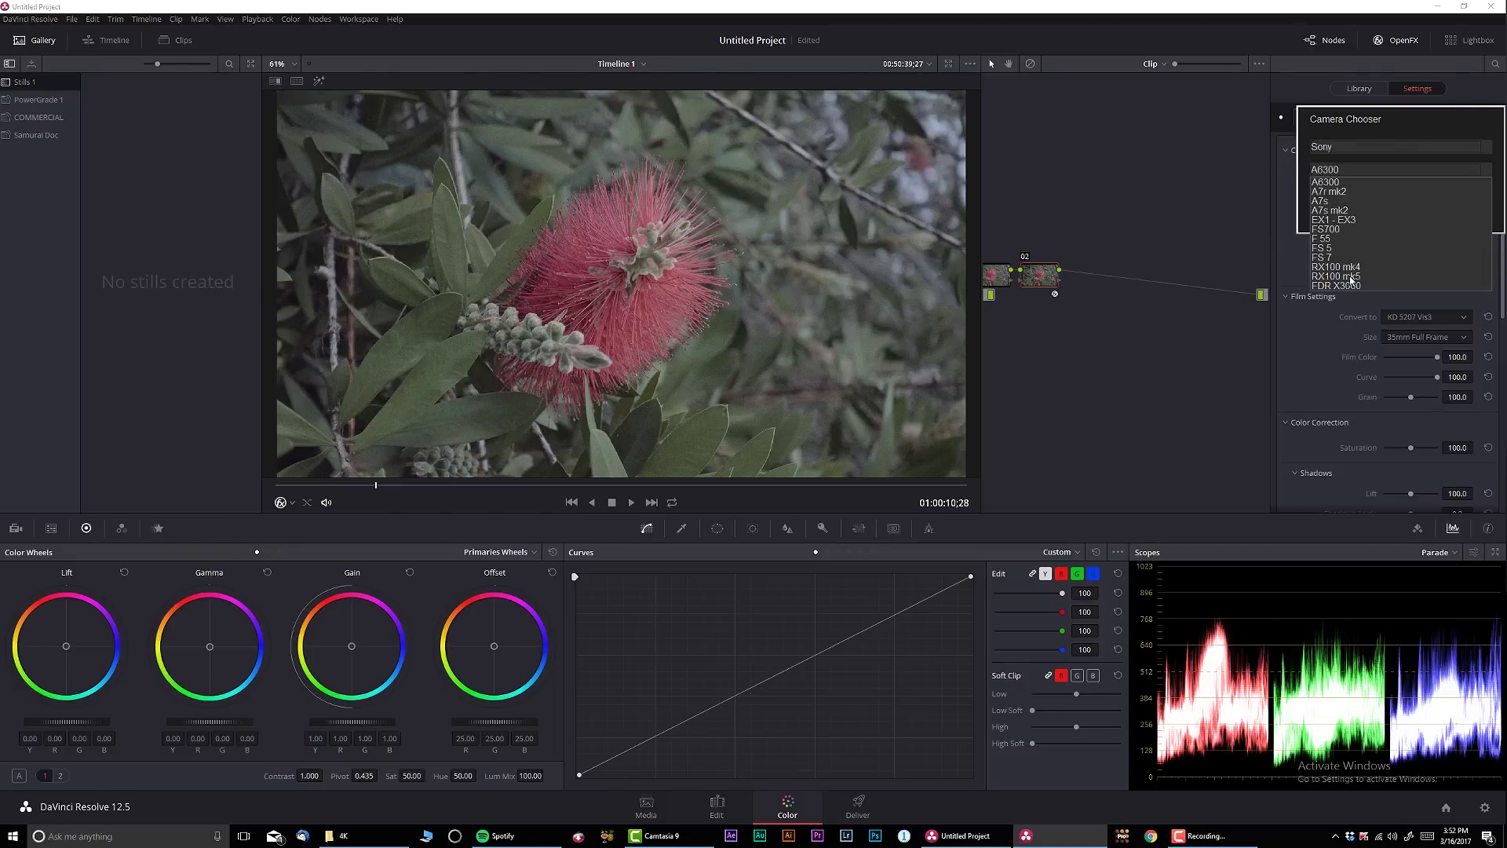
pyautogui.click(1333, 277)
pyautogui.click(1330, 194)
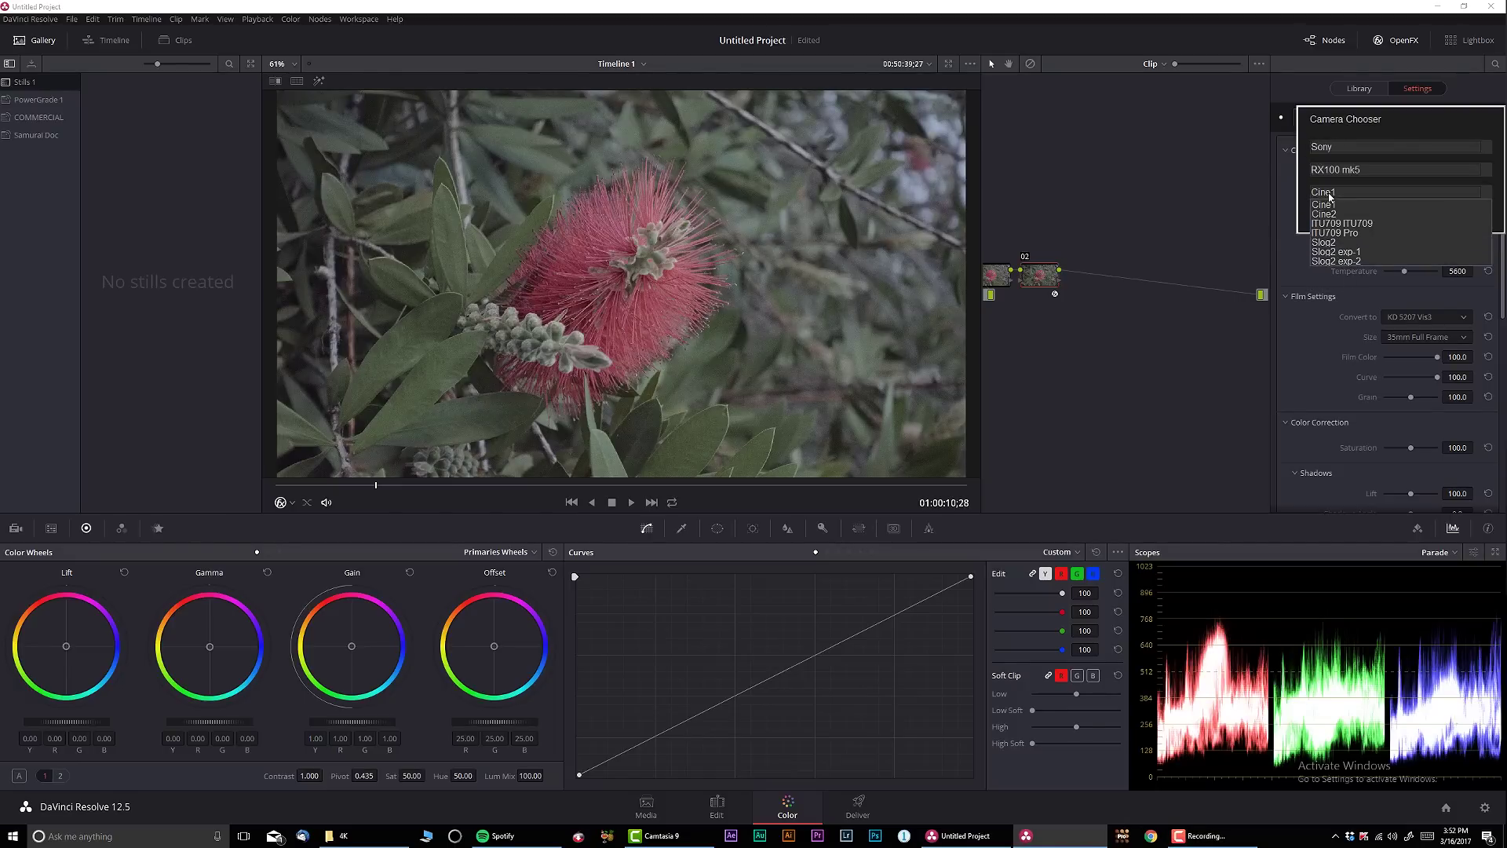
pyautogui.click(1322, 242)
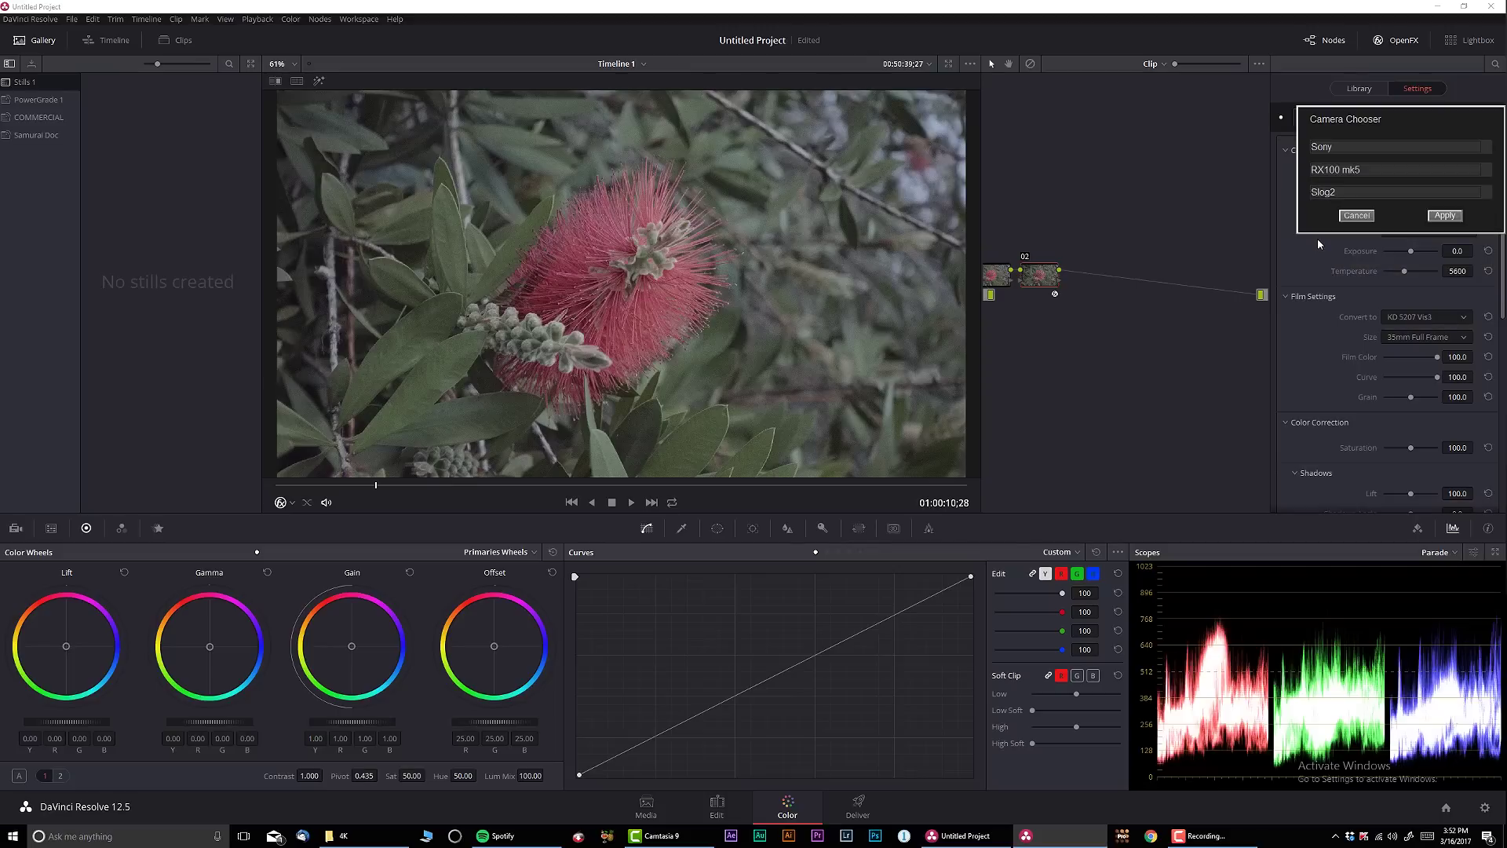
pyautogui.click(1443, 217)
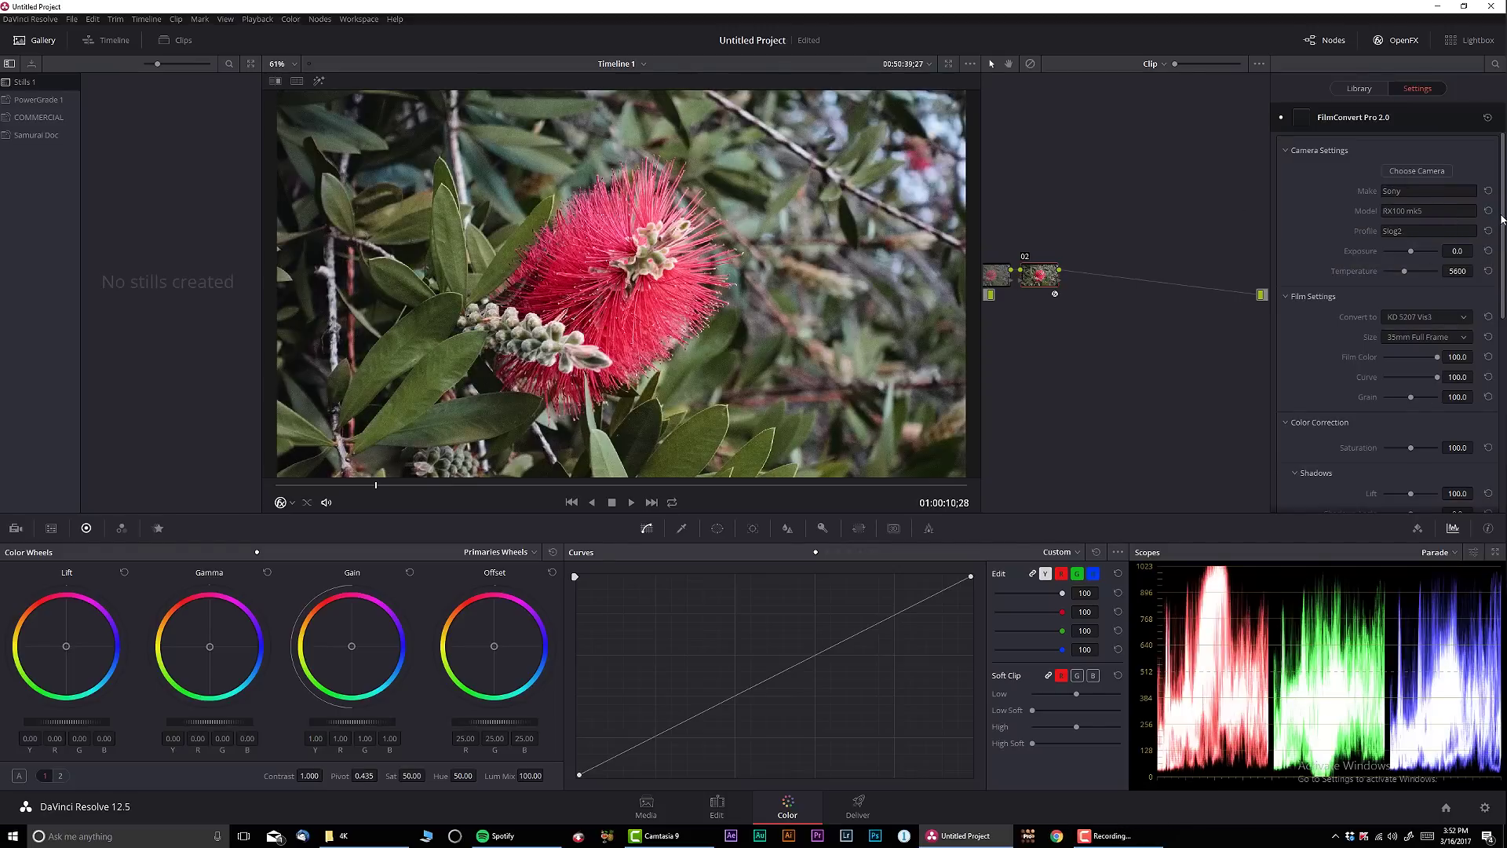
# Step: Set FilmConvert's render processor to GPU (OpenCL)
pyautogui.moveTo(1502, 220); pyautogui.dragTo(1502, 424)
pyautogui.click(1411, 492)
pyautogui.click(1413, 523)
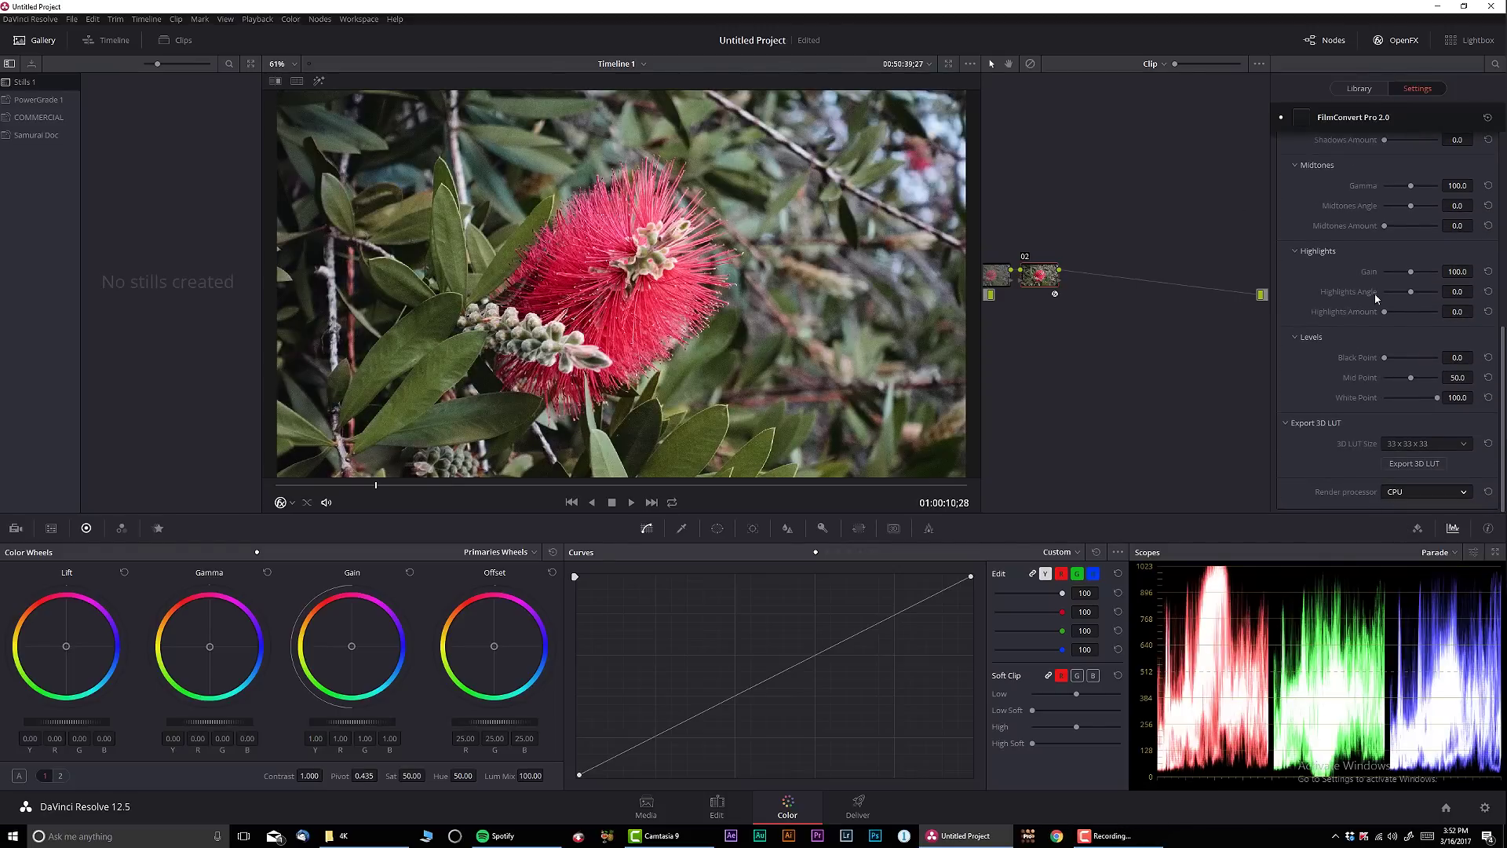
pyautogui.click(1399, 46)
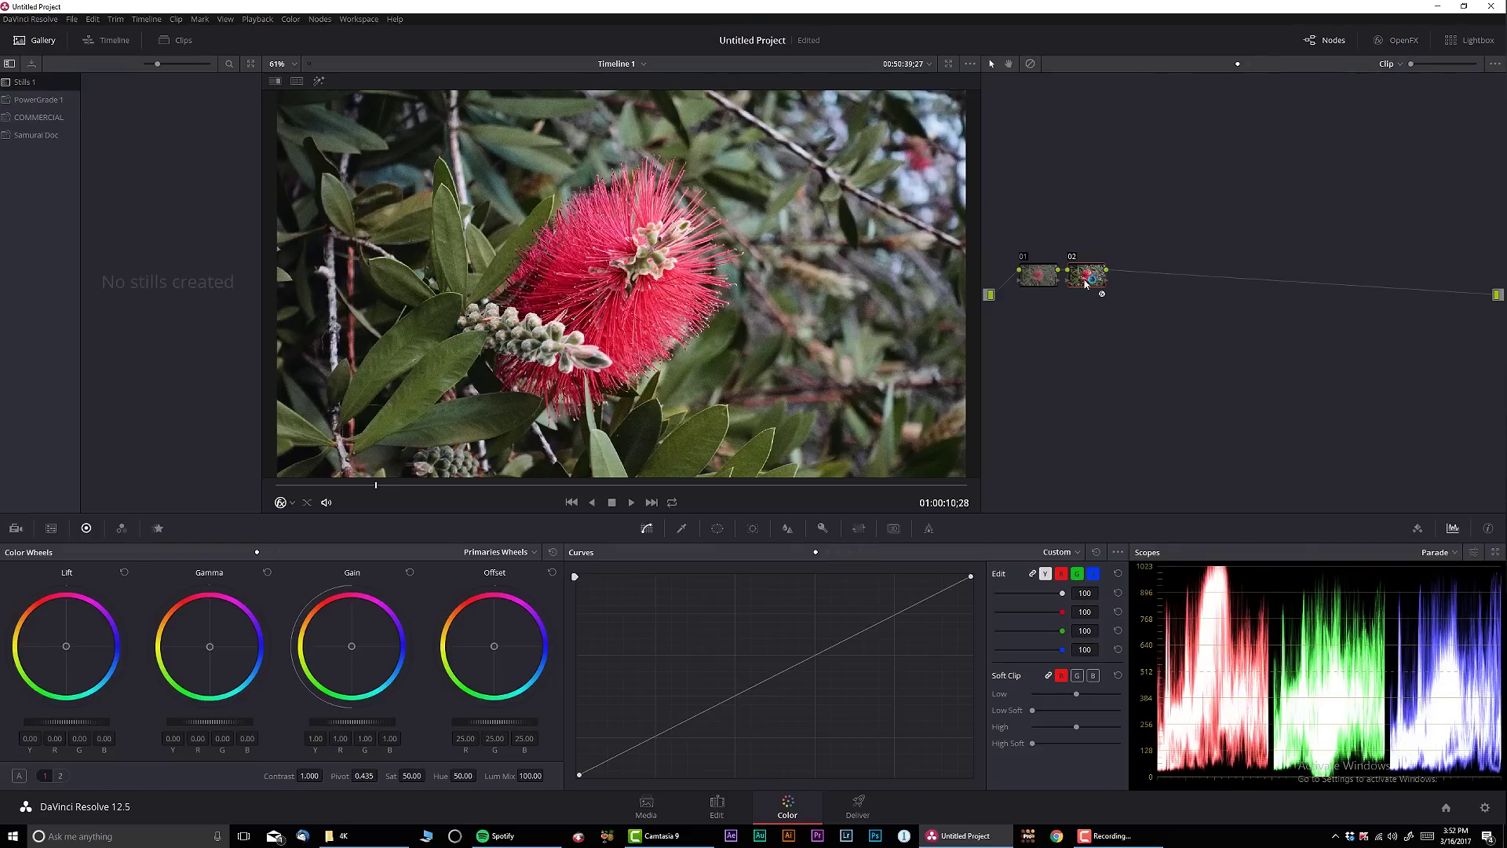
# Step: Place node 02 beside the output and zoom into the blurred leaves at 01:00:13:19
pyautogui.moveTo(1086, 283); pyautogui.dragTo(1404, 282)
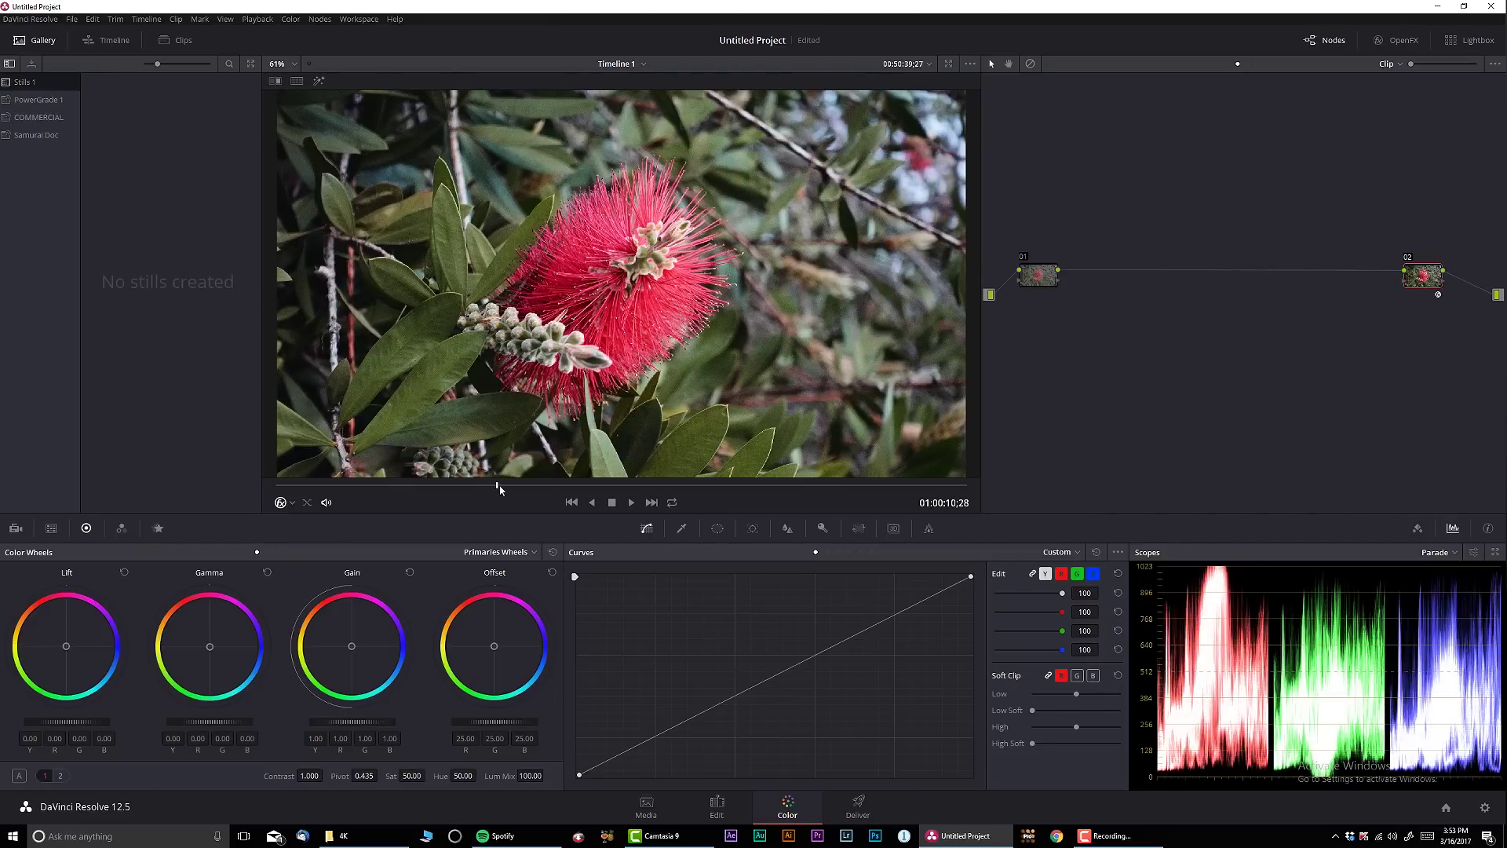
pyautogui.moveTo(502, 487); pyautogui.dragTo(510, 486)
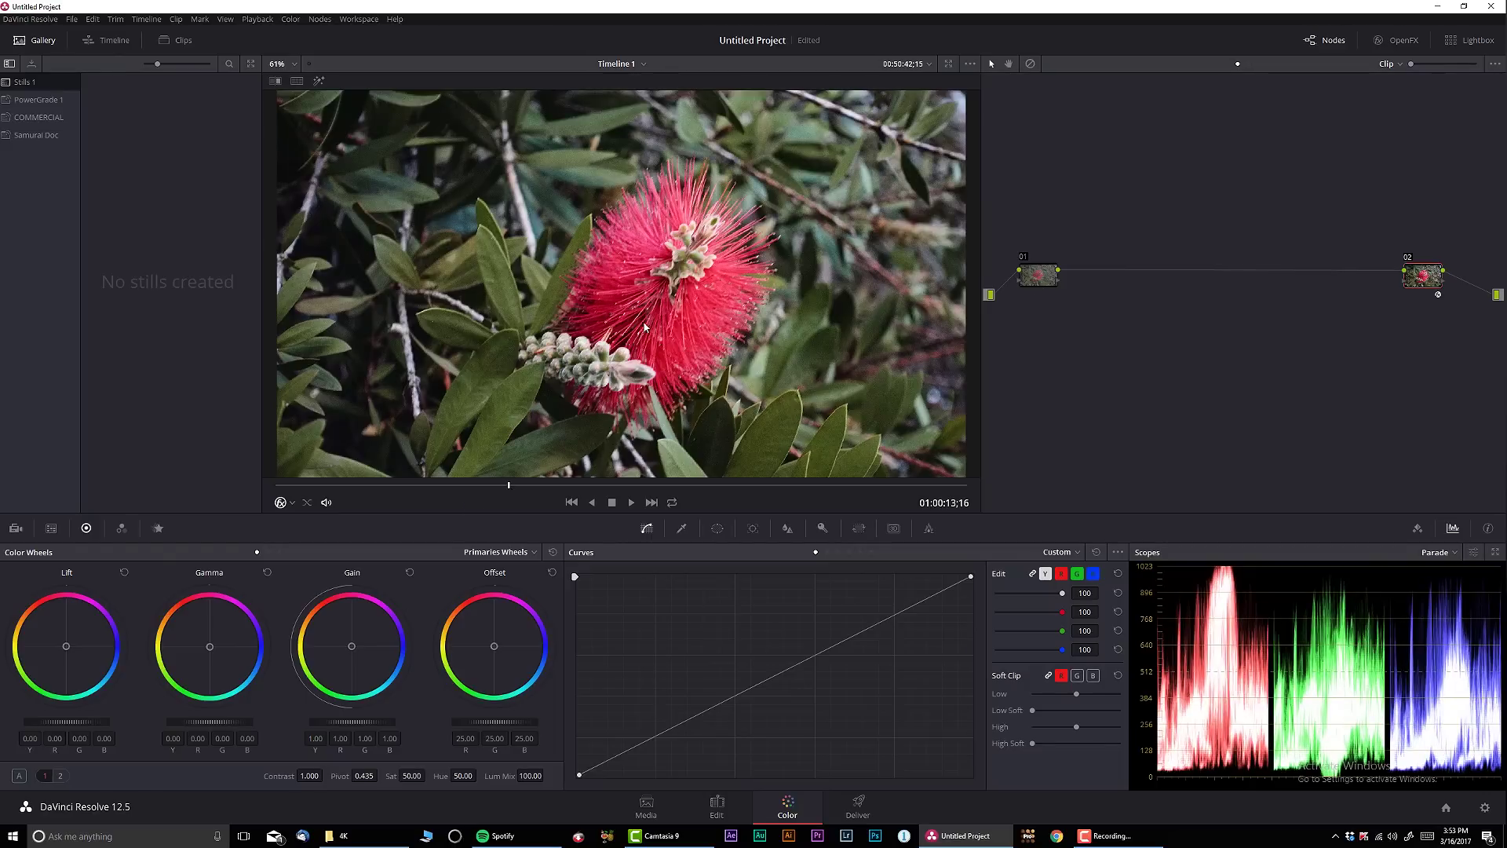
pyautogui.scroll(1, 673, 438)
pyautogui.scroll(5, 673, 438)
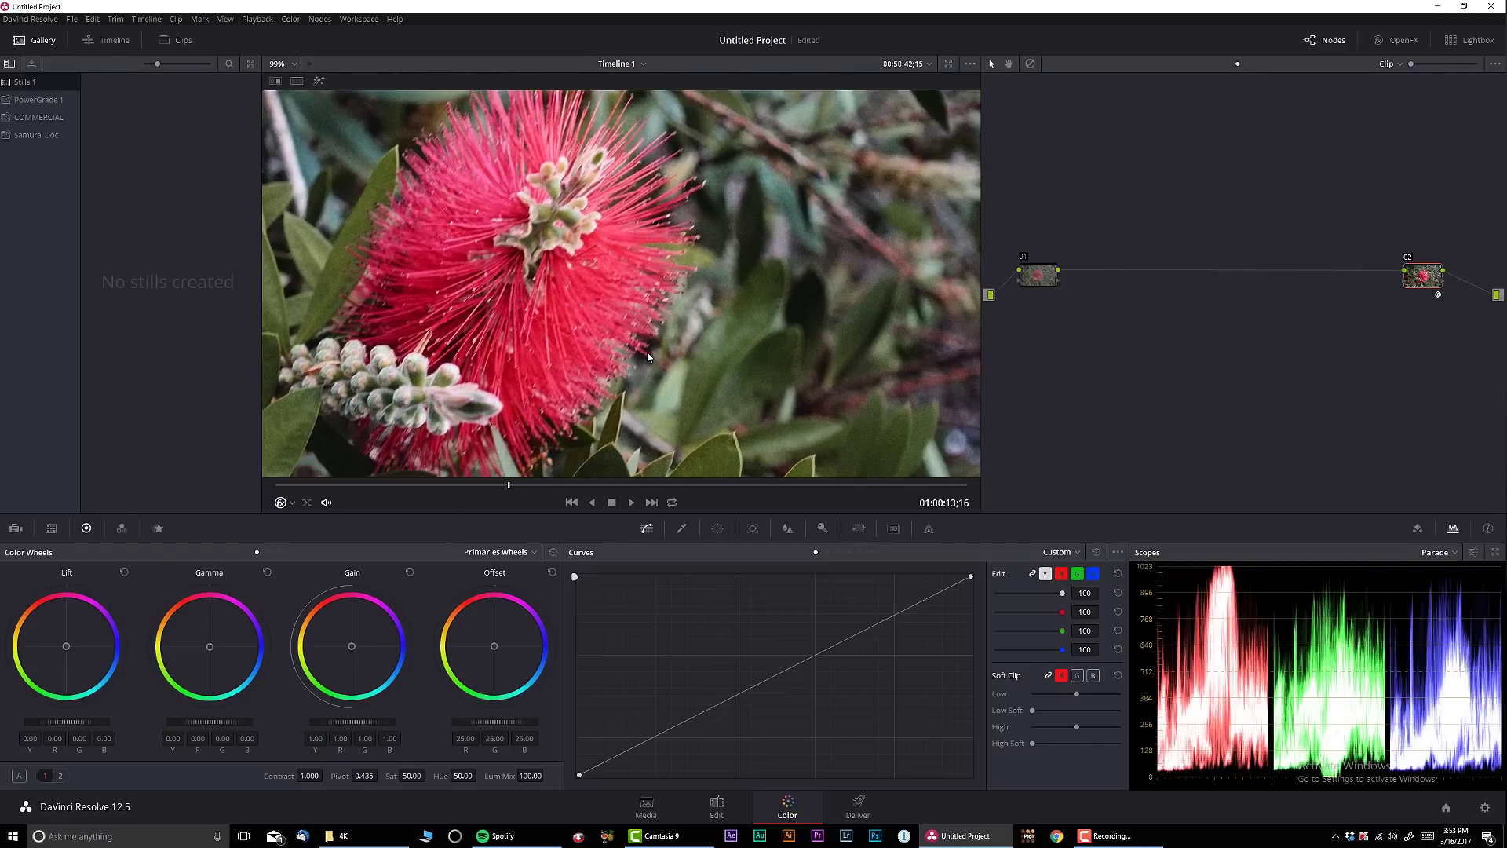
pyautogui.scroll(3, 835, 348)
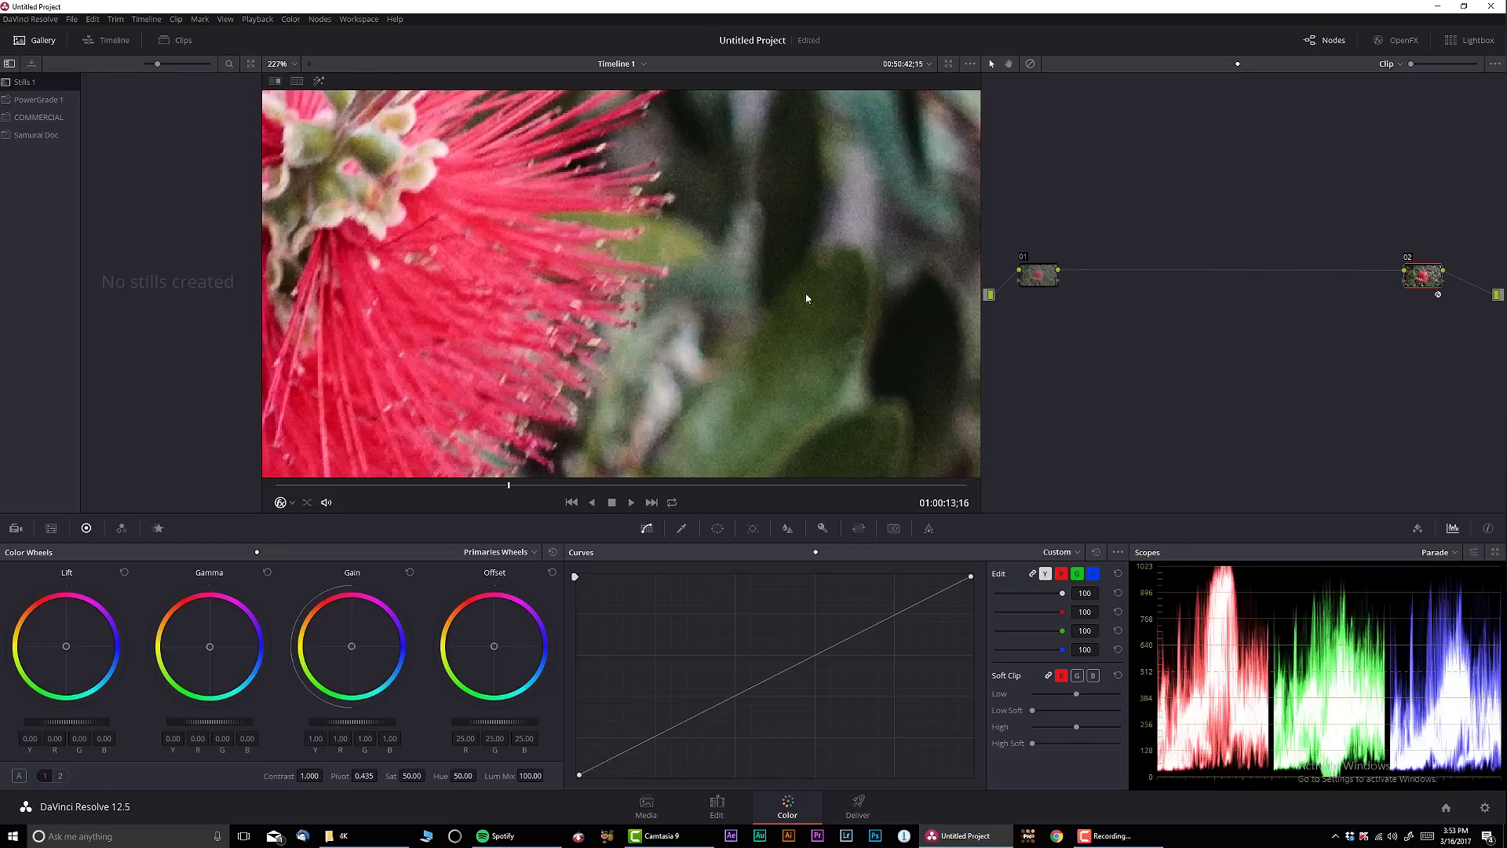
pyautogui.scroll(2, 694, 352)
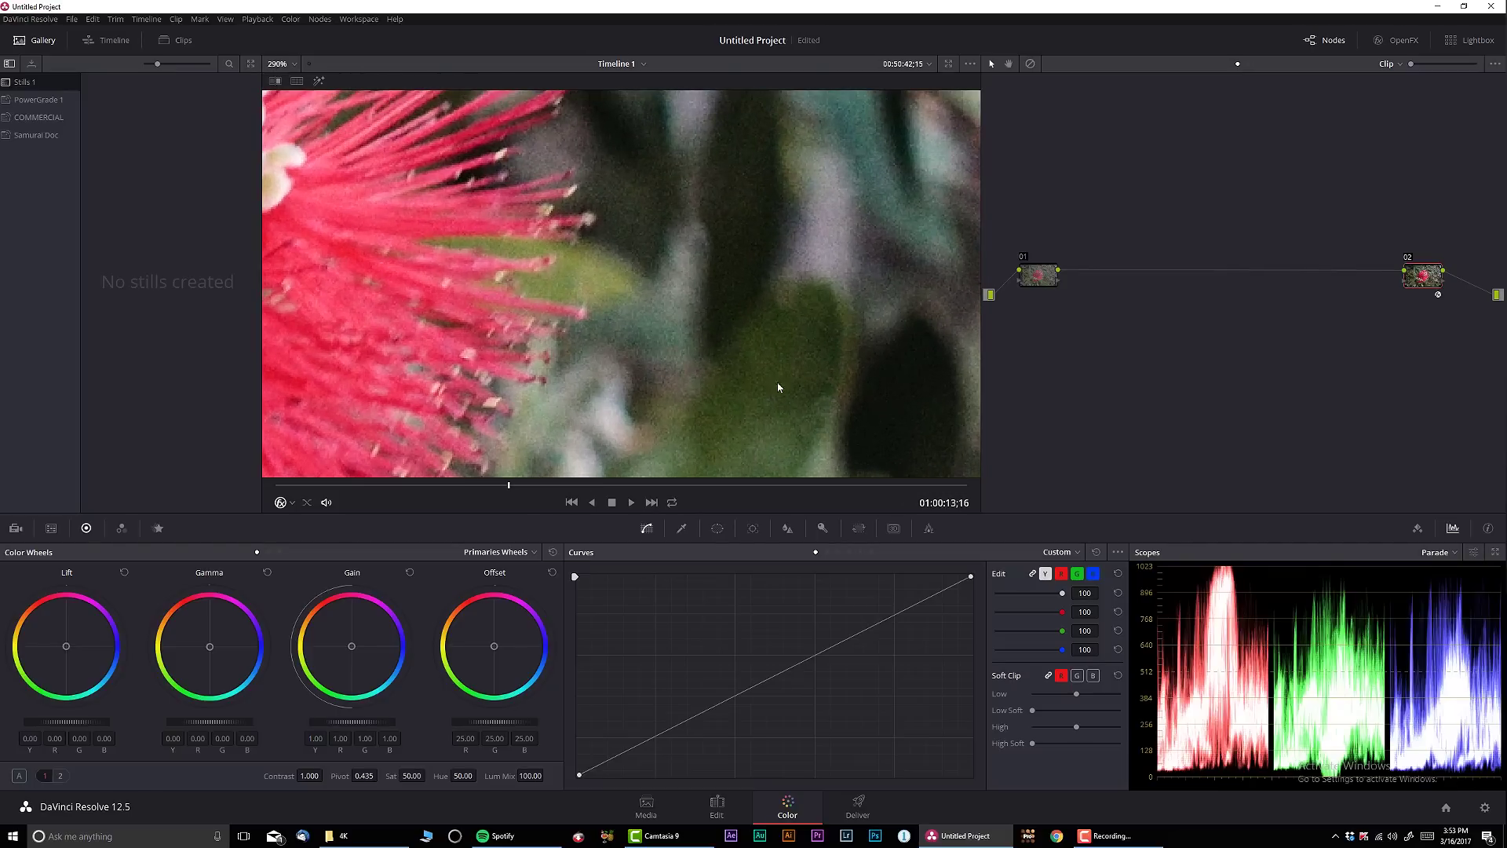
pyautogui.moveTo(779, 387); pyautogui.dragTo(777, 359)
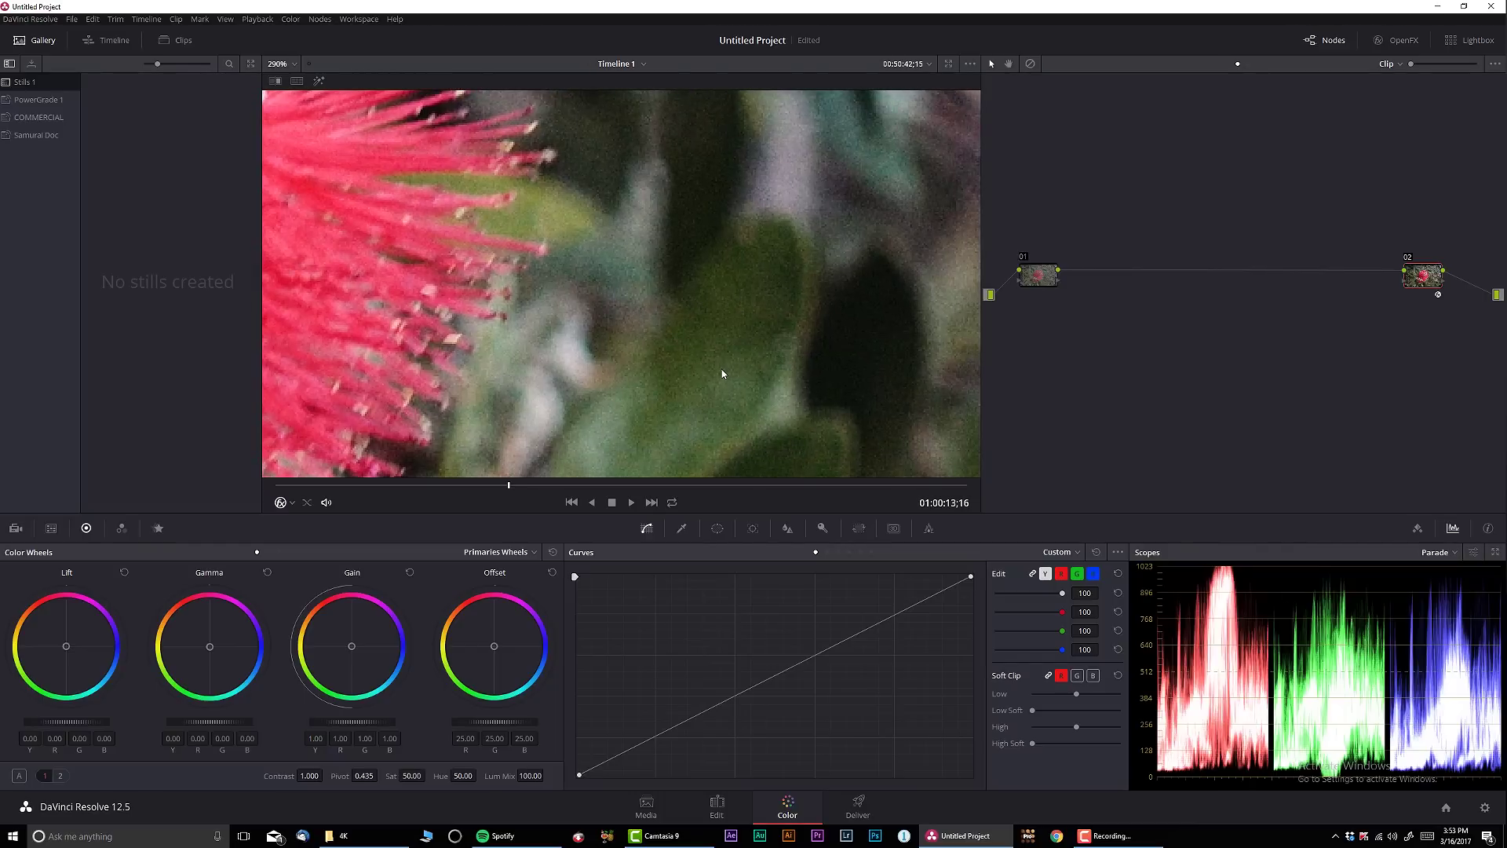
pyautogui.scroll(3, 722, 369)
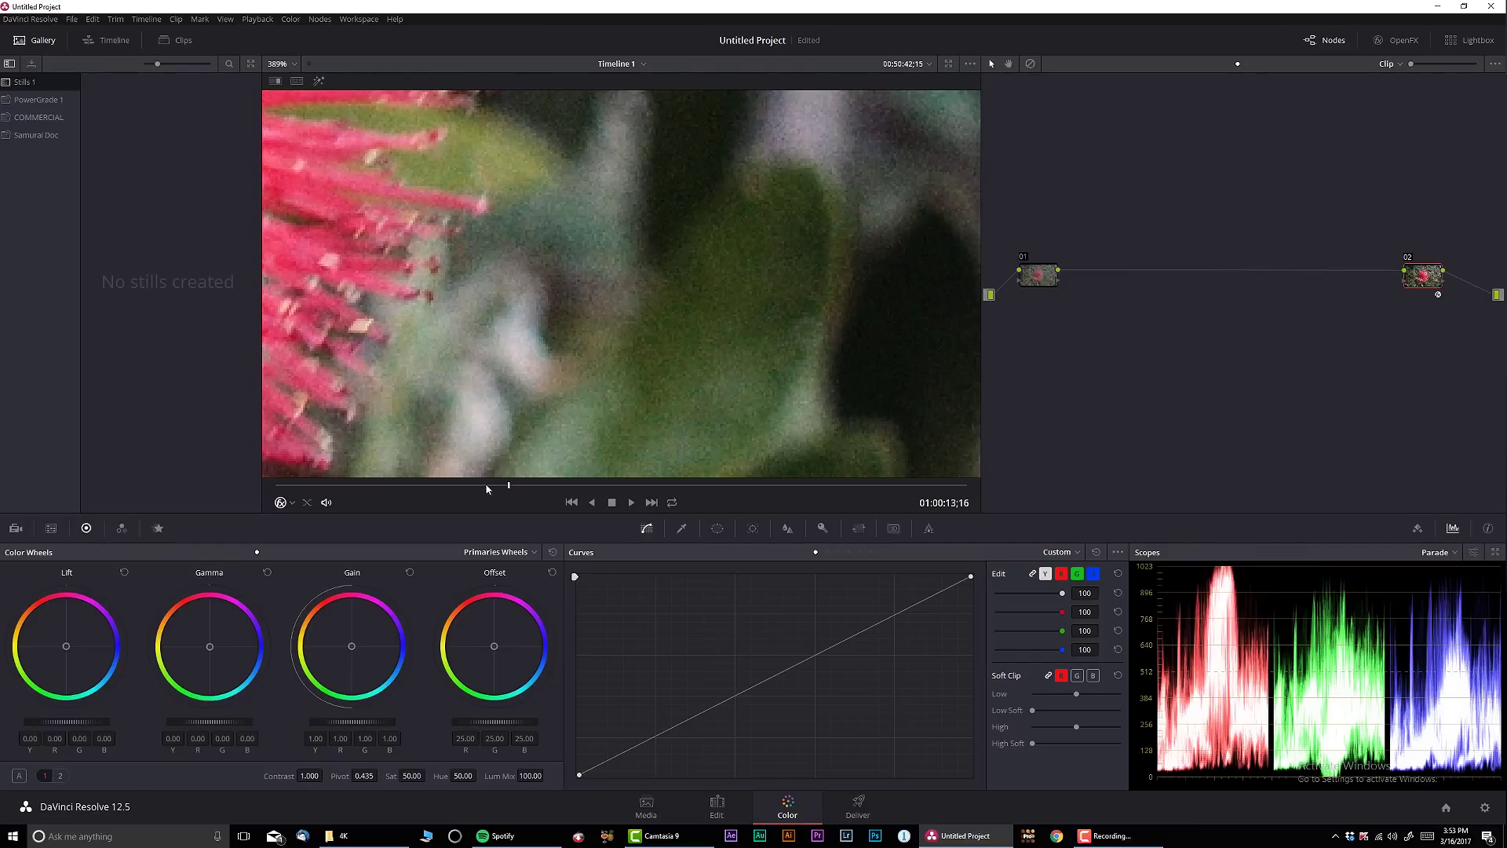
pyautogui.moveTo(507, 486); pyautogui.dragTo(515, 486)
# Step: Label node 01 'NR'
pyautogui.click(1030, 280)
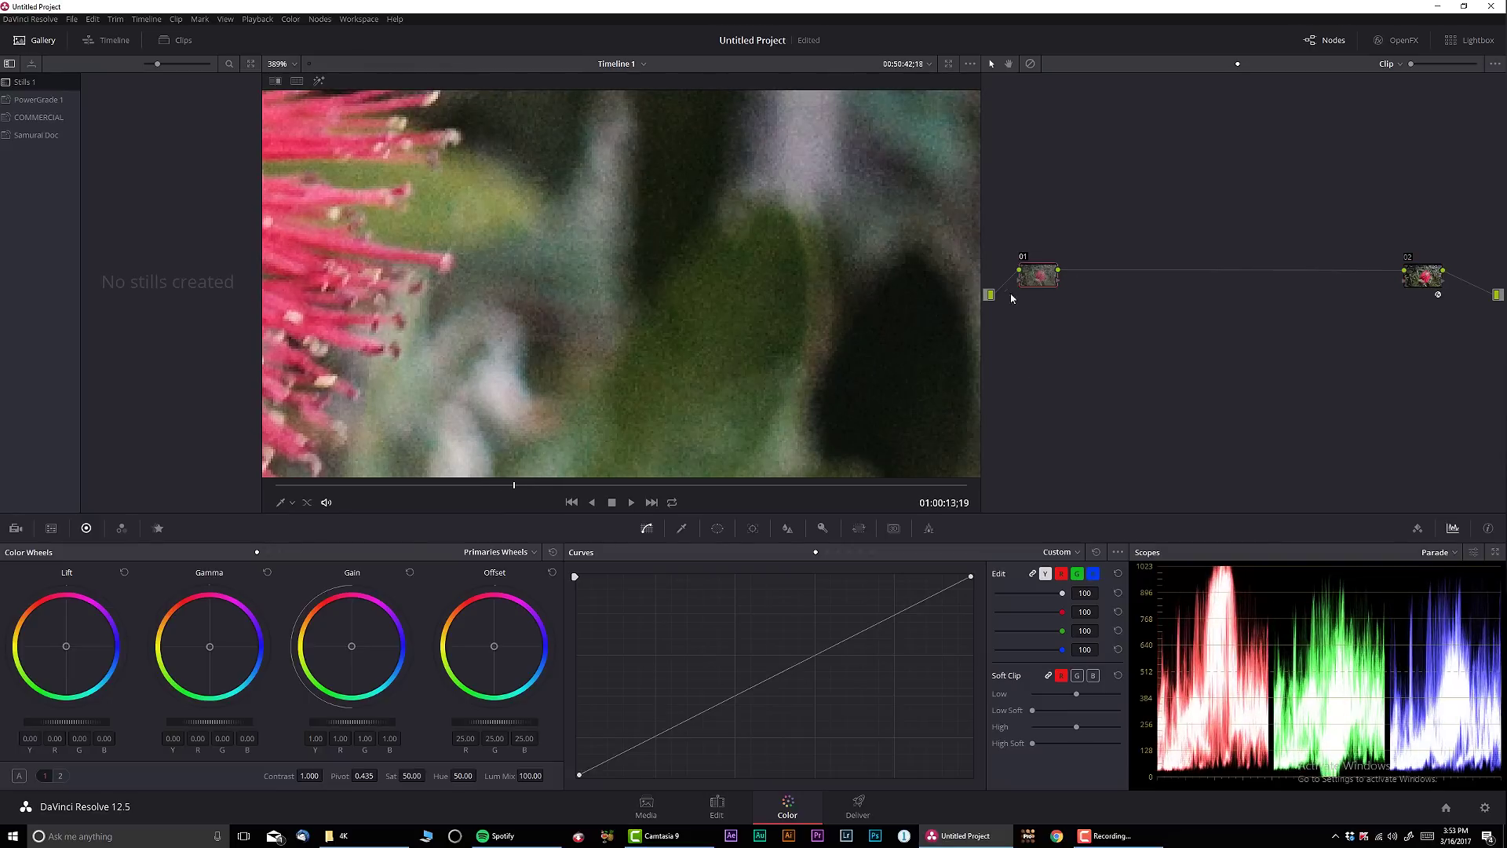
pyautogui.rightClick(1039, 286)
pyautogui.click(1061, 355)
pyautogui.write('NR')
pyautogui.press('Return')
# Step: Set node 01's spatial noise reduction to Luma 2.0 and Chroma 10.0, then add node 03
pyautogui.click(160, 527)
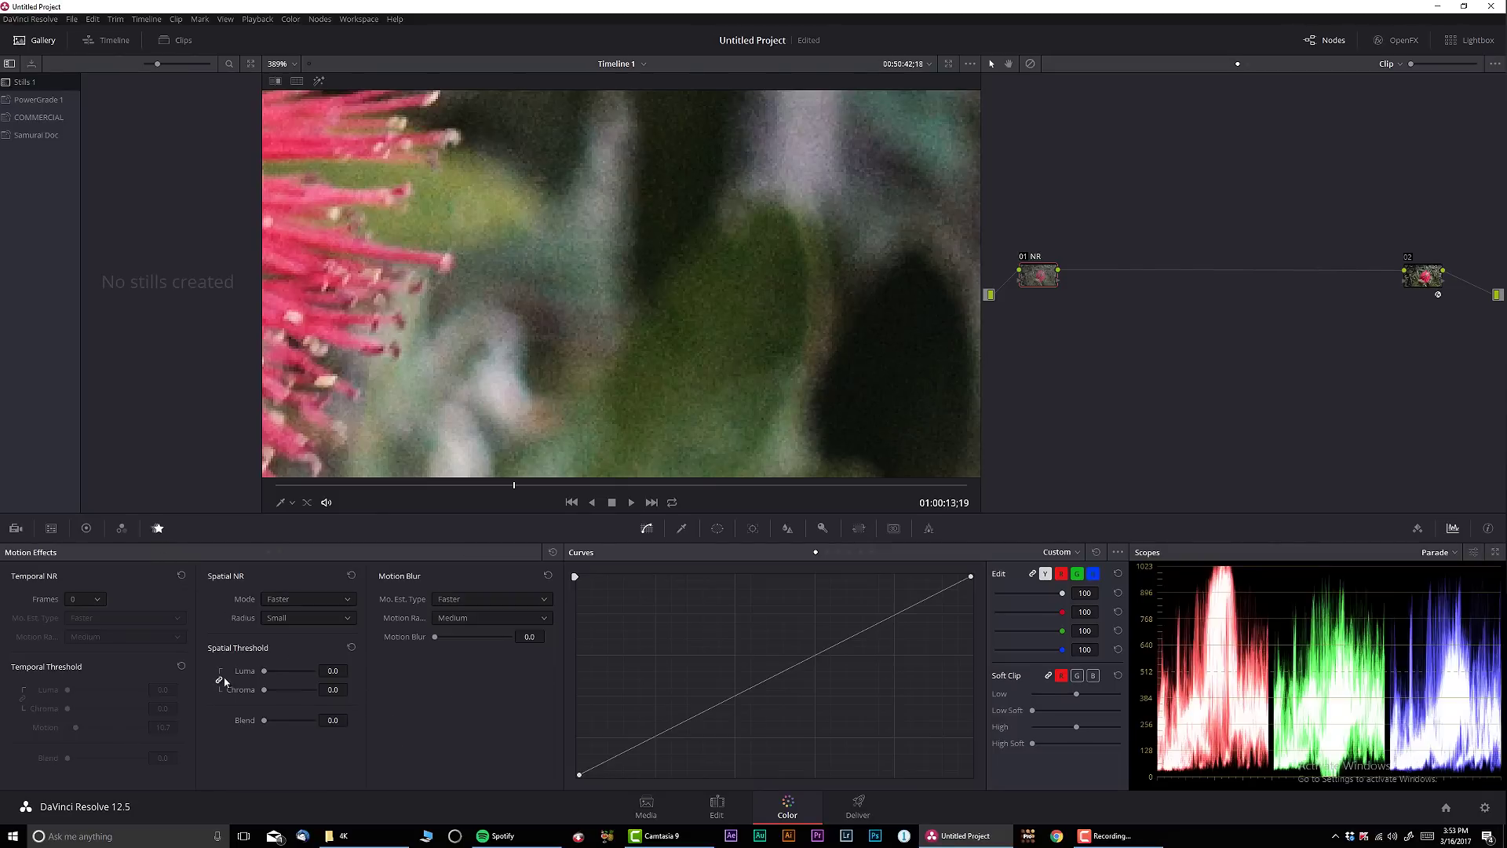
pyautogui.write('2')
pyautogui.click(333, 690)
pyautogui.write('2')
pyautogui.press('Return')
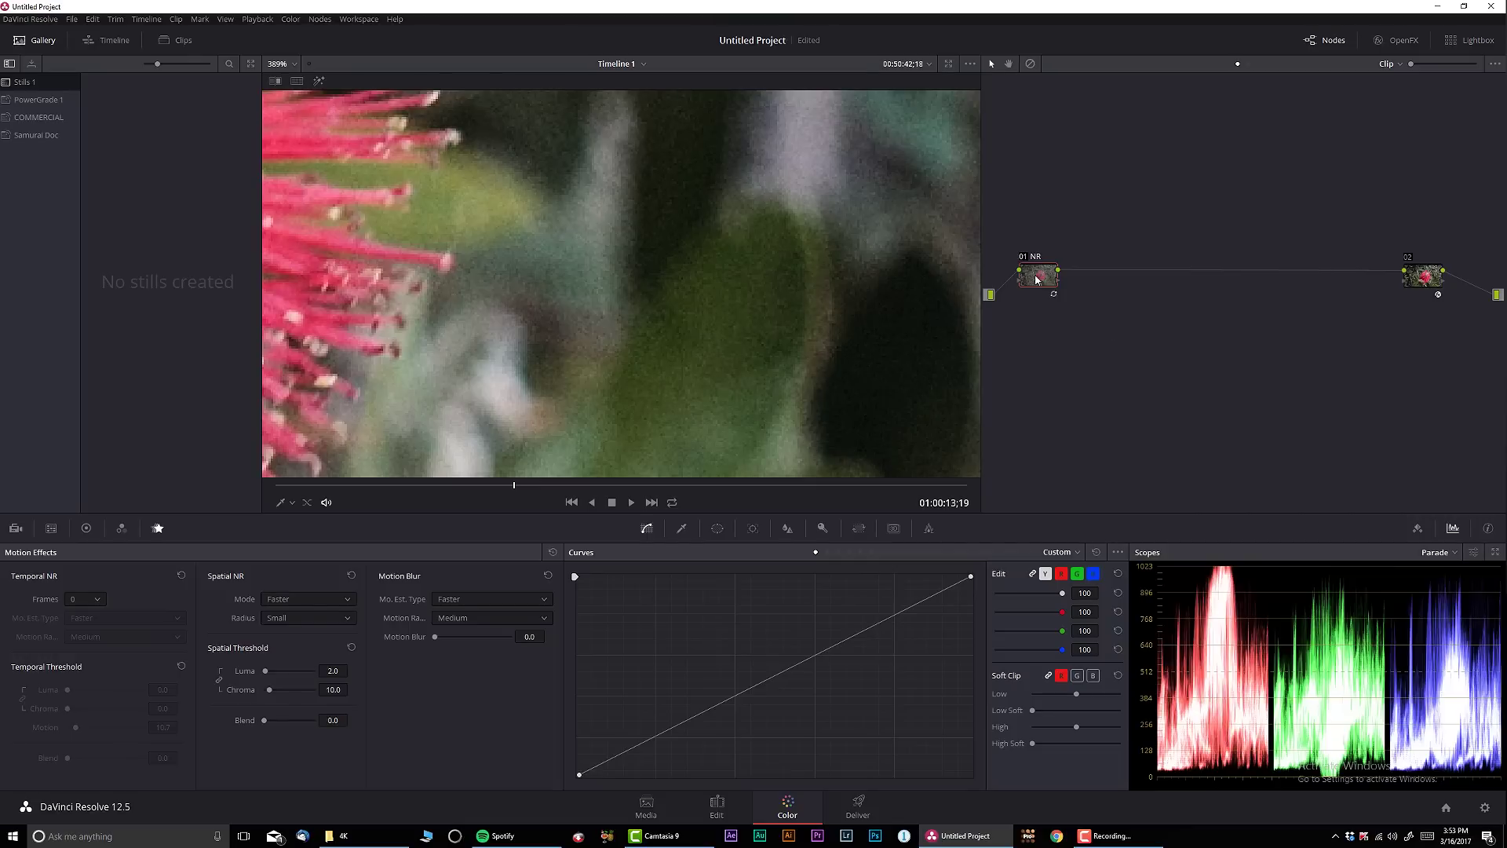
pyautogui.hotkey('shift', 'z')
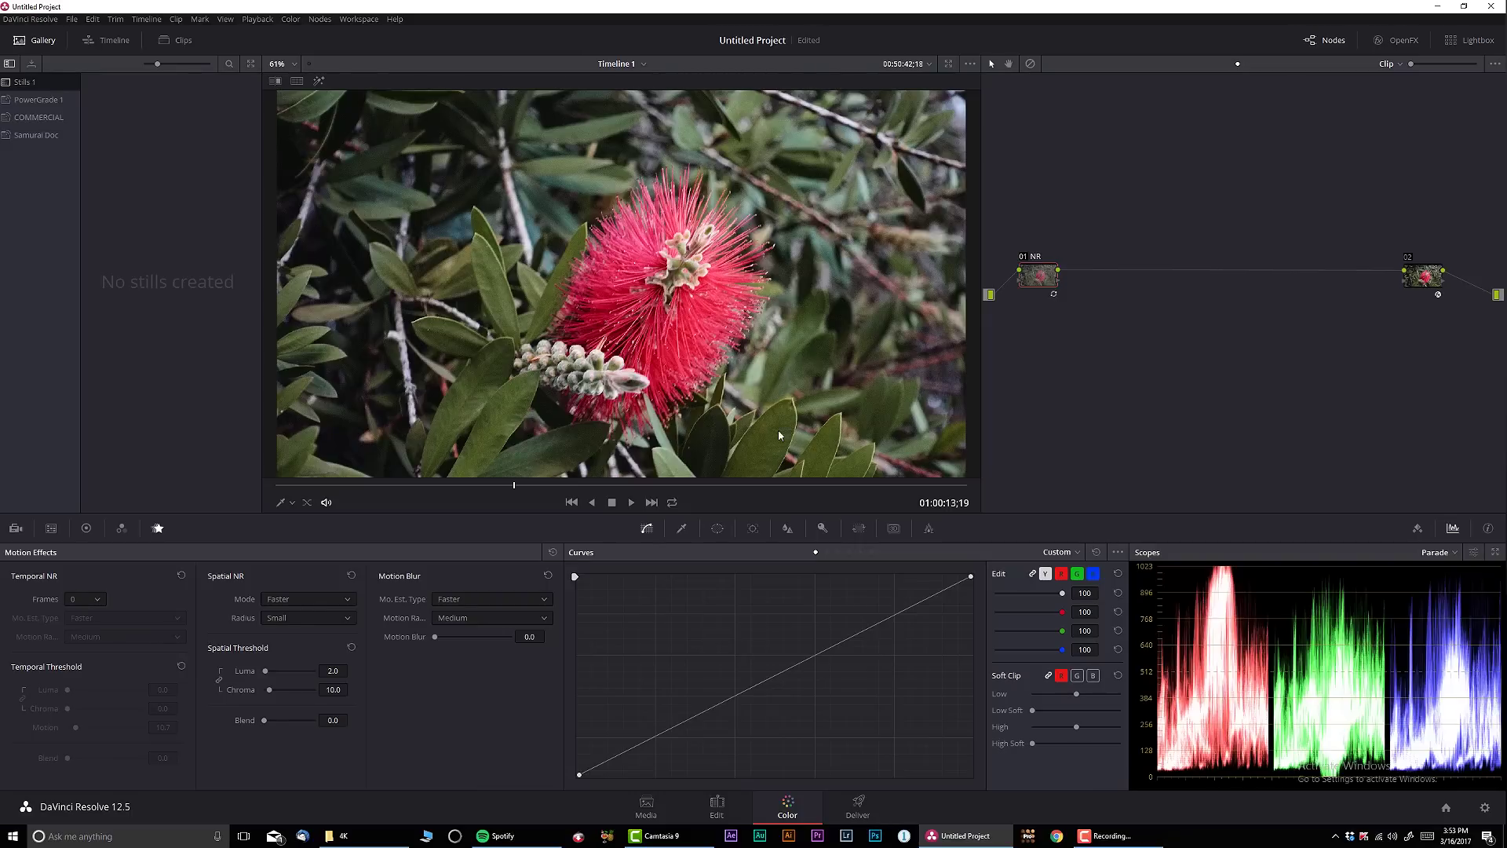
pyautogui.hotkey('alt', 's')
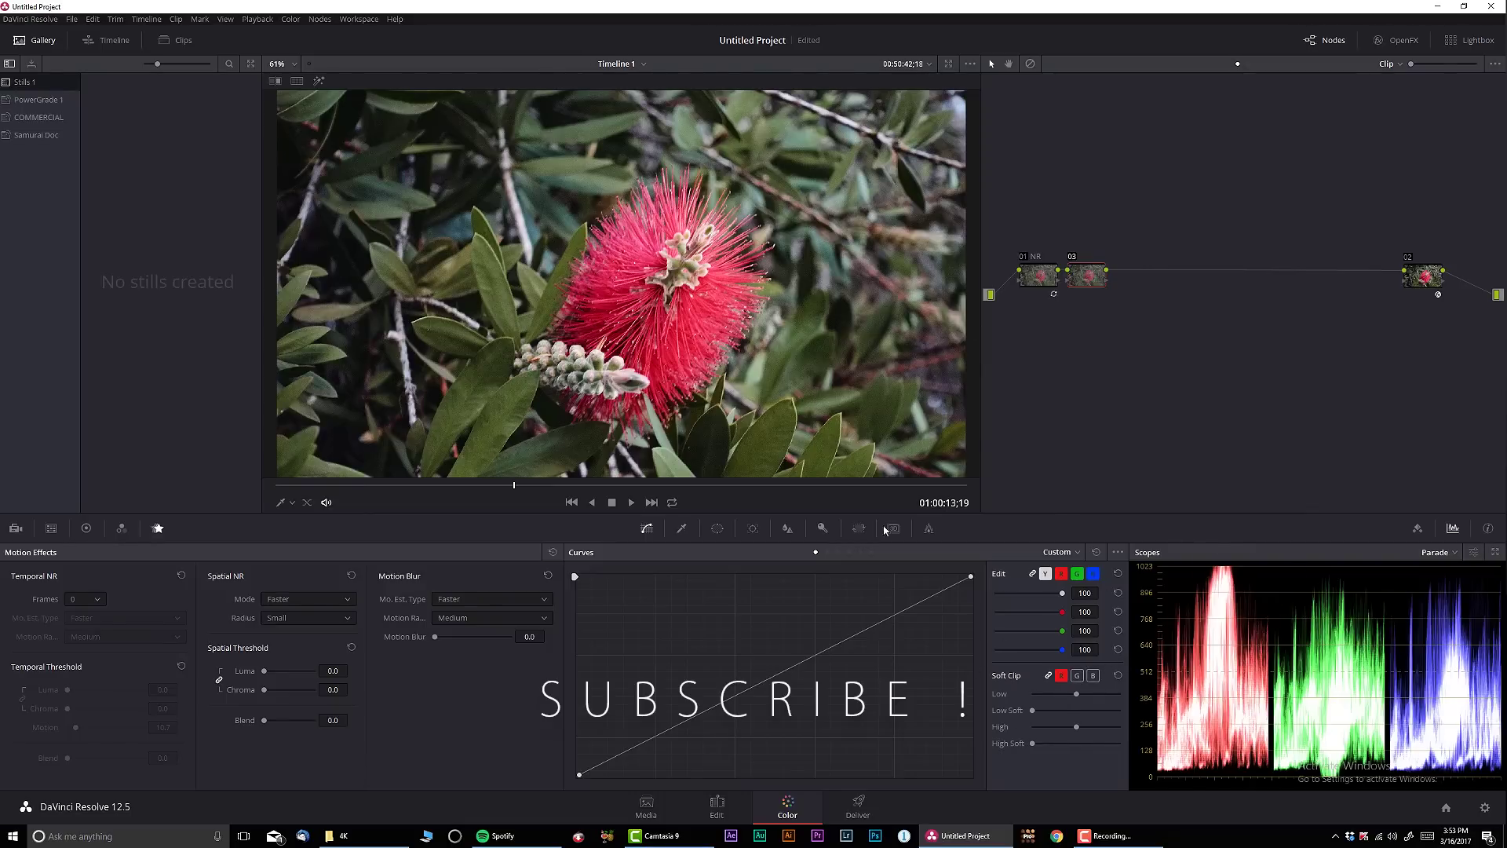
# Step: Flatten node 03's custom curve by pulling highlights down and lifting shadows
pyautogui.moveTo(971, 574); pyautogui.dragTo(982, 612)
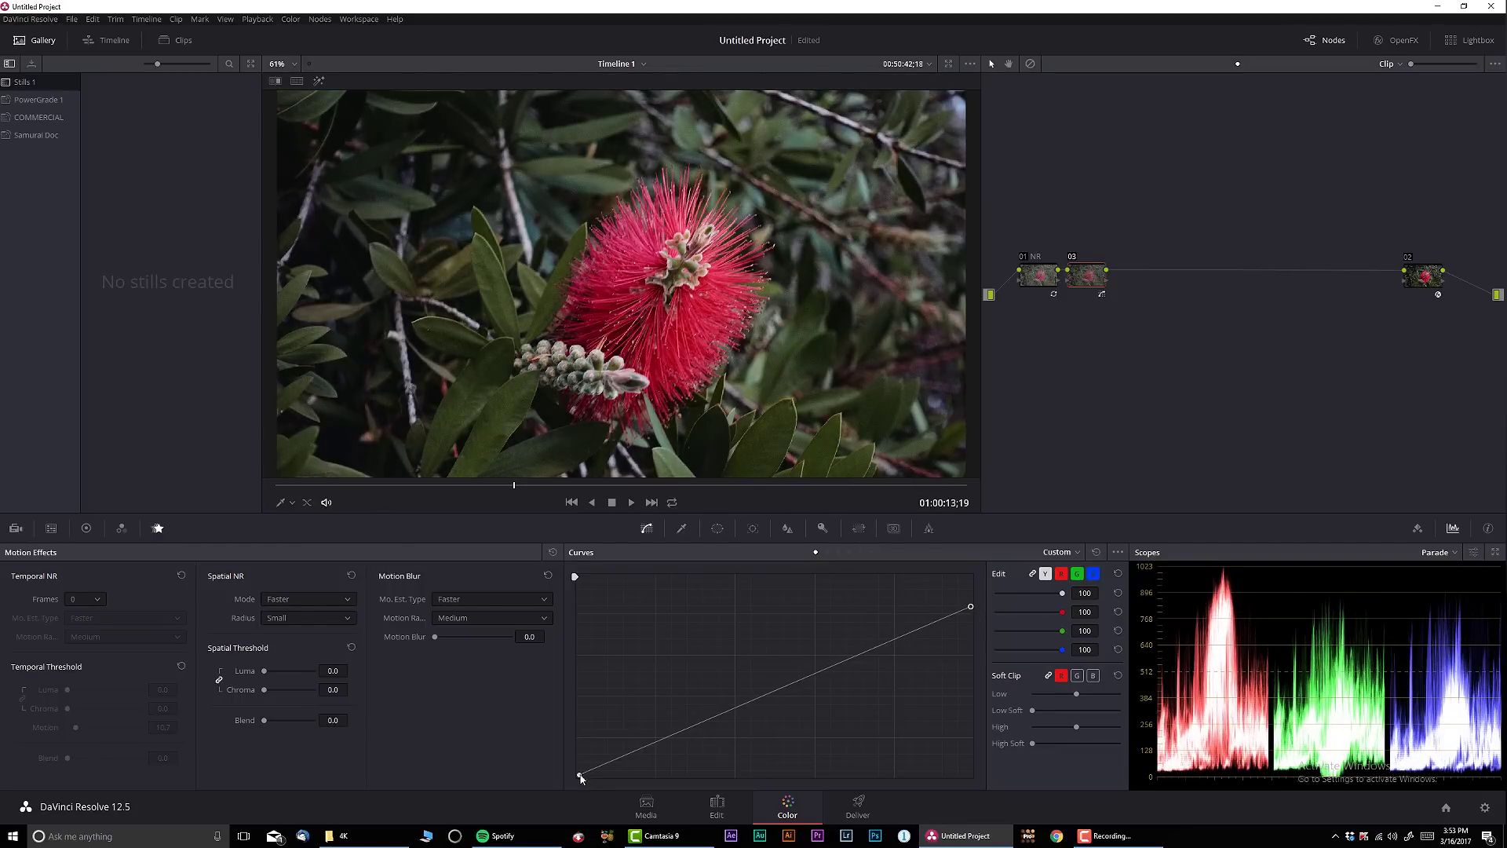
pyautogui.moveTo(567, 779); pyautogui.dragTo(572, 767)
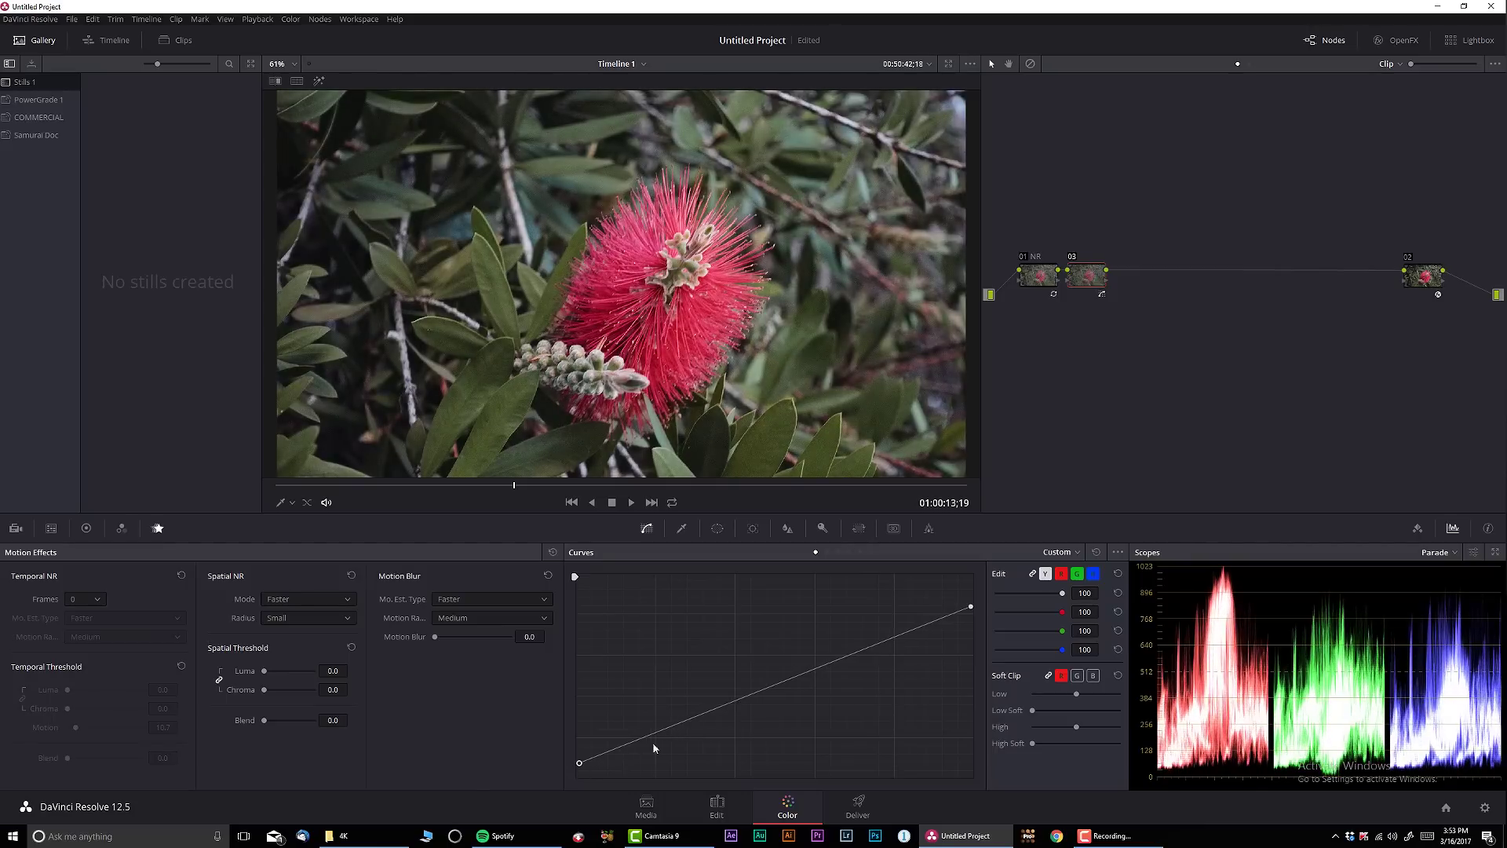
pyautogui.moveTo(973, 610); pyautogui.dragTo(974, 619)
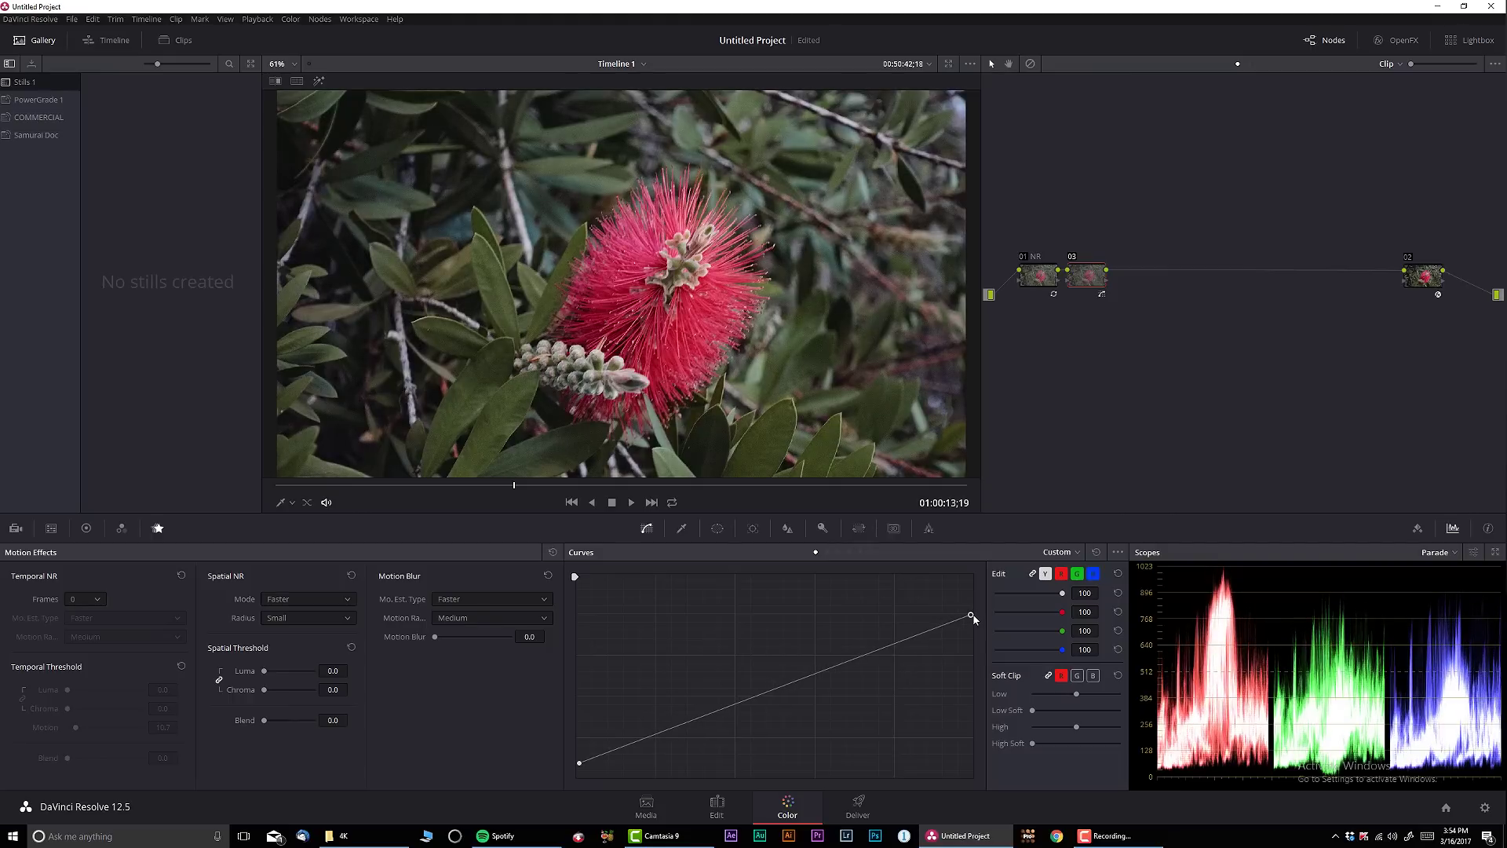
# Step: Label node 03 'Exposure' and add serial node 04 after it
pyautogui.rightClick(1076, 287)
pyautogui.click(1132, 299)
pyautogui.write('Exposure')
pyautogui.press('Return')
pyautogui.hotkey('alt', 's')
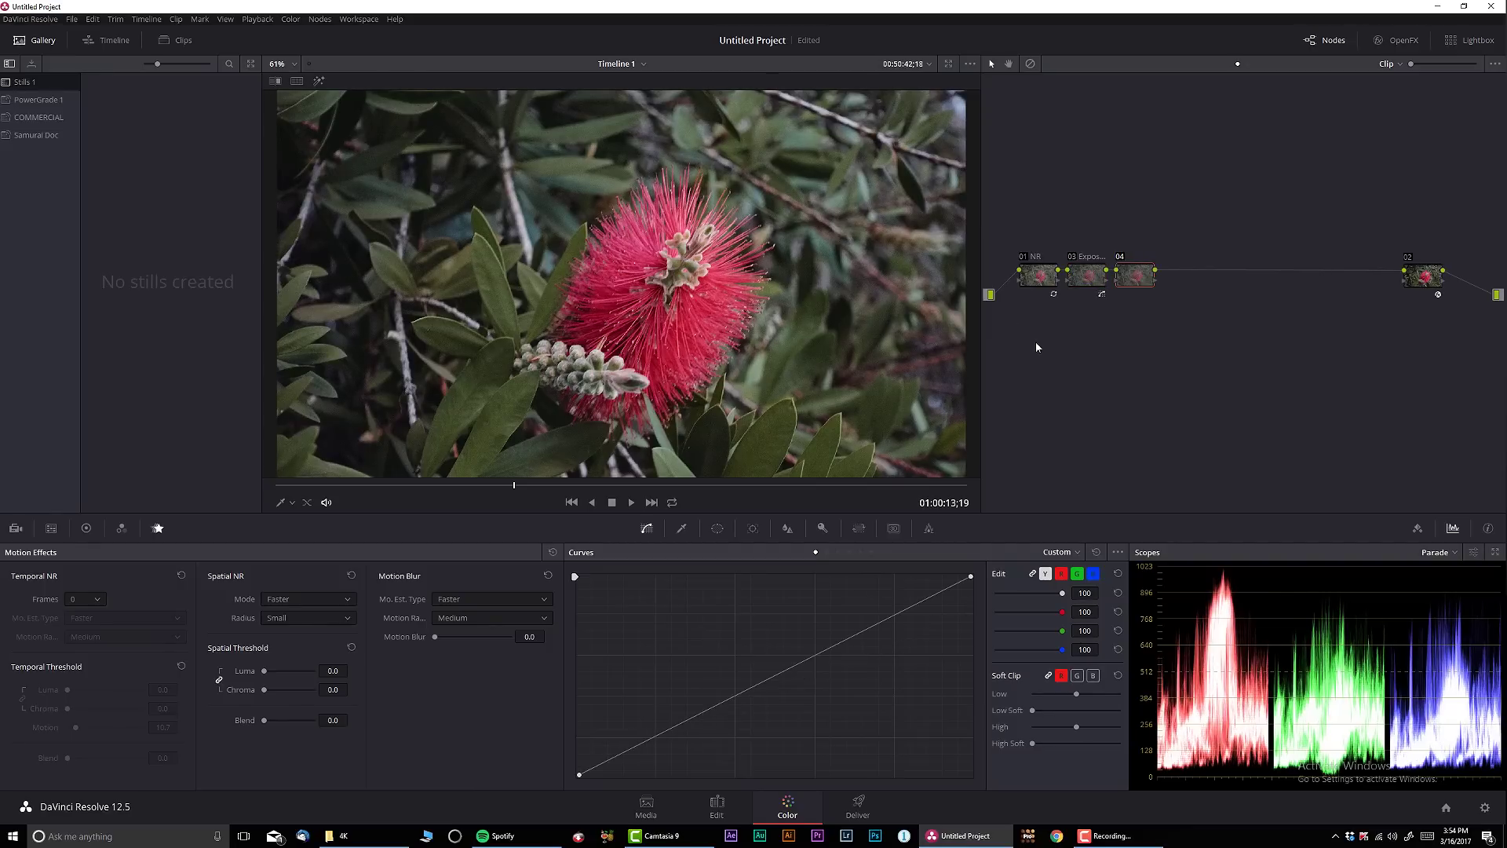
# Step: Label node 04 'GREENS'
pyautogui.rightClick(1129, 281)
pyautogui.click(1142, 305)
pyautogui.write('GREENS')
# Step: Pull a dip in the Hue vs Hue curve to make the foliage greener, then add node 05
pyautogui.click(681, 529)
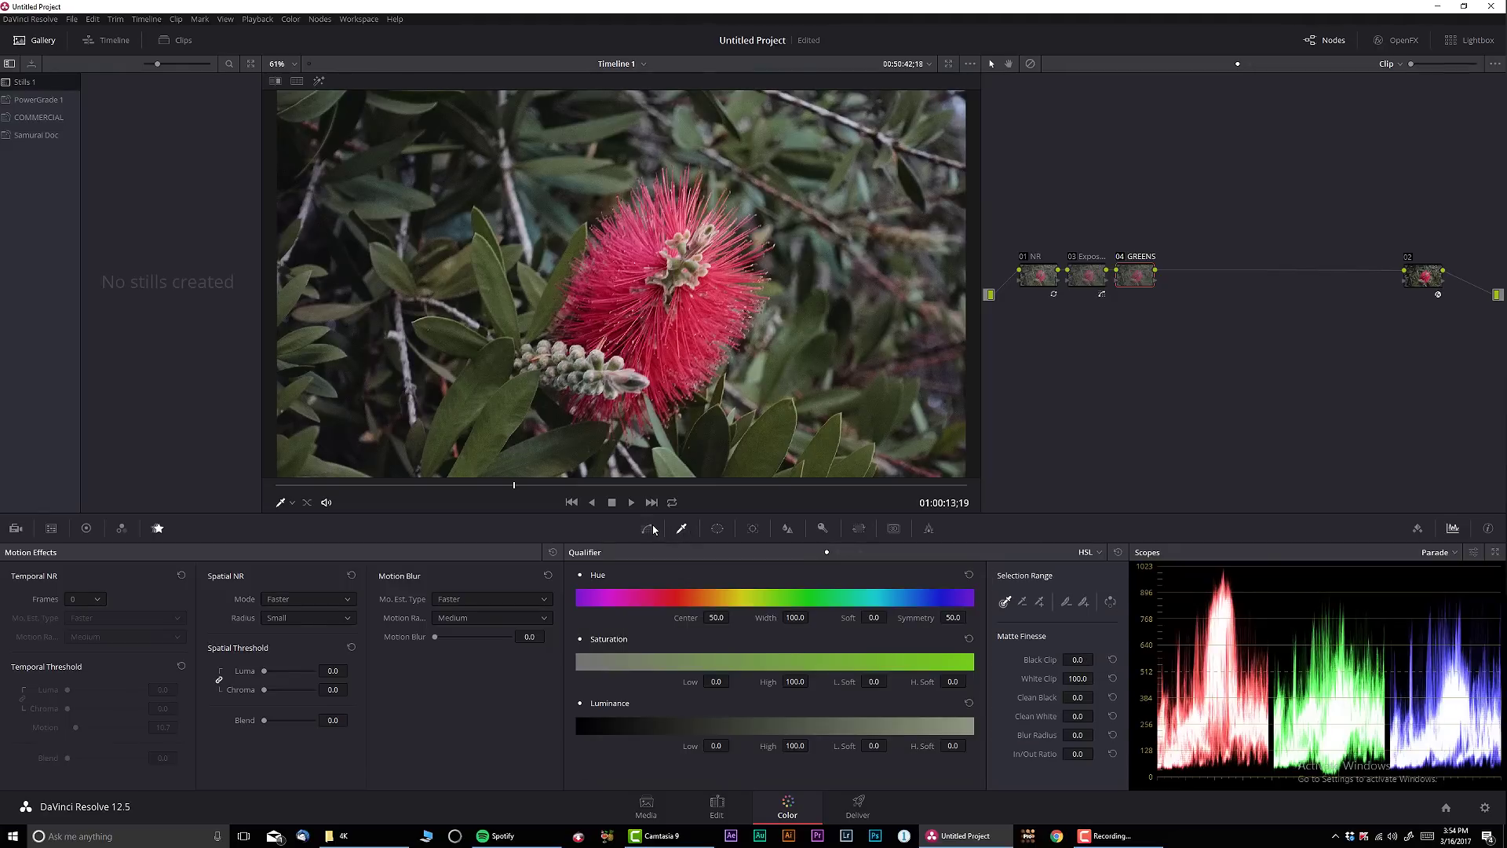
pyautogui.click(647, 528)
pyautogui.click(682, 528)
pyautogui.click(647, 528)
pyautogui.click(1060, 551)
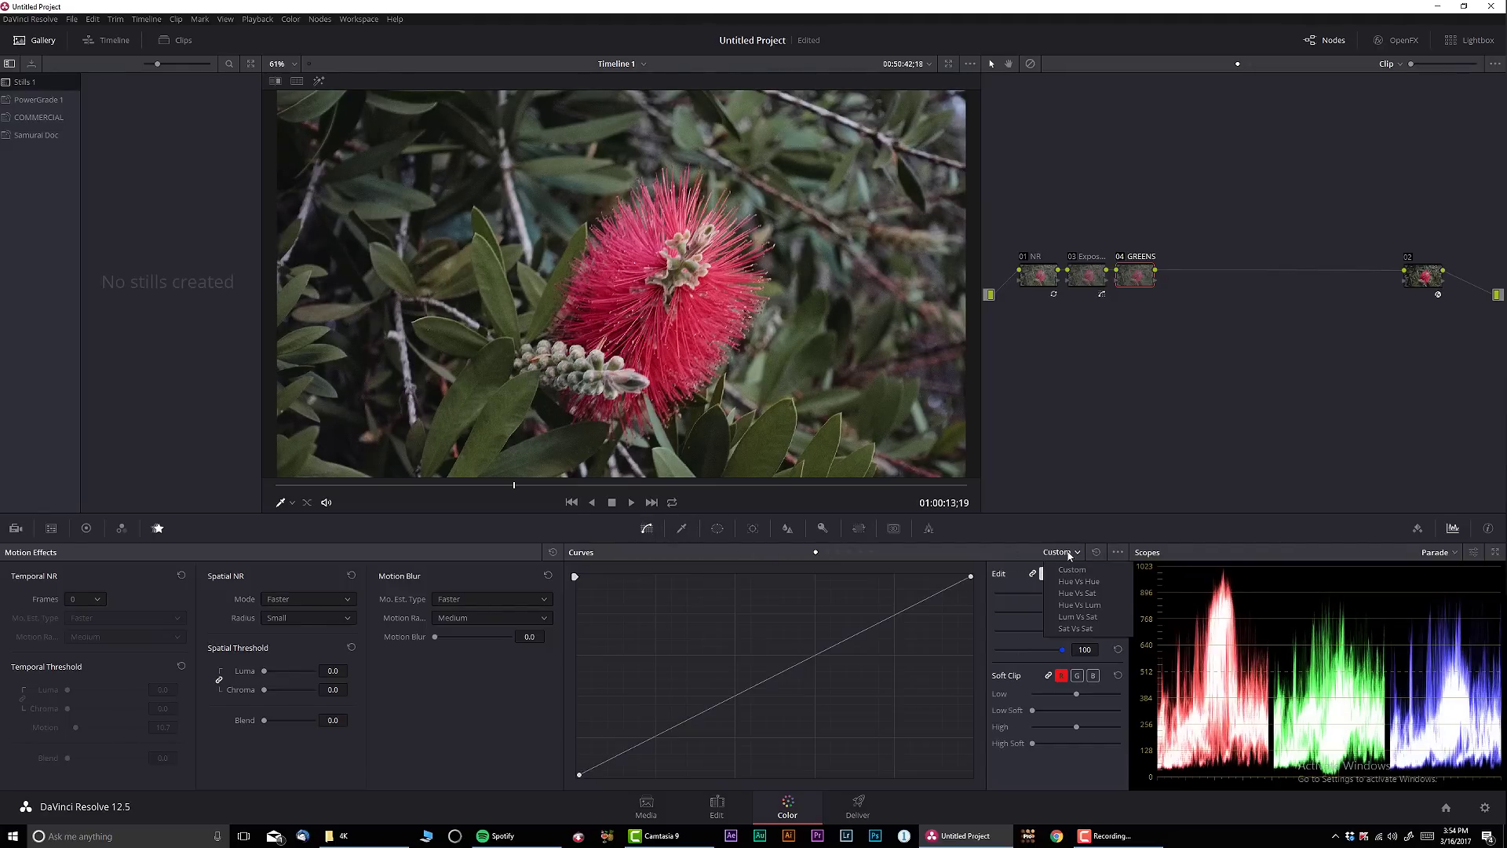
pyautogui.click(1078, 581)
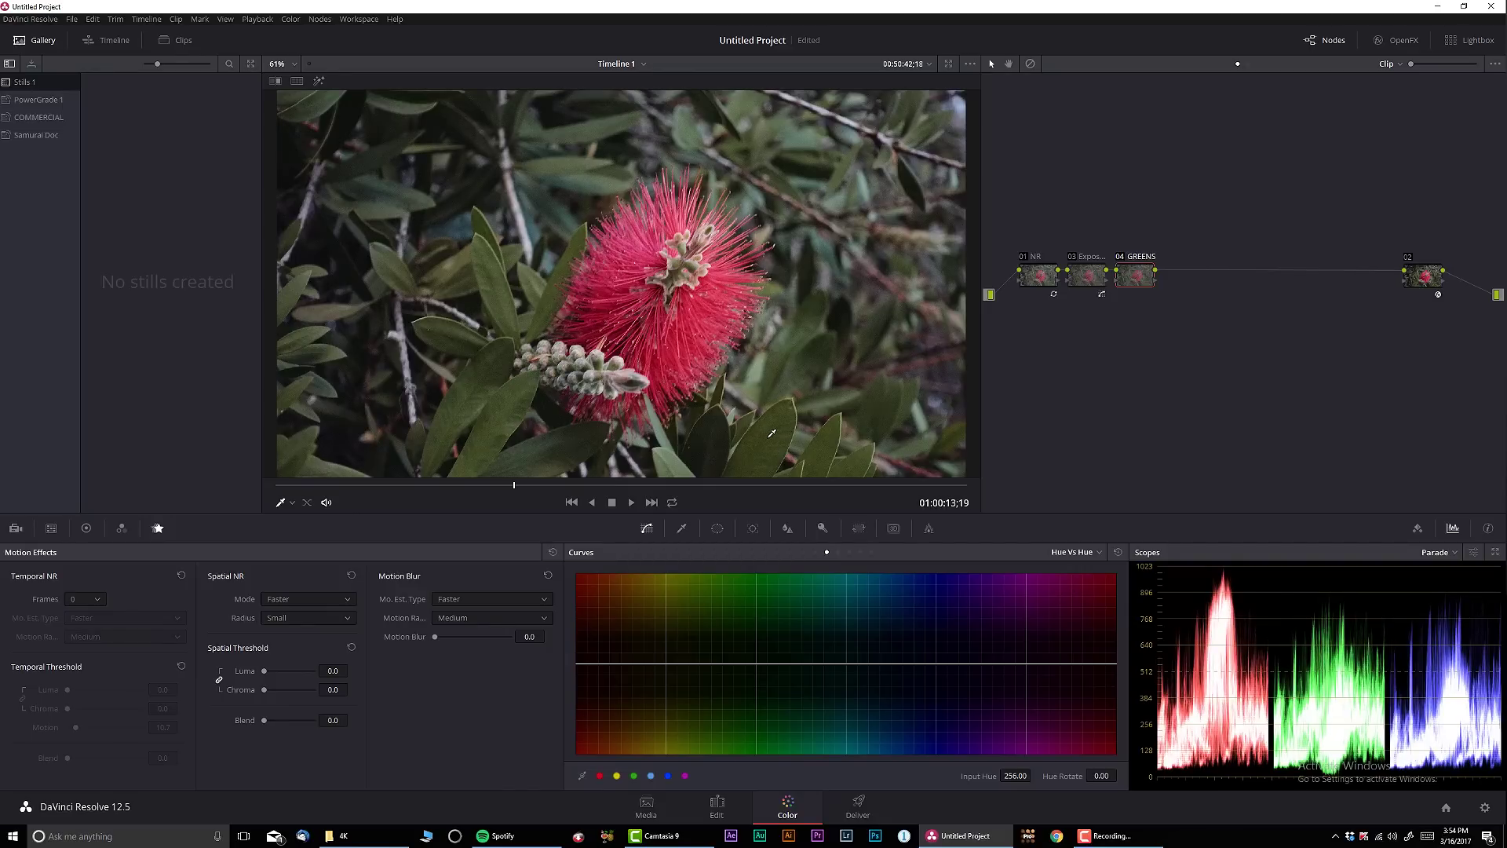
pyautogui.moveTo(697, 665); pyautogui.dragTo(647, 664)
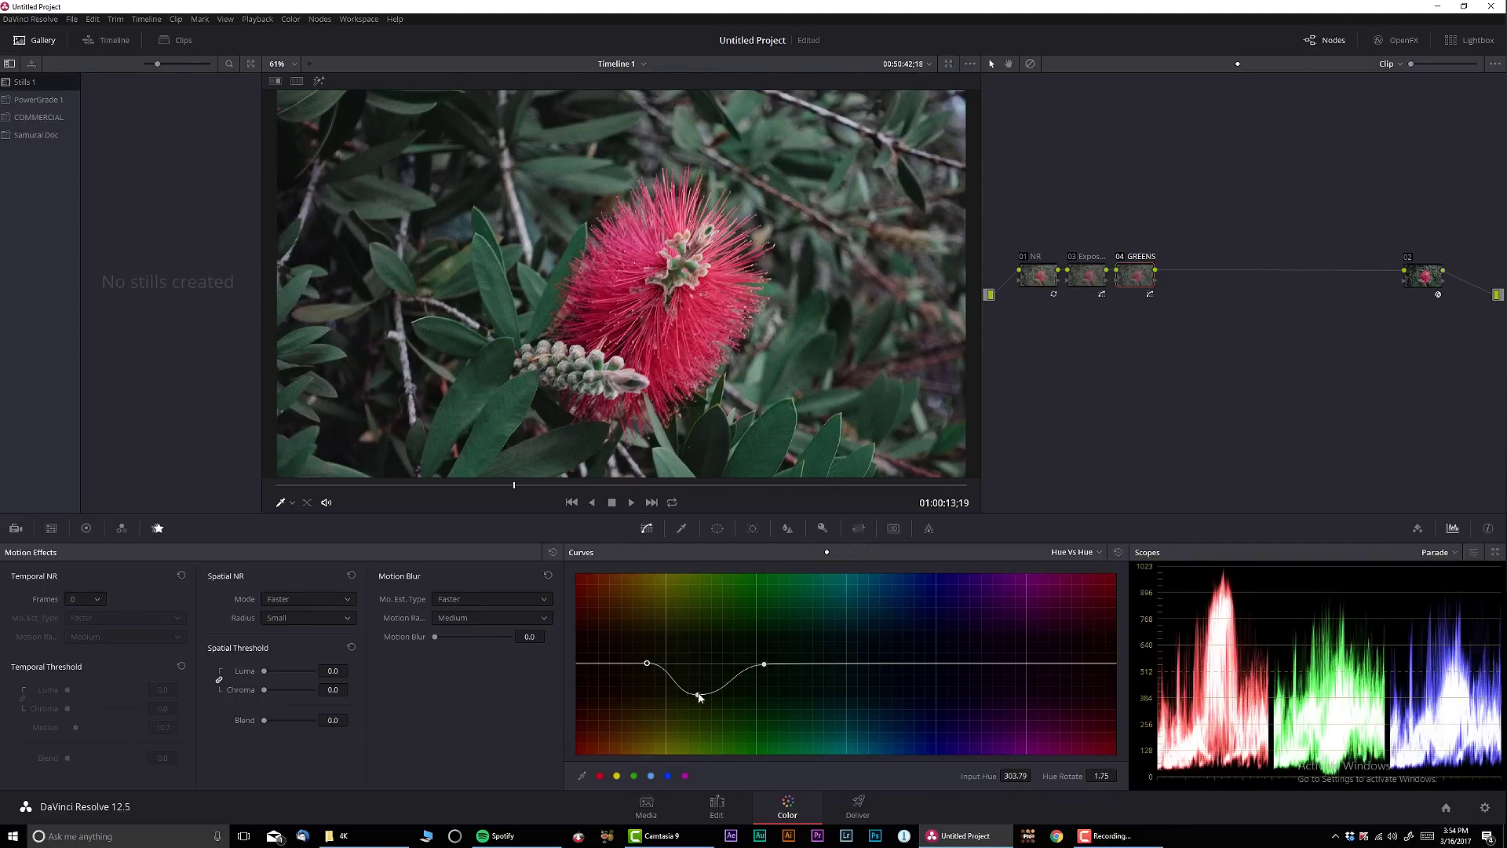
pyautogui.moveTo(699, 694); pyautogui.dragTo(696, 633)
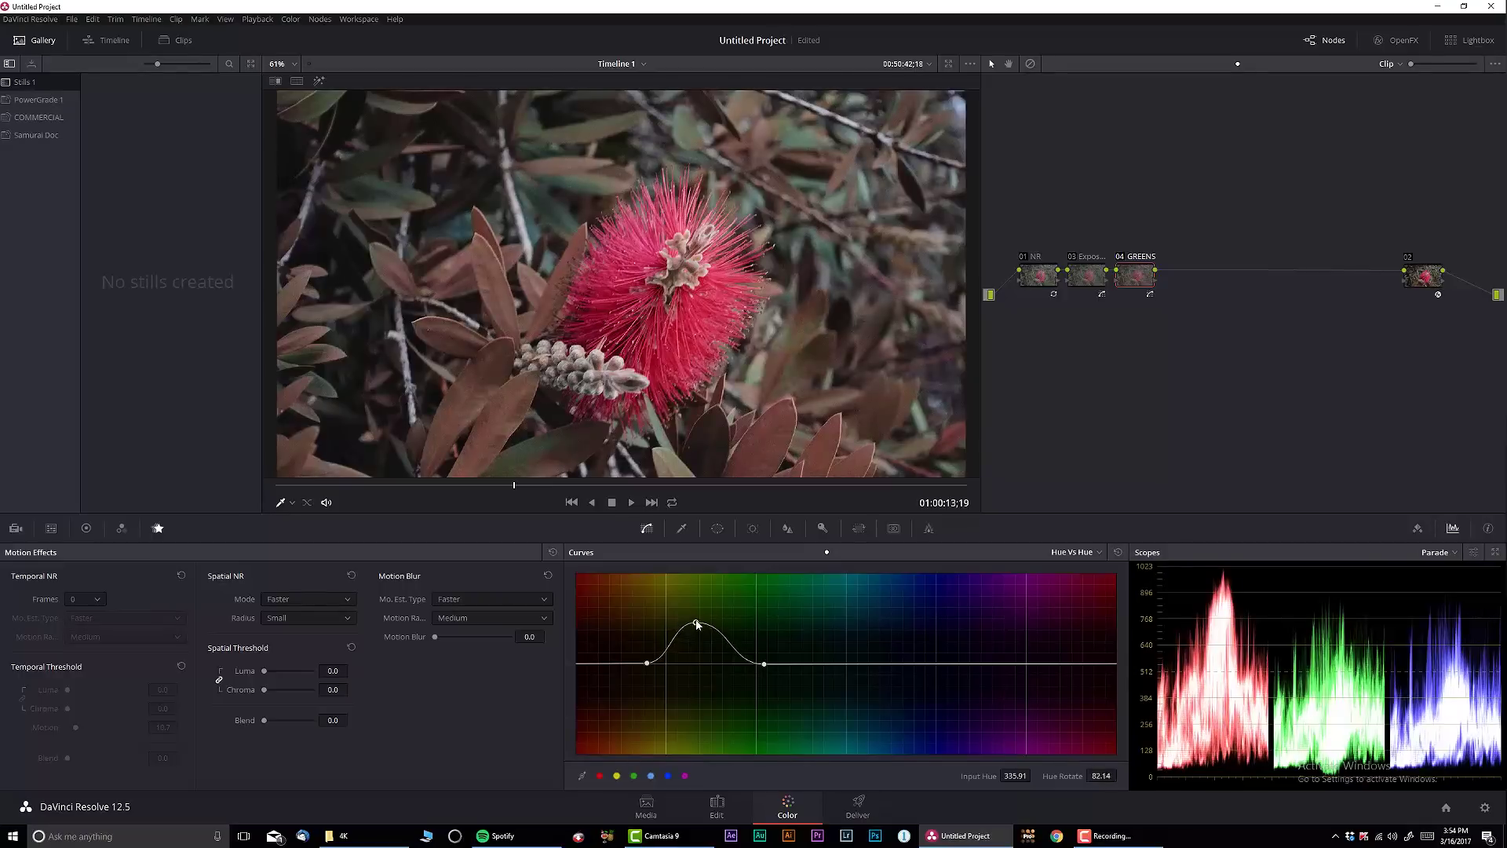
pyautogui.moveTo(696, 624); pyautogui.dragTo(703, 693)
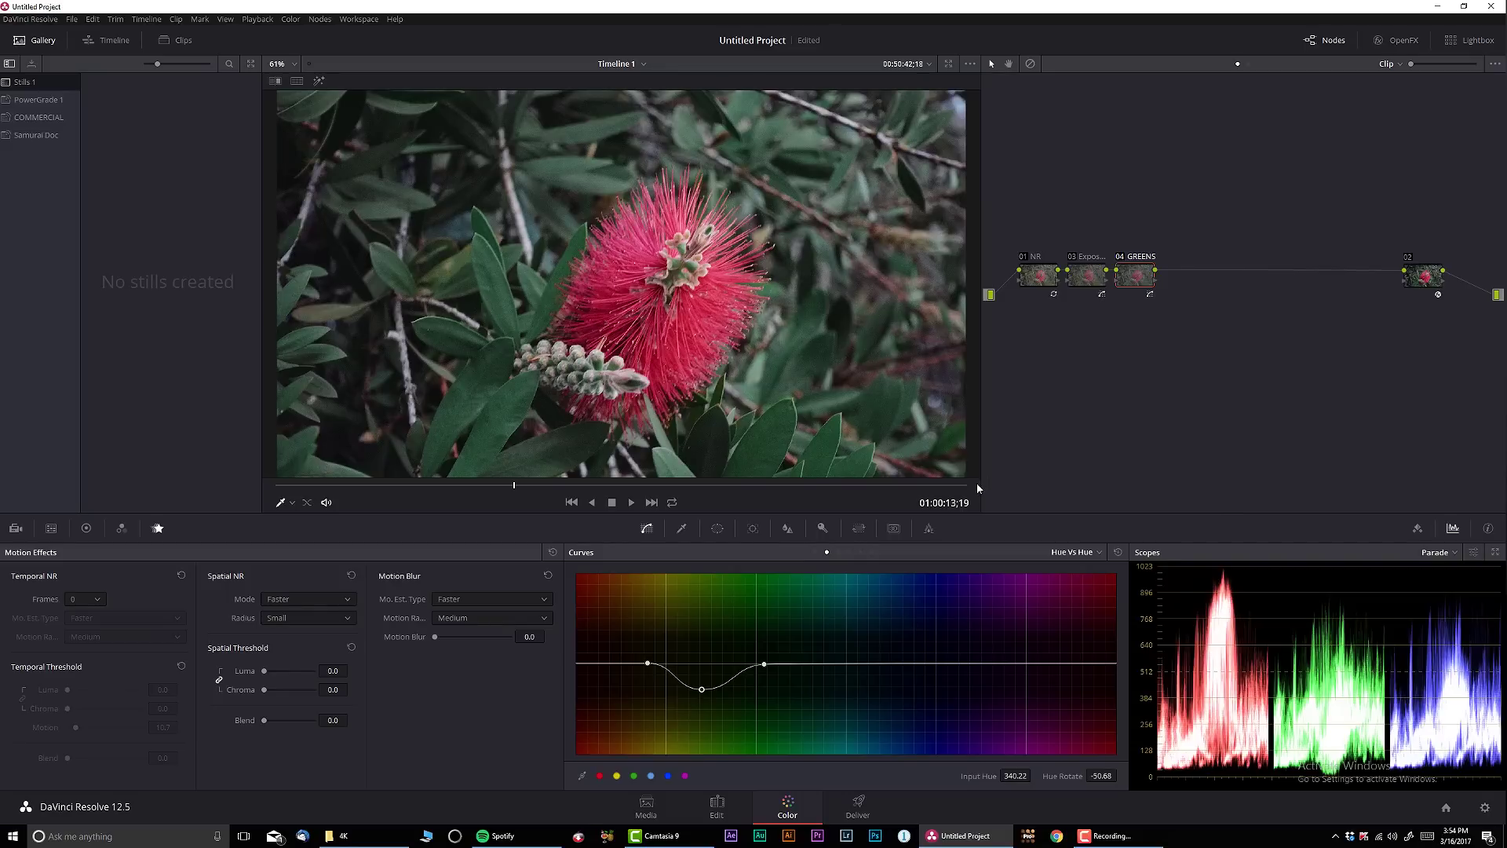
pyautogui.hotkey('shift', 'd')
pyautogui.hotkey('shift', 'd')
pyautogui.hotkey('alt', 's')
# Step: Label node 05 and place a stretched, tilted, softened circular window over the flower
pyautogui.rightClick(1183, 283)
pyautogui.click(1229, 306)
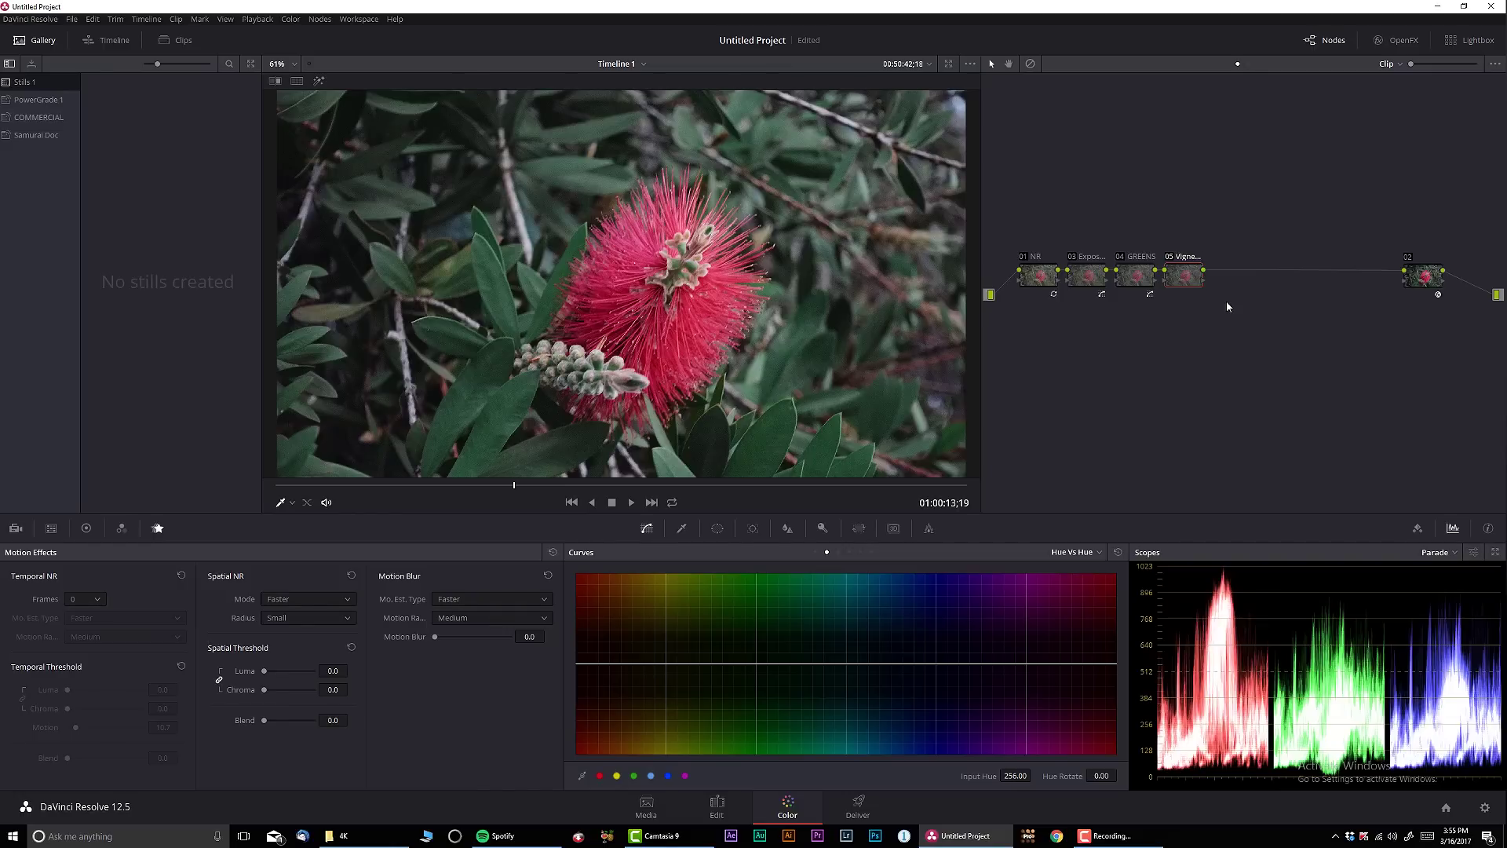
pyautogui.click(717, 528)
pyautogui.click(591, 639)
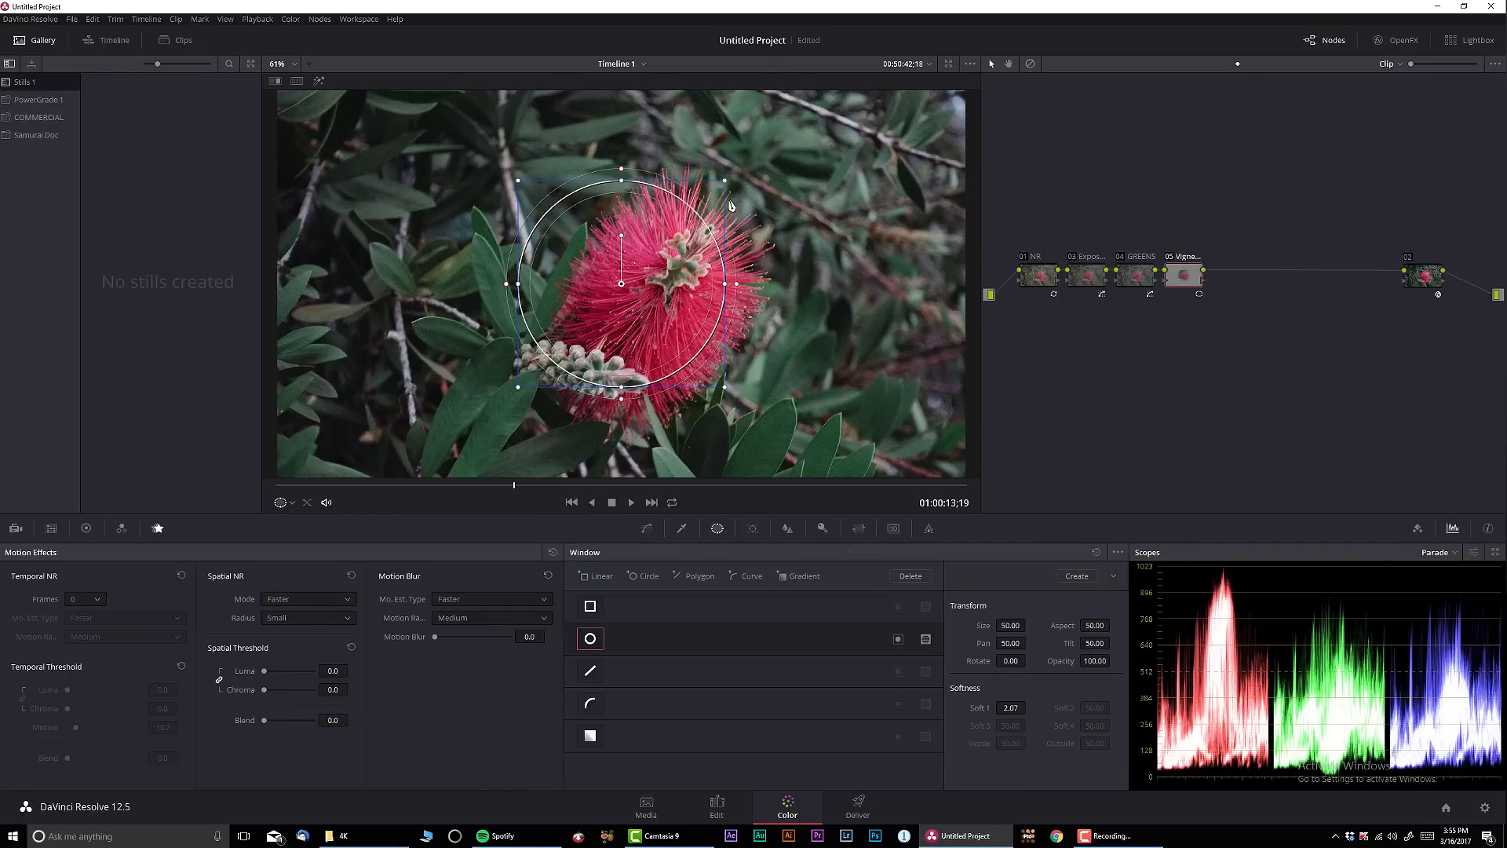
pyautogui.moveTo(751, 283); pyautogui.dragTo(922, 283)
pyautogui.scroll(-1, 773, 292)
pyautogui.moveTo(621, 244); pyautogui.dragTo(982, 159)
pyautogui.scroll(-1, 554, 202)
pyautogui.moveTo(588, 190); pyautogui.dragTo(584, 177)
pyautogui.moveTo(644, 298); pyautogui.dragTo(710, 312)
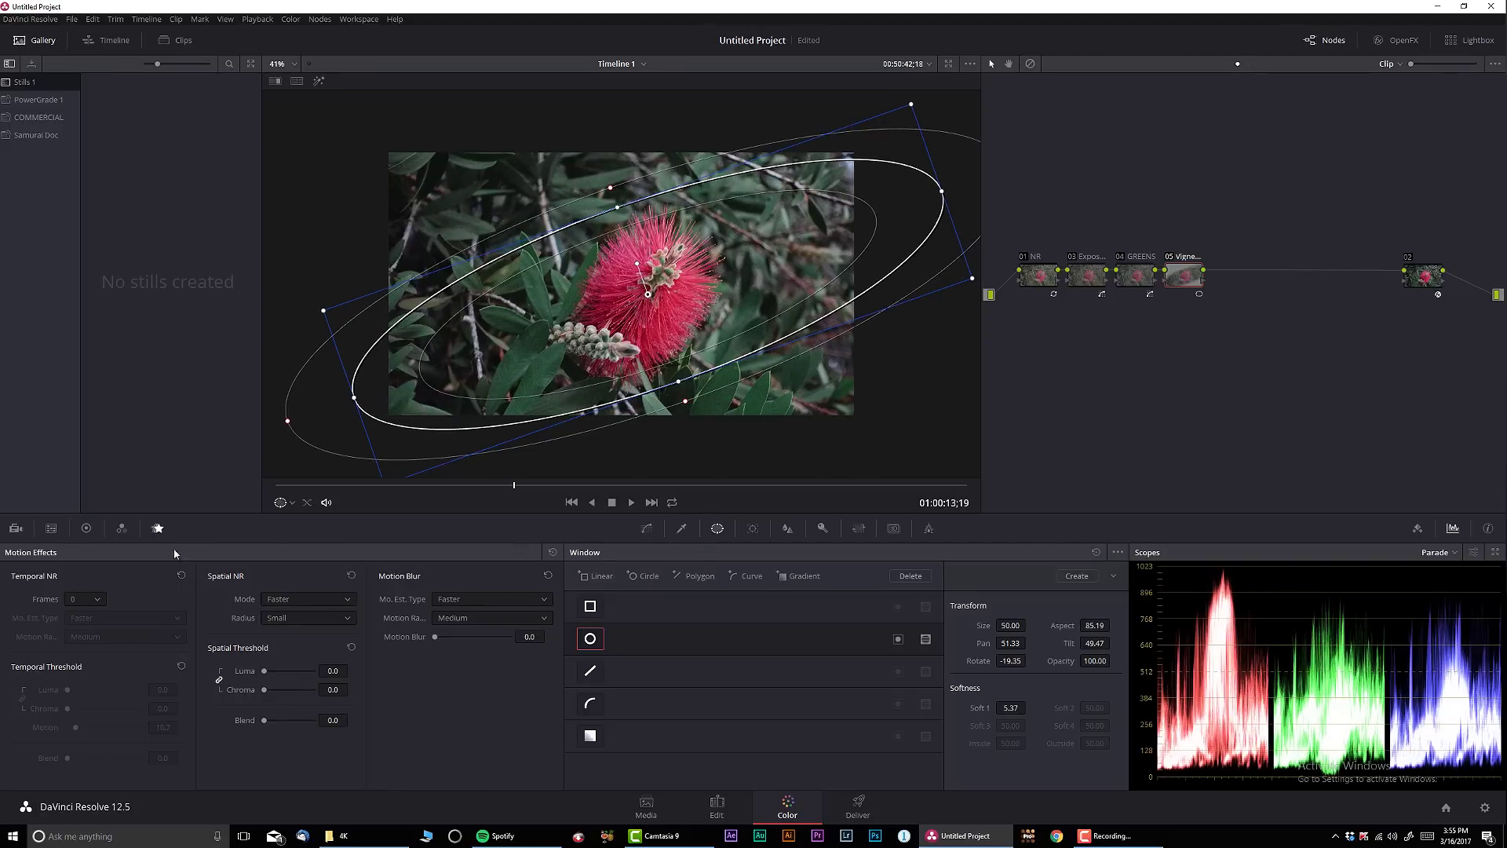
# Step: Lower gamma slightly and invert the window, widening its feather, to darken the surroundings
pyautogui.click(86, 528)
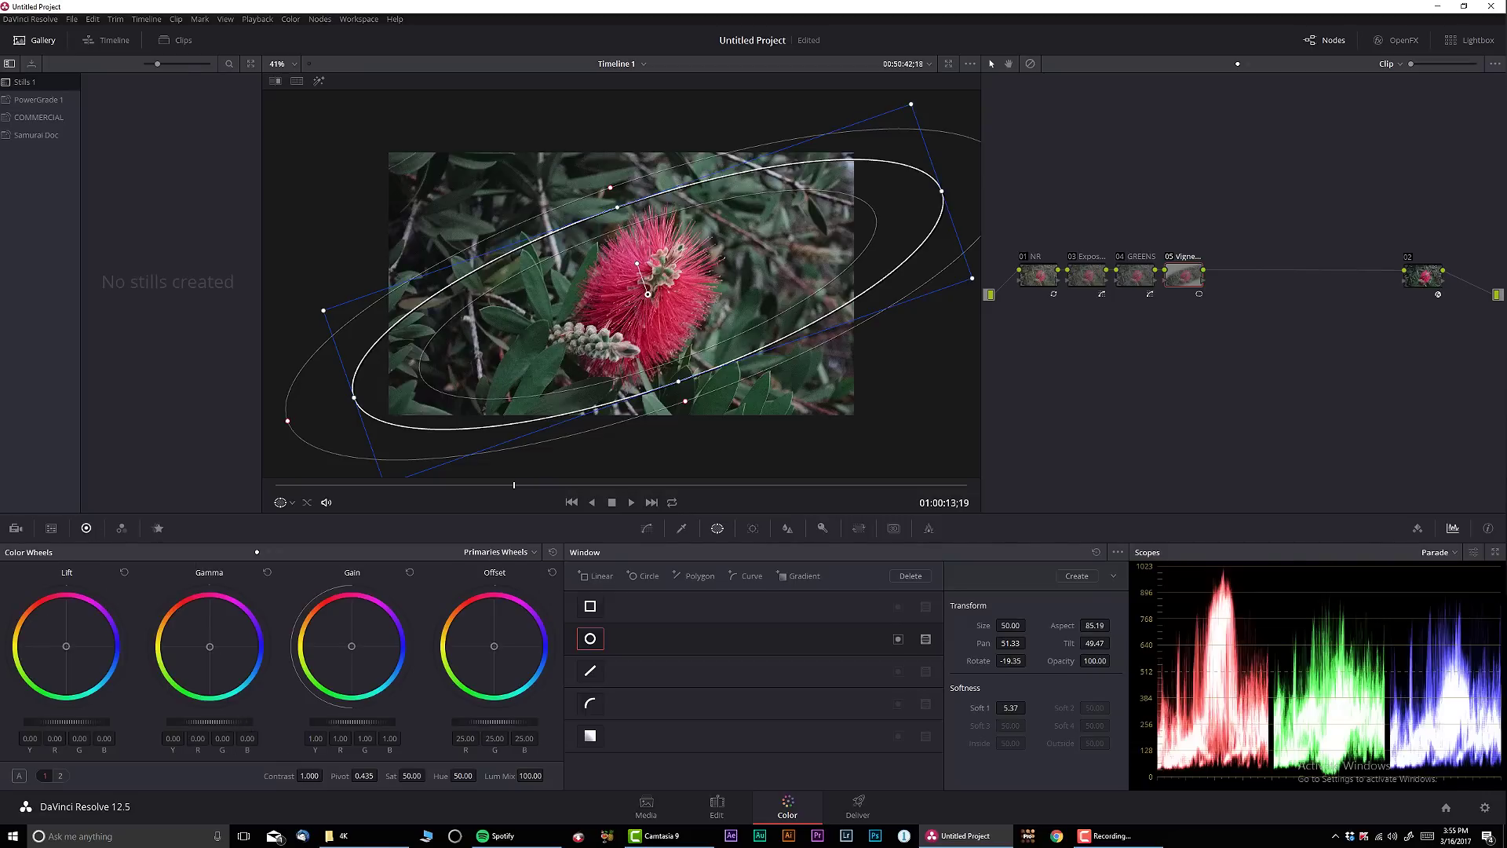
pyautogui.moveTo(210, 721); pyautogui.dragTo(196, 721)
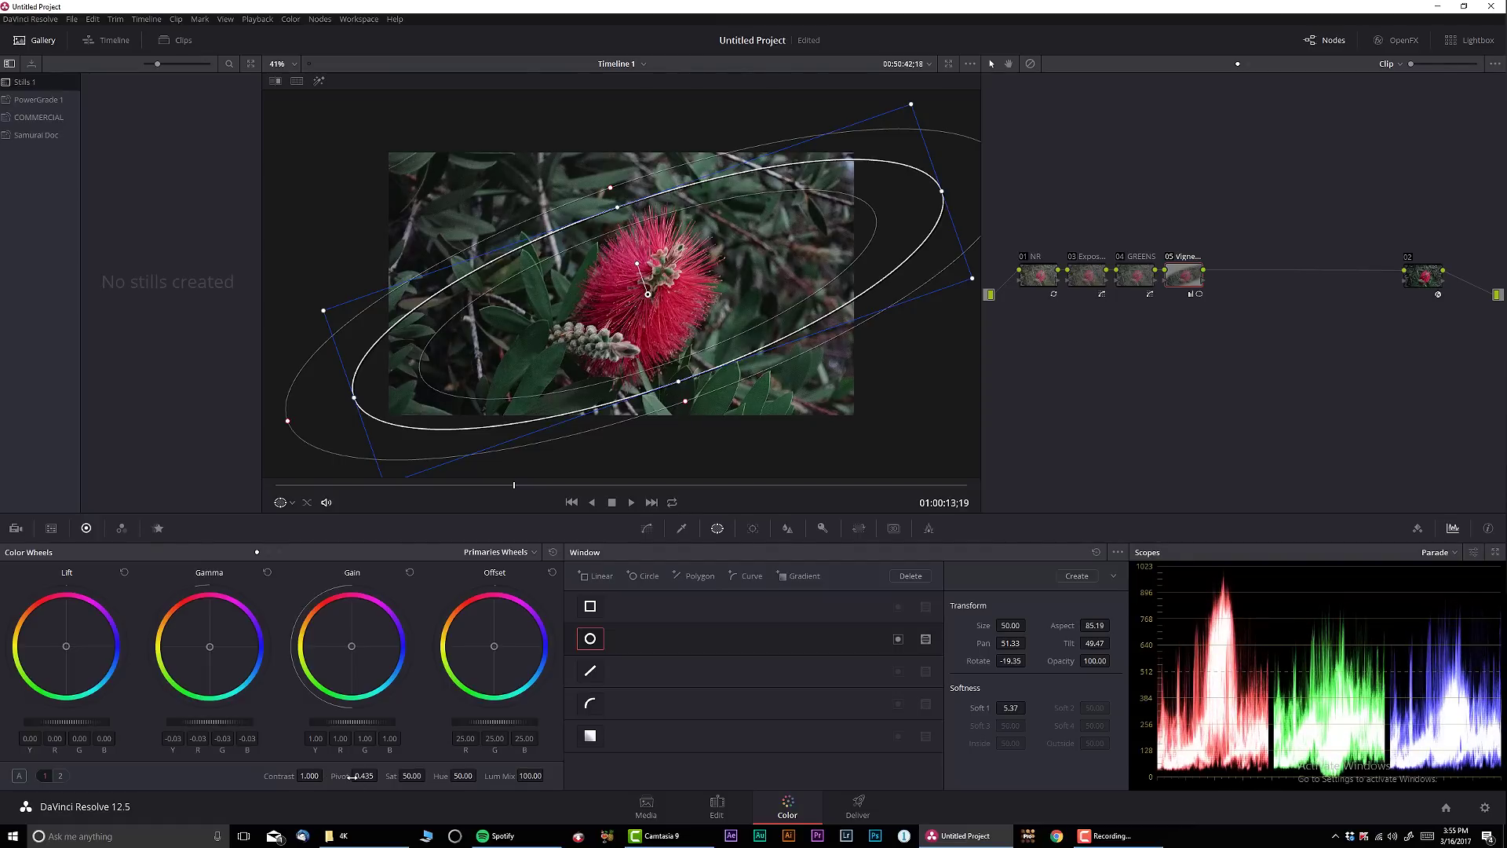
pyautogui.click(898, 639)
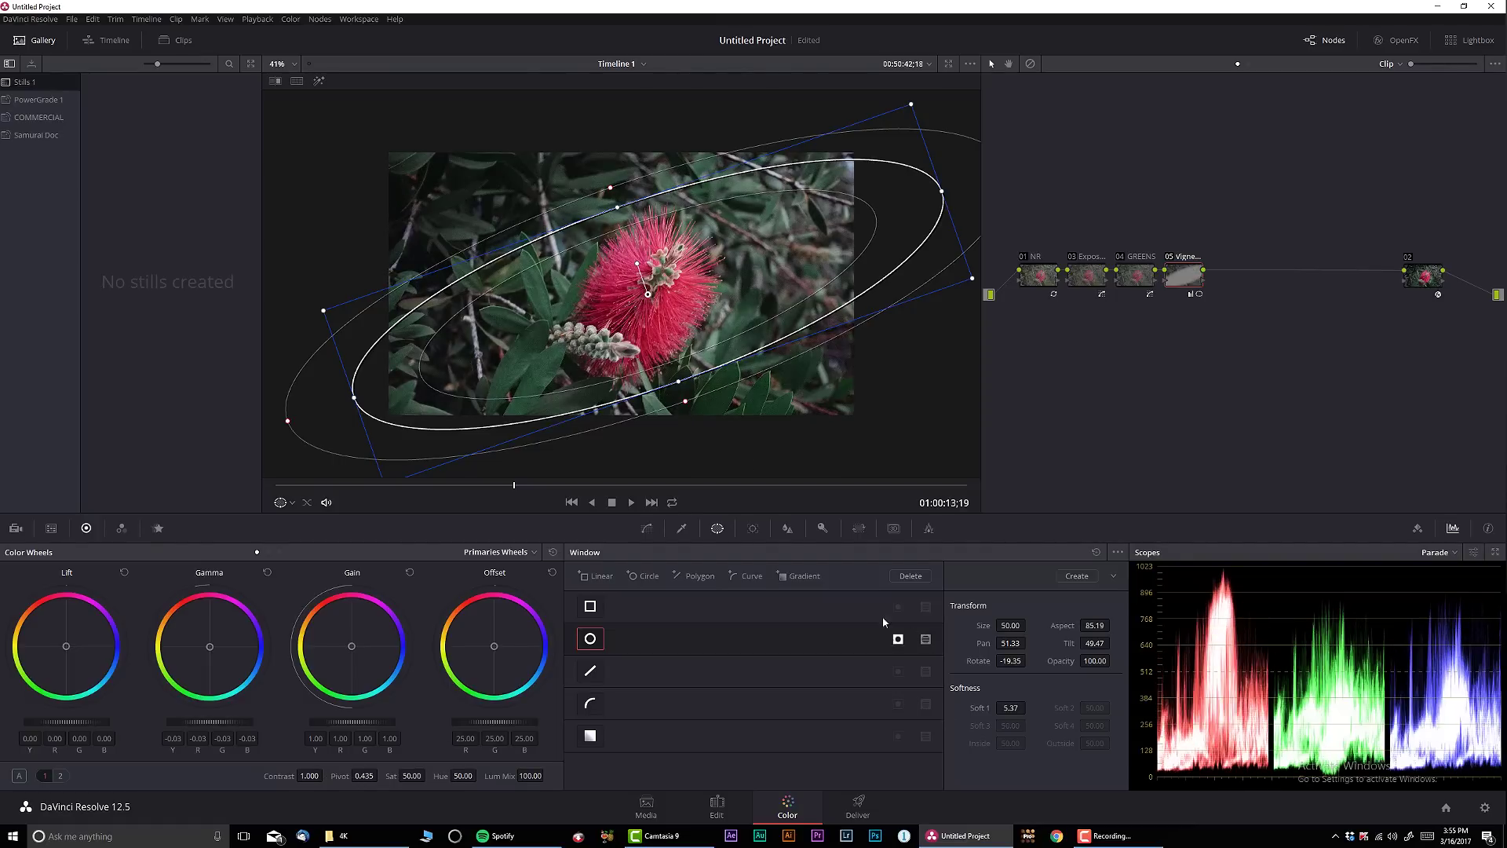
pyautogui.moveTo(687, 402); pyautogui.dragTo(717, 448)
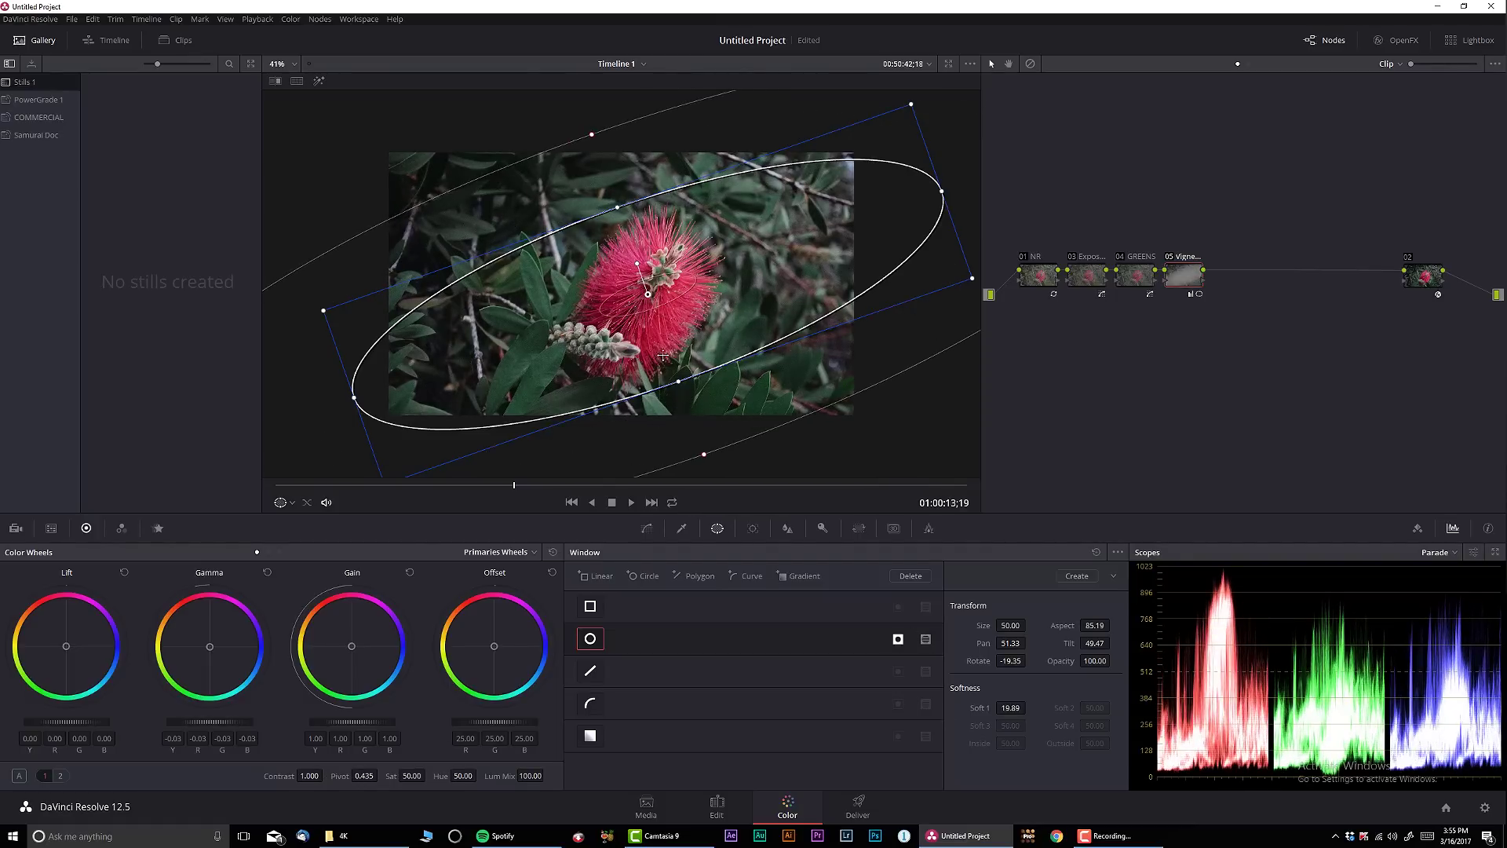
pyautogui.moveTo(669, 368); pyautogui.dragTo(660, 367)
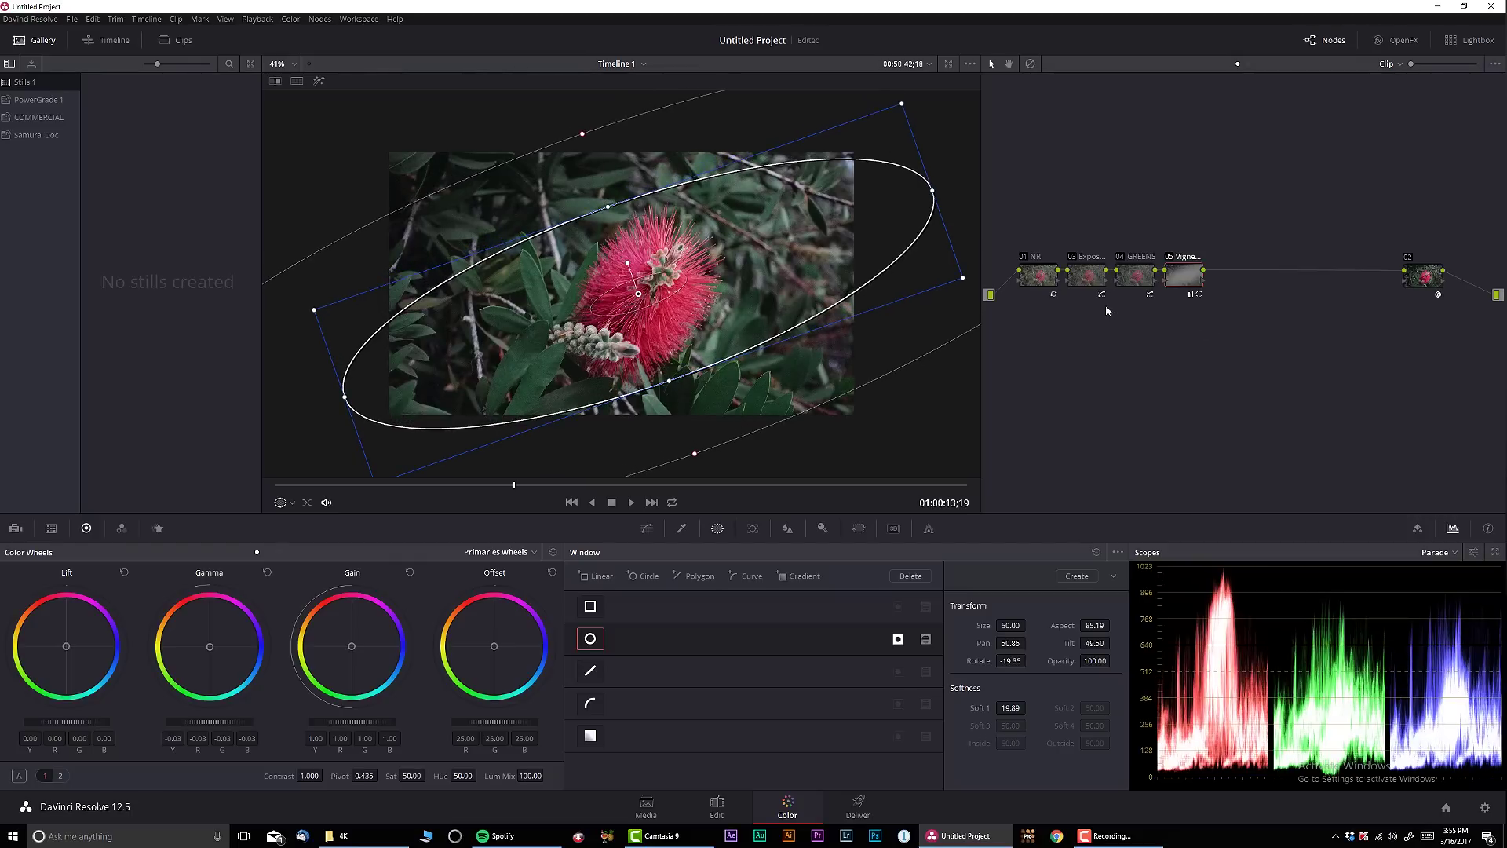
# Step: Hide the window overlay and toggle the vignette node off and on to compare
pyautogui.click(1423, 274)
pyautogui.scroll(2, 680, 289)
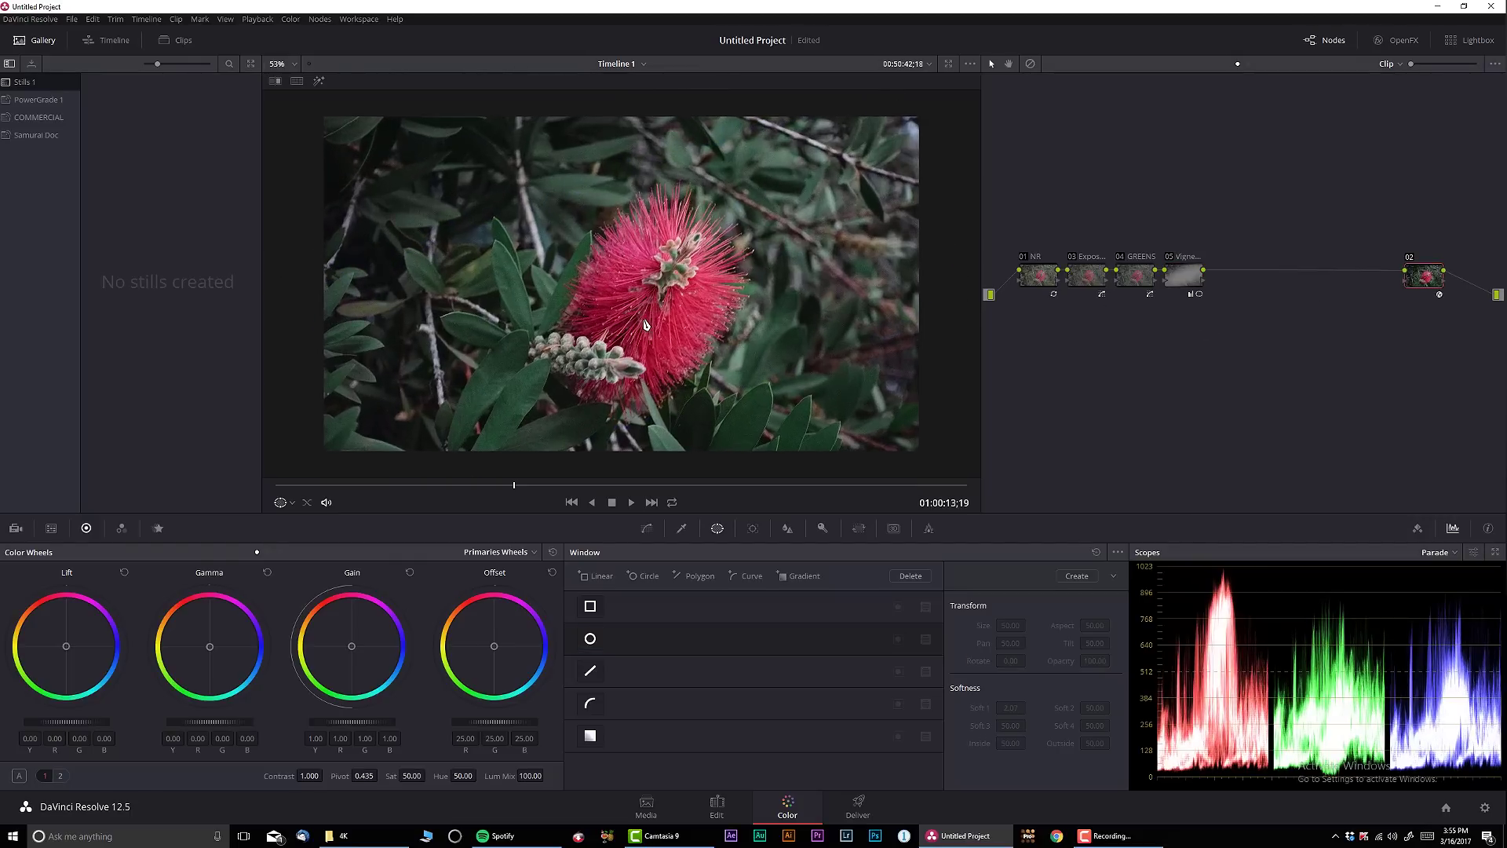
pyautogui.click(1170, 258)
pyautogui.click(1170, 258)
pyautogui.scroll(-2, 660, 329)
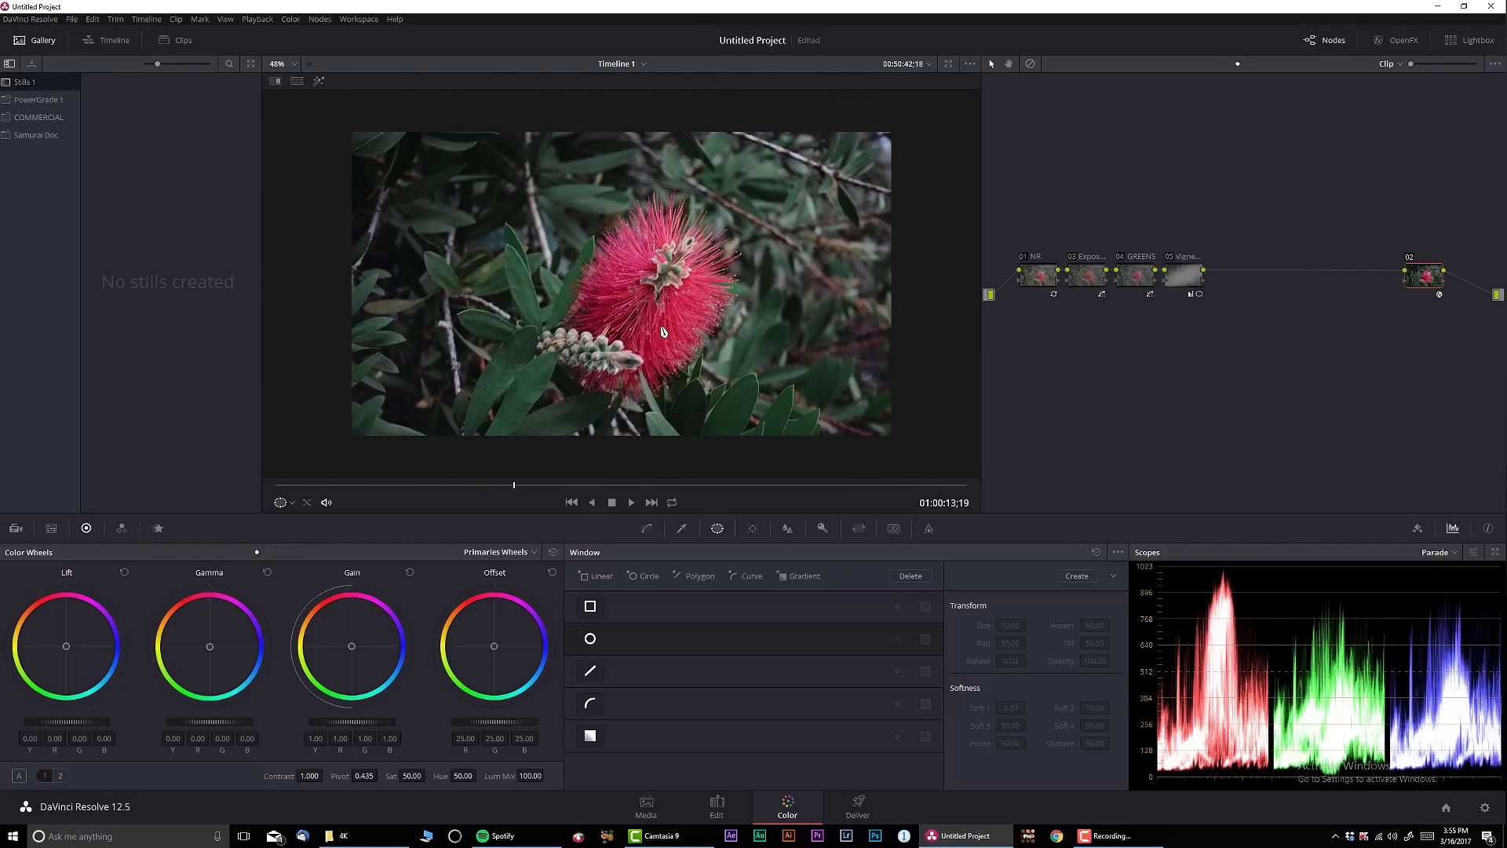
pyautogui.scroll(1, 644, 327)
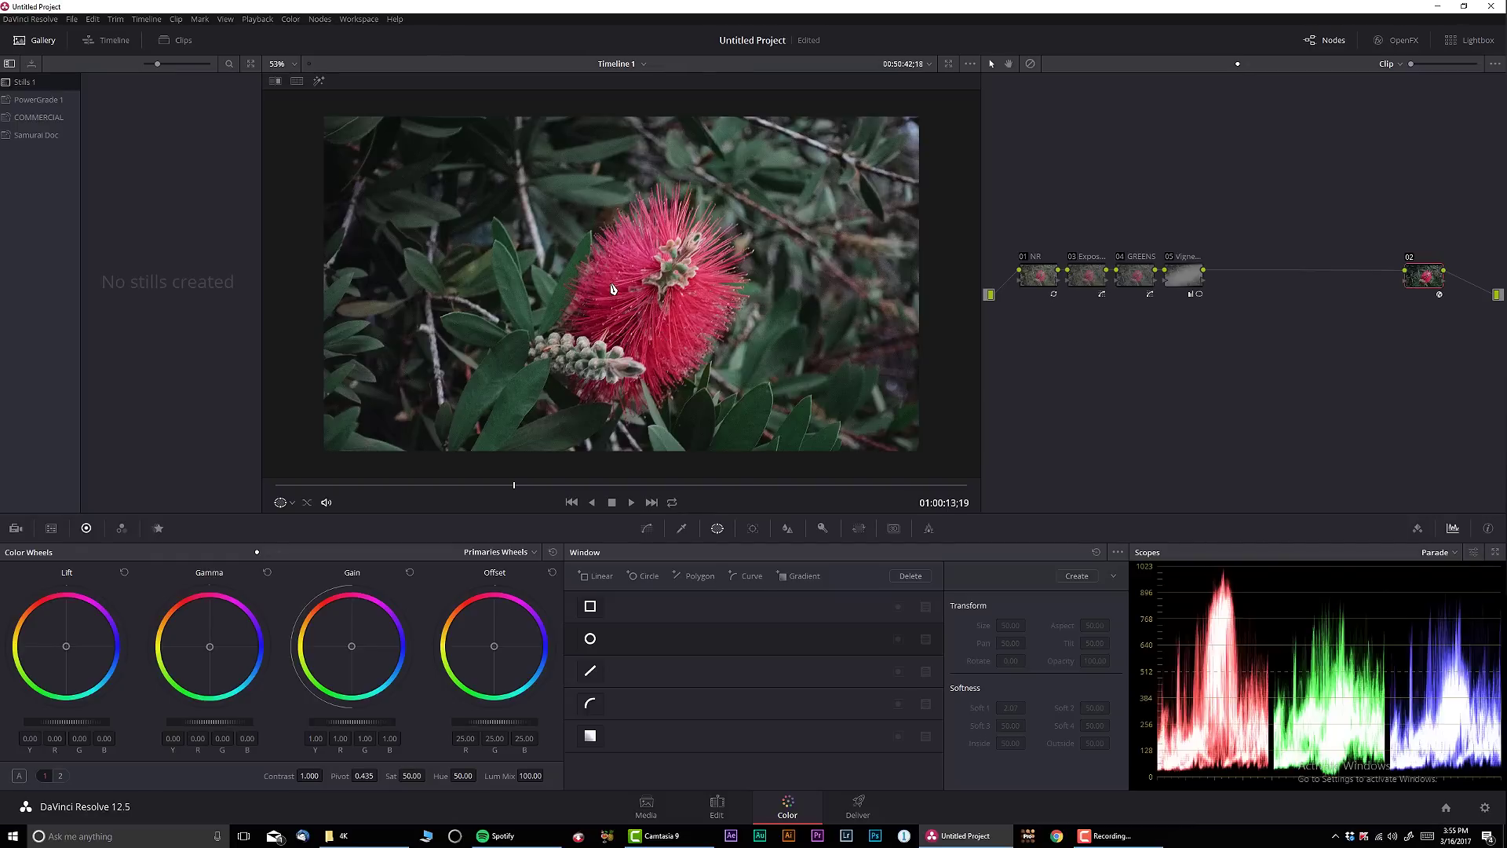
# Step: Add node 06 after the vignette and label it 'LIGHT'
pyautogui.click(1182, 271)
pyautogui.hotkey('alt', 's')
pyautogui.rightClick(1230, 277)
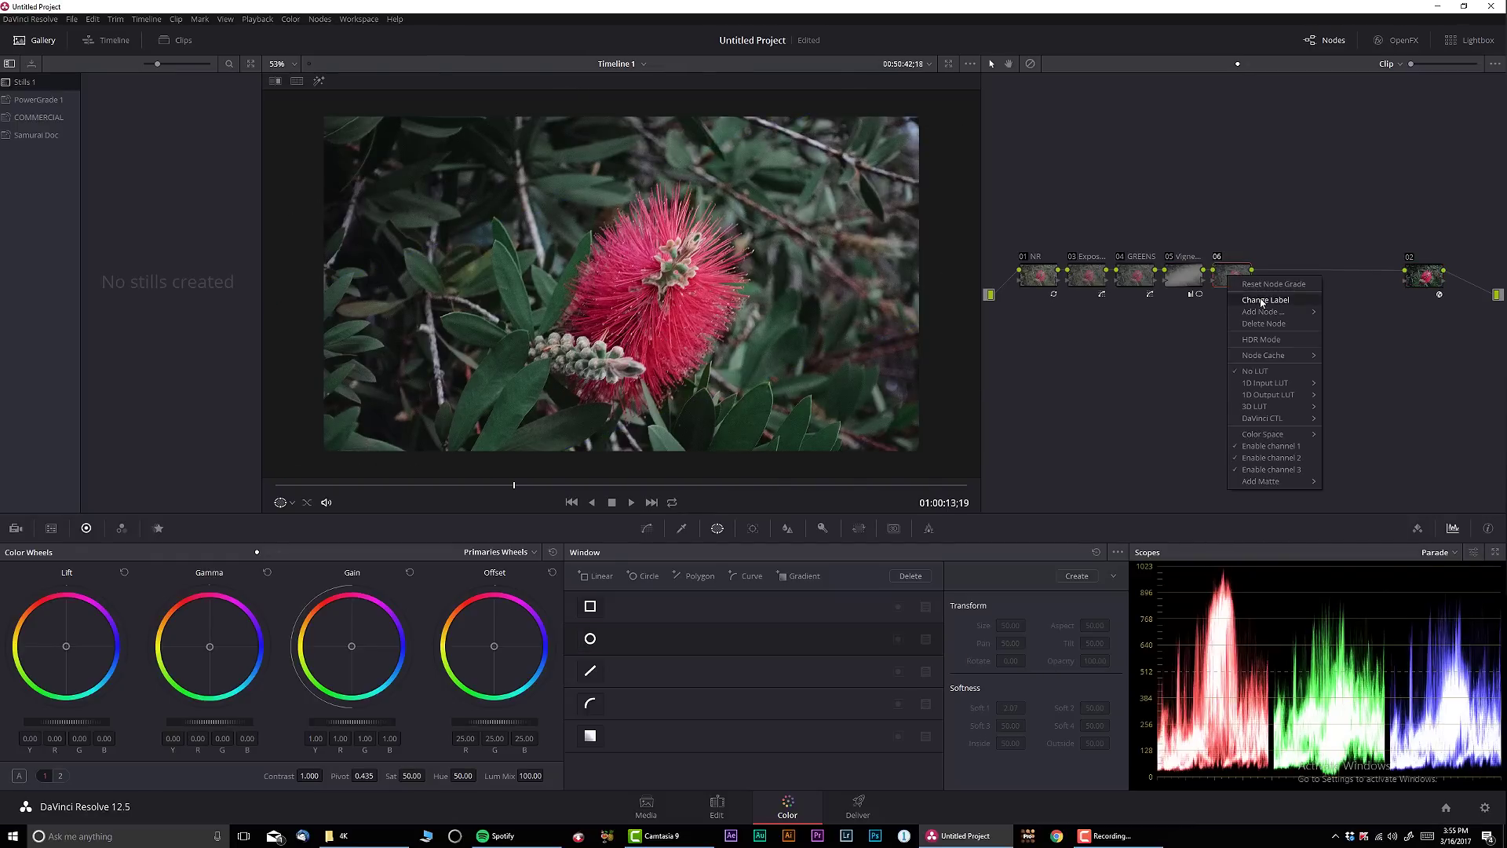
pyautogui.click(1257, 299)
pyautogui.write('LIG')
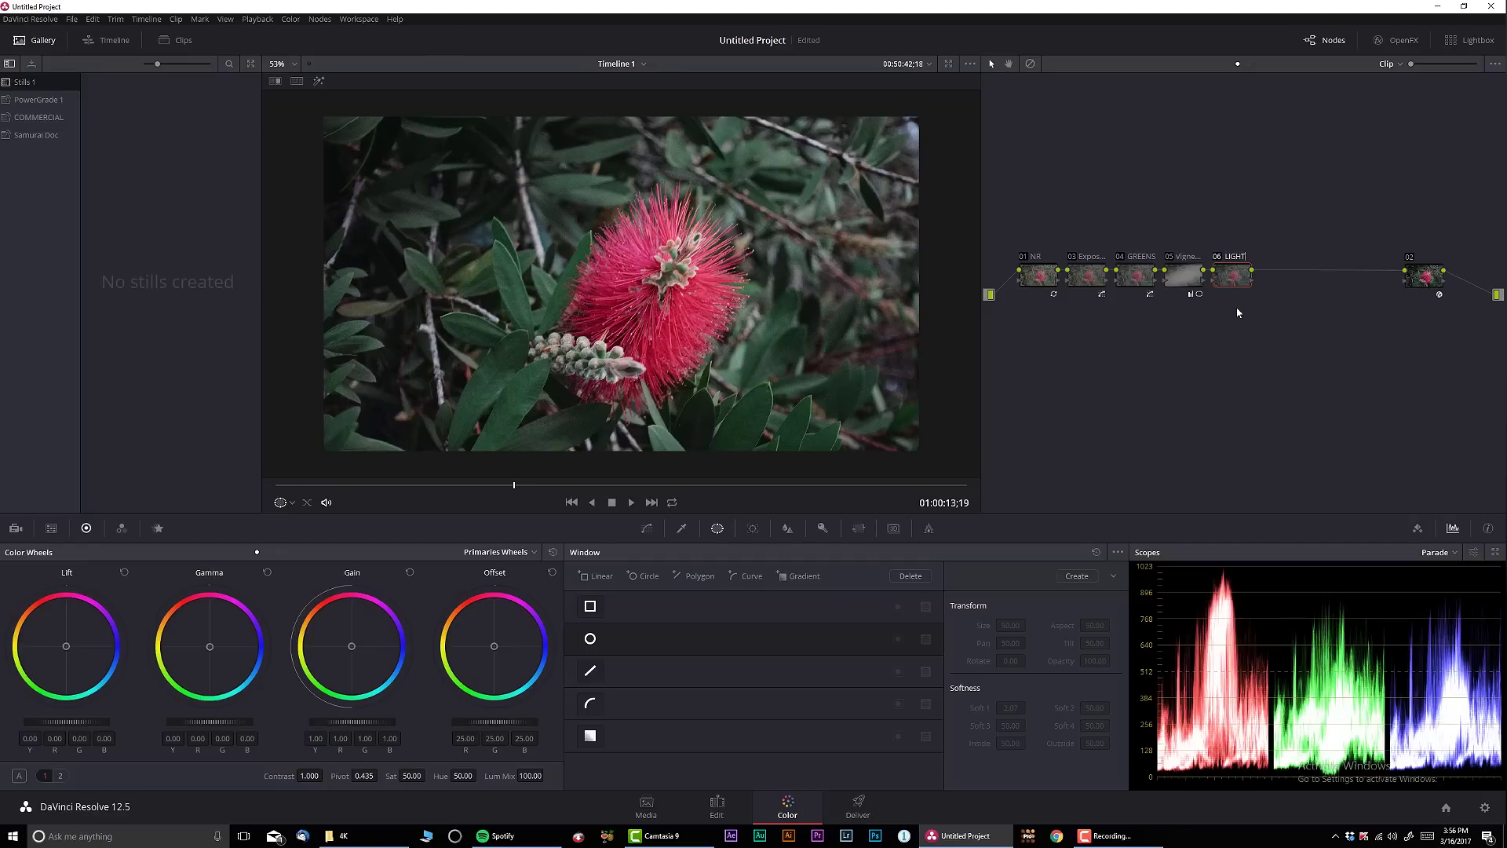
pyautogui.write('HT')
pyautogui.press('Return')
# Step: Key node 06 on luminance: Low 59.7, L.Soft 5.1, Clean White 28.2, checking the matte
pyautogui.click(682, 530)
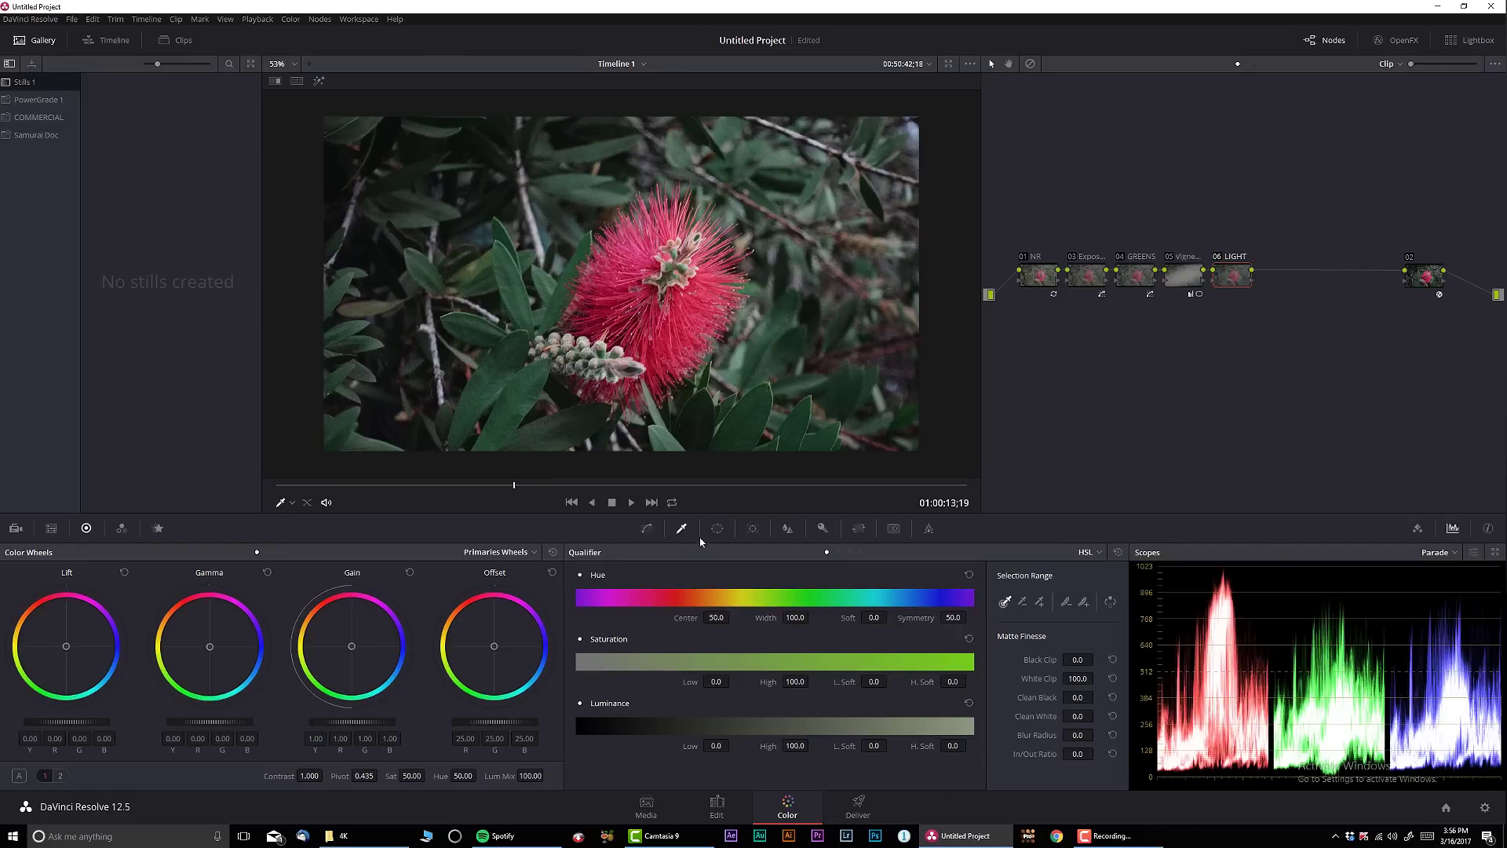
pyautogui.click(848, 552)
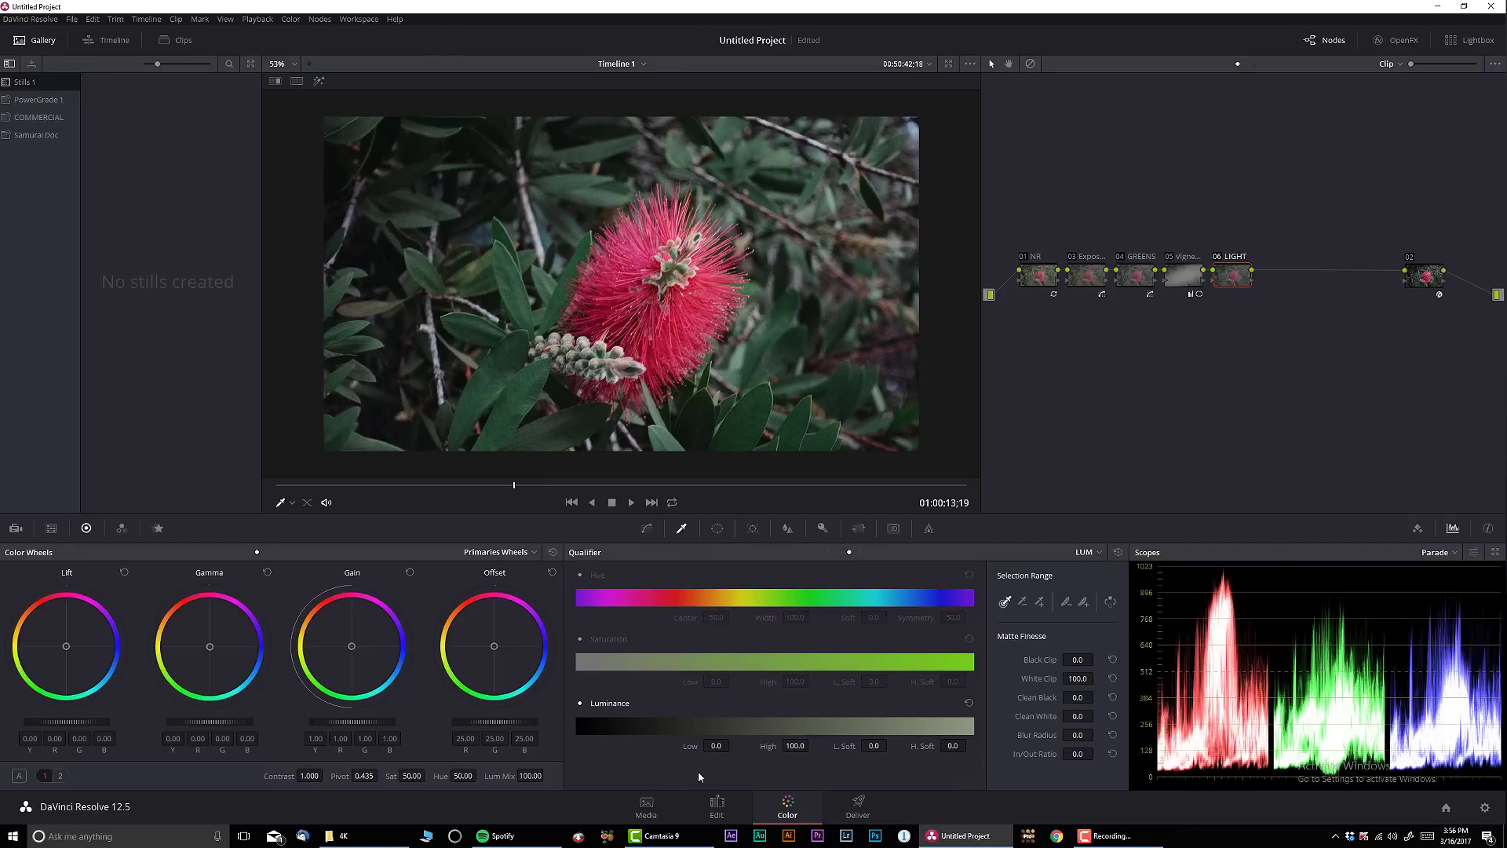
pyautogui.moveTo(579, 726); pyautogui.dragTo(817, 726)
pyautogui.click(318, 81)
pyautogui.moveTo(719, 747)
pyautogui.mouseDown()
pyautogui.moveTo(694, 746)
pyautogui.moveTo(714, 745)
pyautogui.mouseUp()
pyautogui.moveTo(876, 746); pyautogui.dragTo(844, 752)
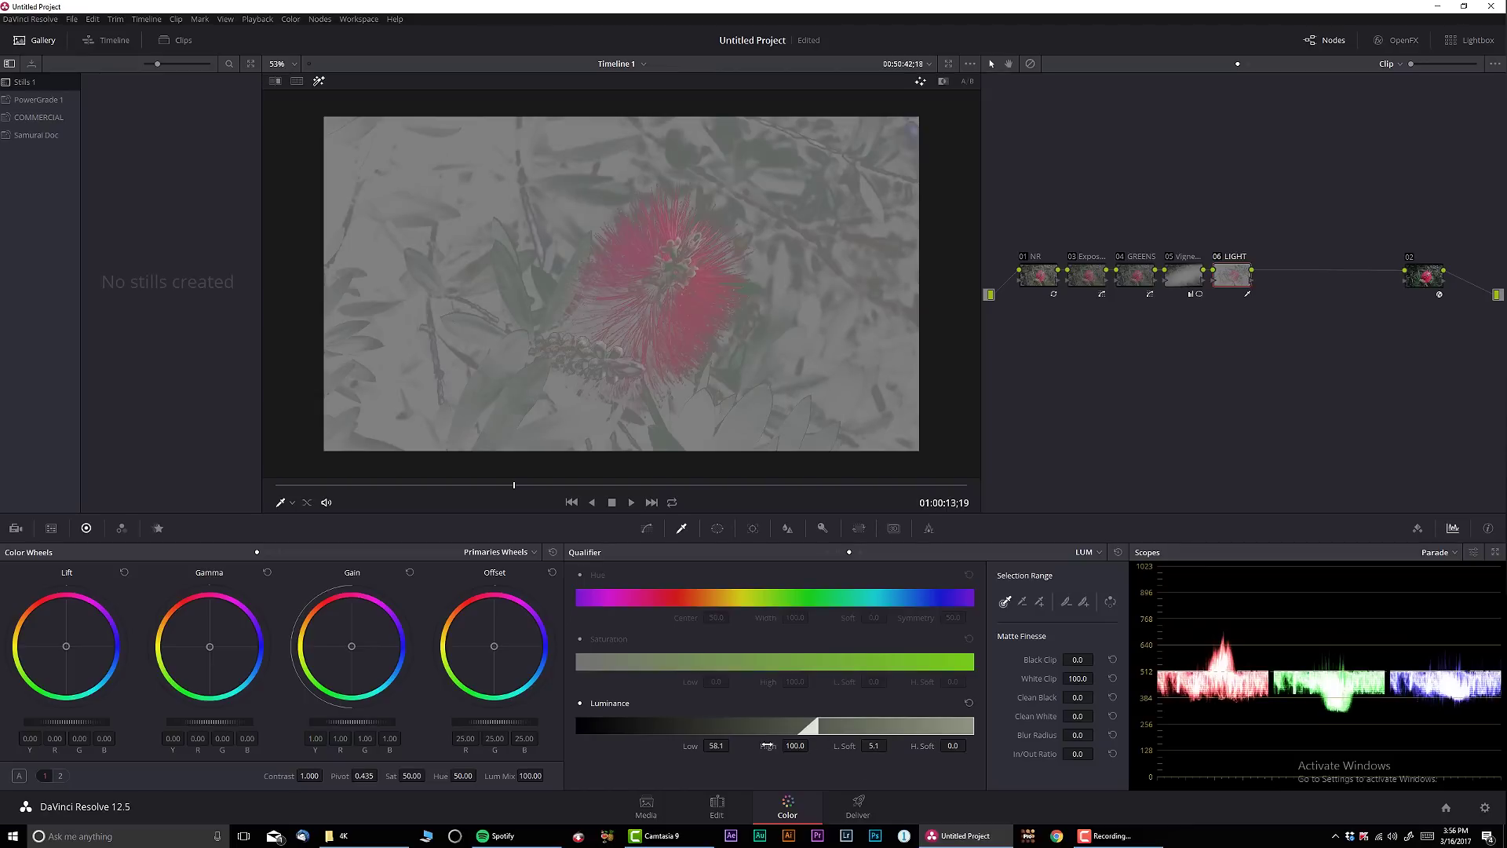
pyautogui.moveTo(715, 745); pyautogui.dragTo(733, 744)
pyautogui.moveTo(1037, 716); pyautogui.dragTo(1096, 697)
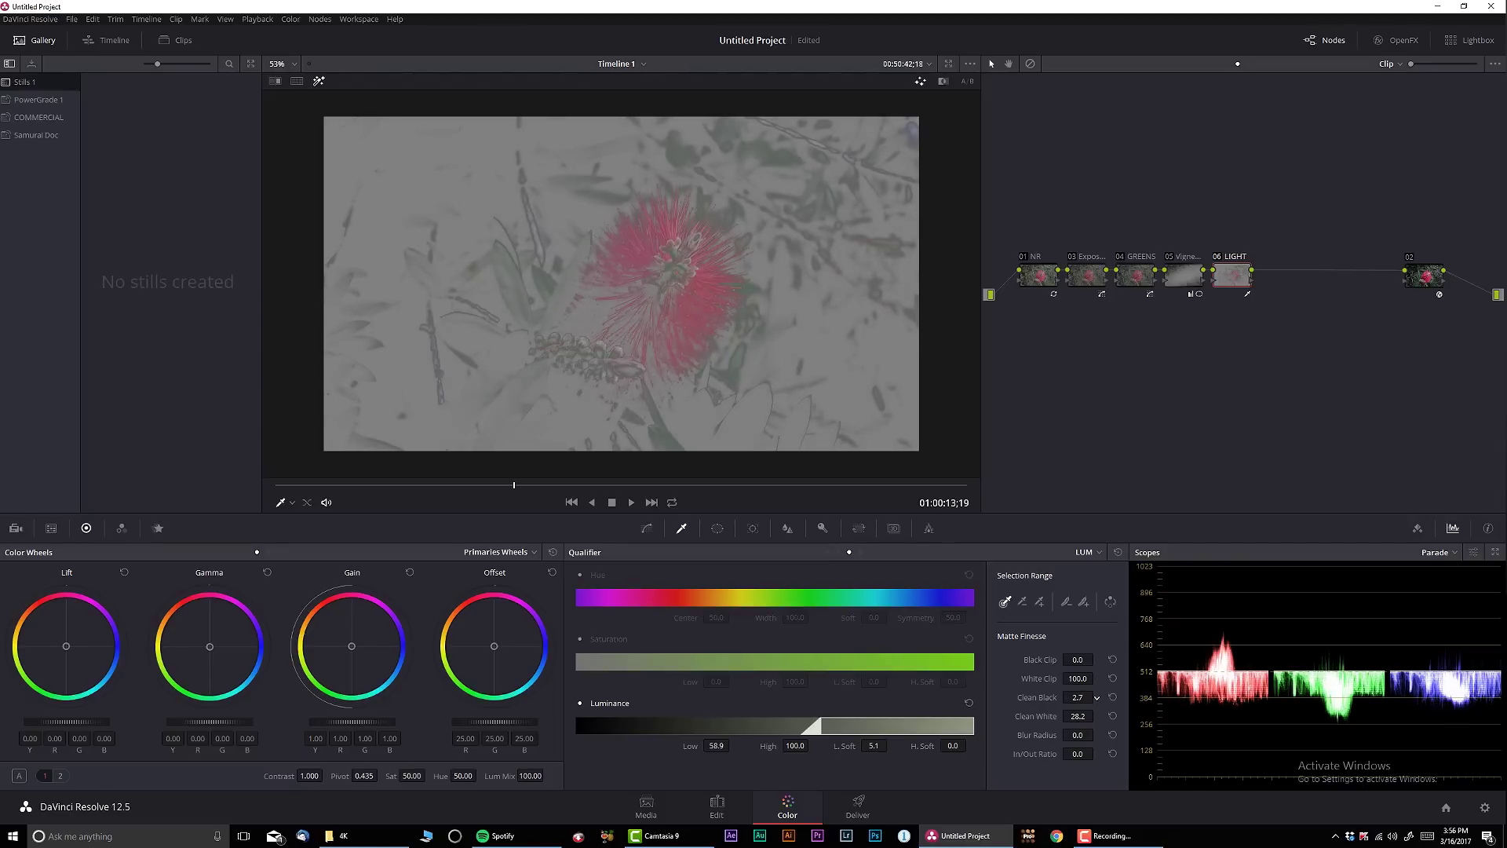
pyautogui.moveTo(716, 746); pyautogui.dragTo(732, 746)
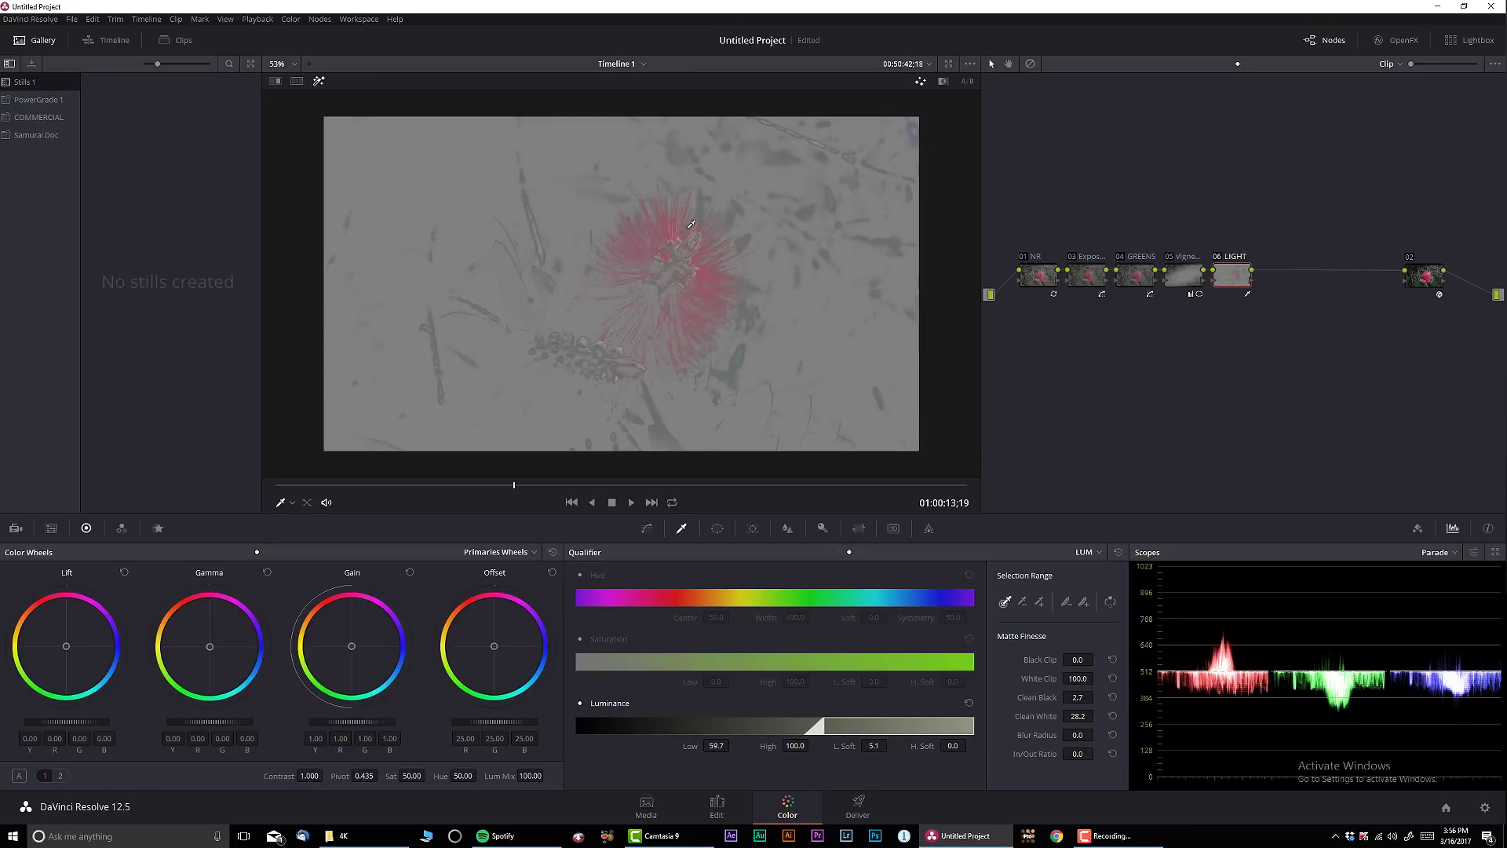
pyautogui.moveTo(547, 487); pyautogui.dragTo(628, 485)
# Step: Raise the LIGHT node's gain to 1.10, then pull highlights down on a custom curve
pyautogui.click(318, 80)
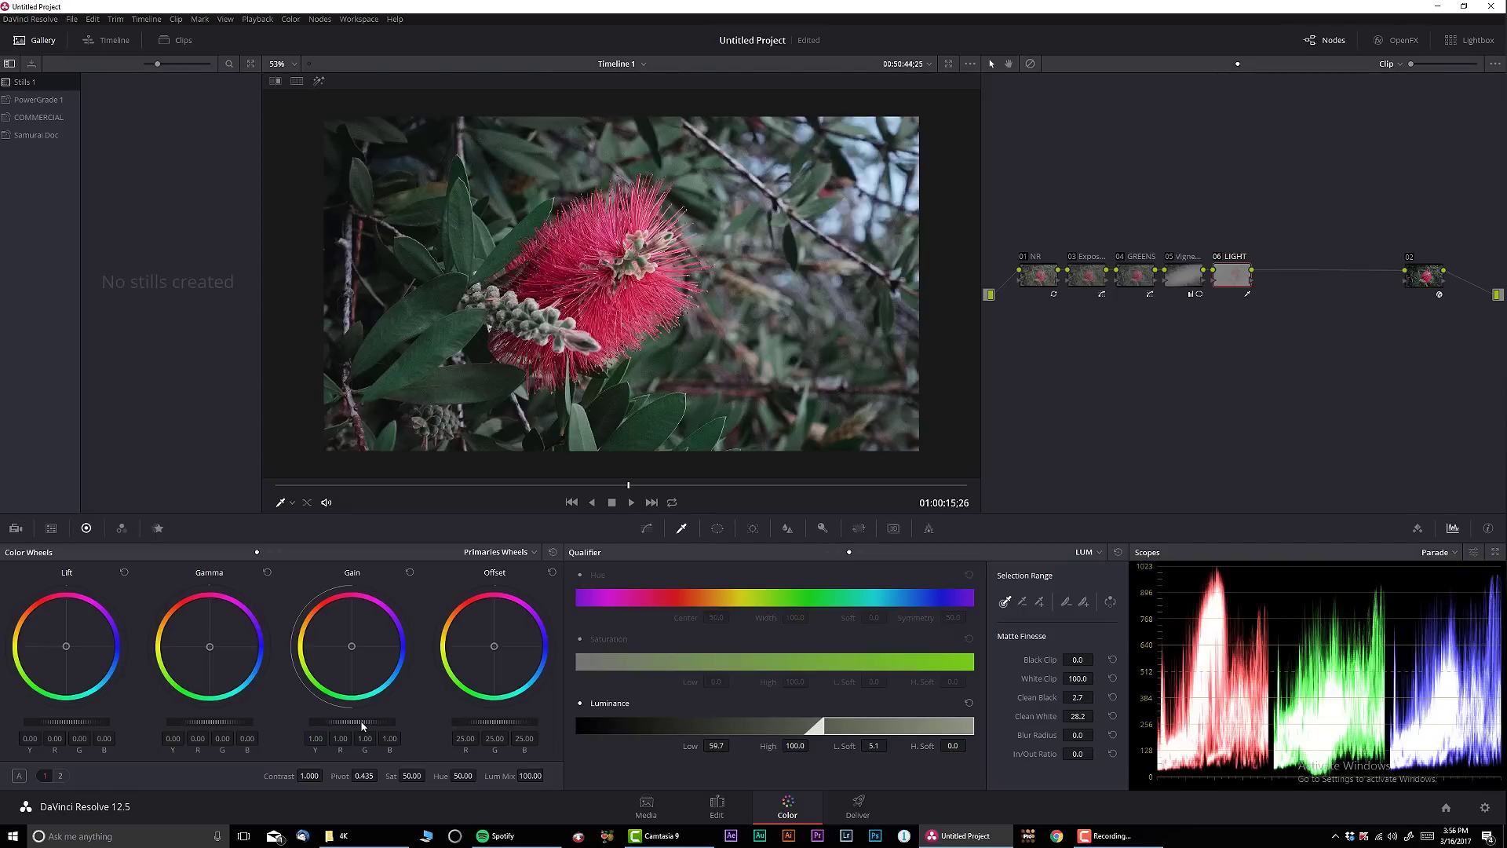
pyautogui.moveTo(351, 721); pyautogui.dragTo(382, 721)
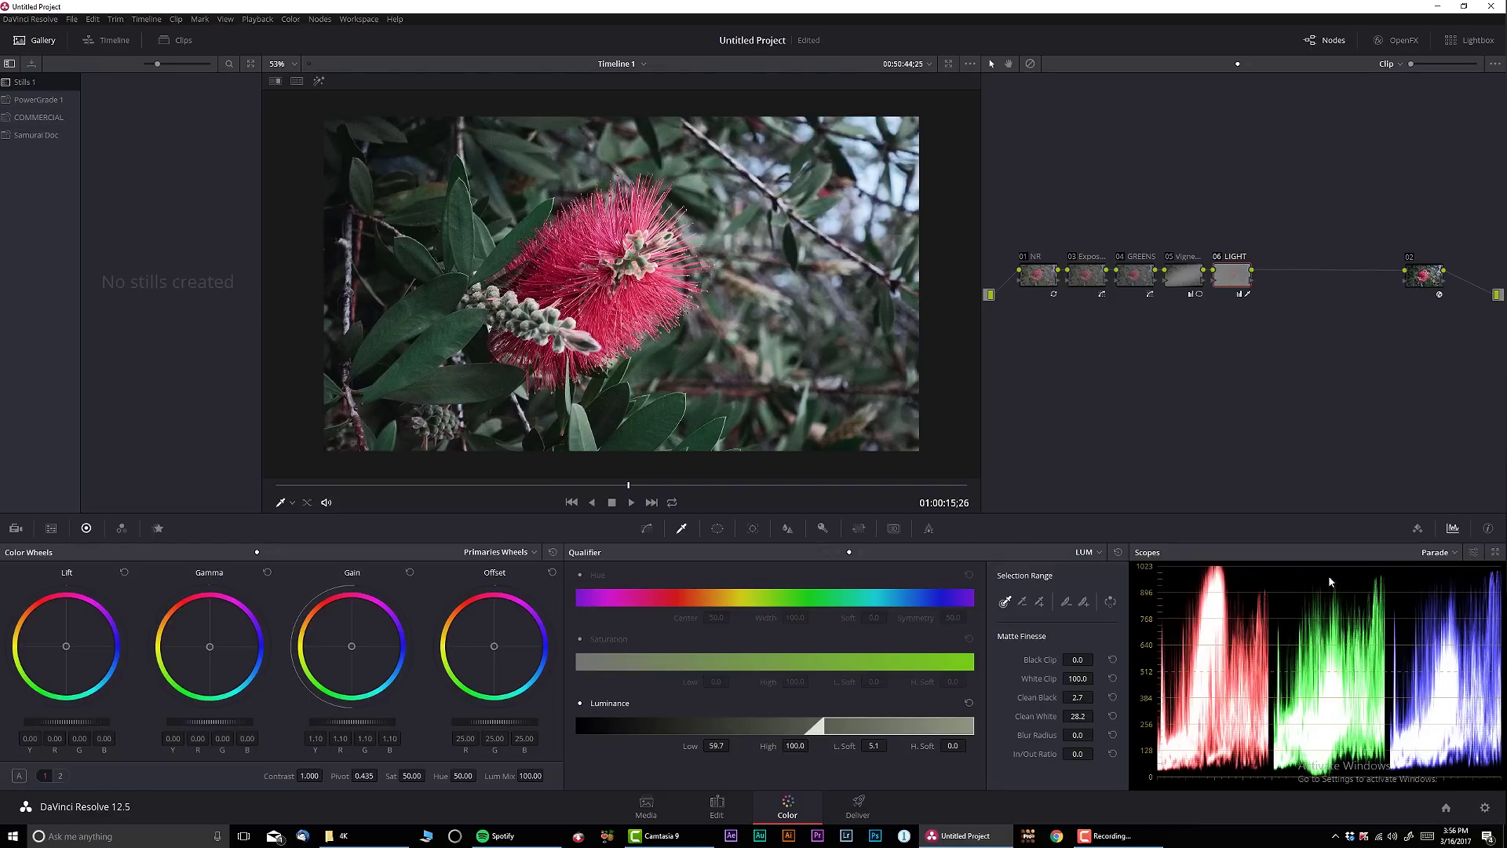
pyautogui.click(647, 528)
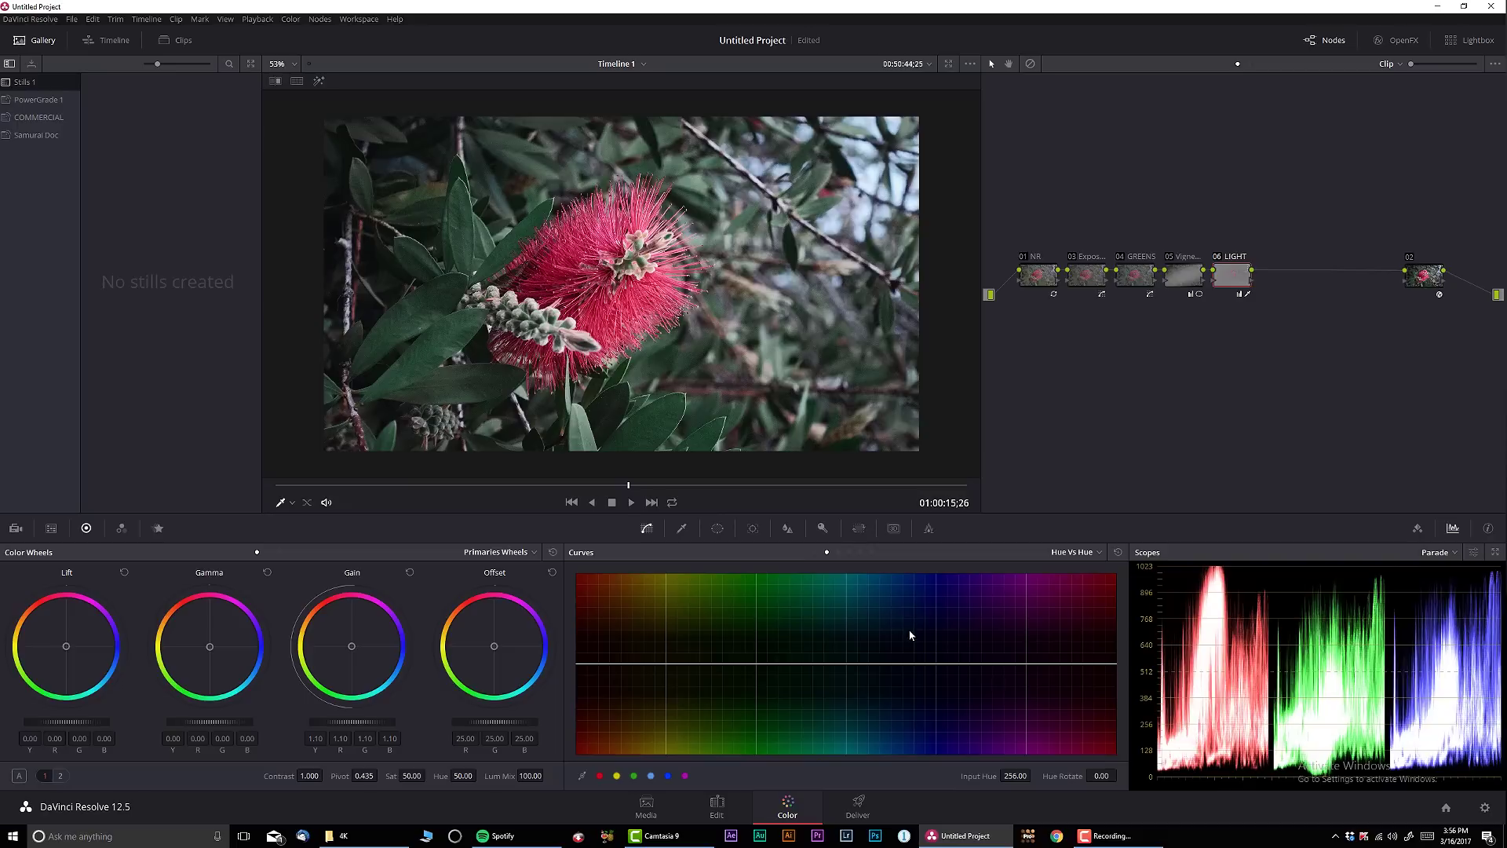
pyautogui.click(1098, 553)
pyautogui.click(1074, 567)
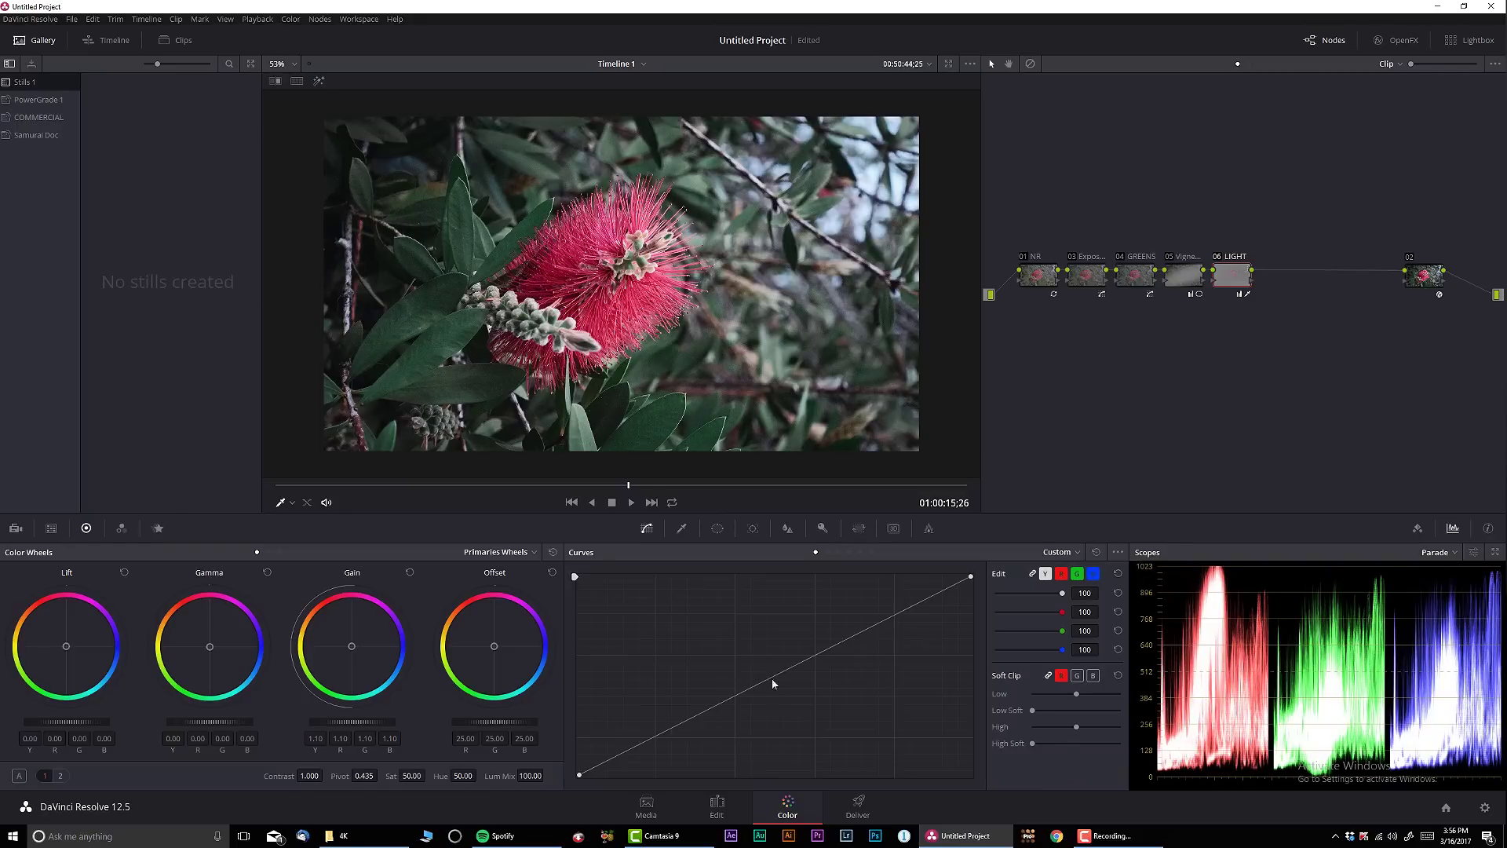
pyautogui.click(736, 698)
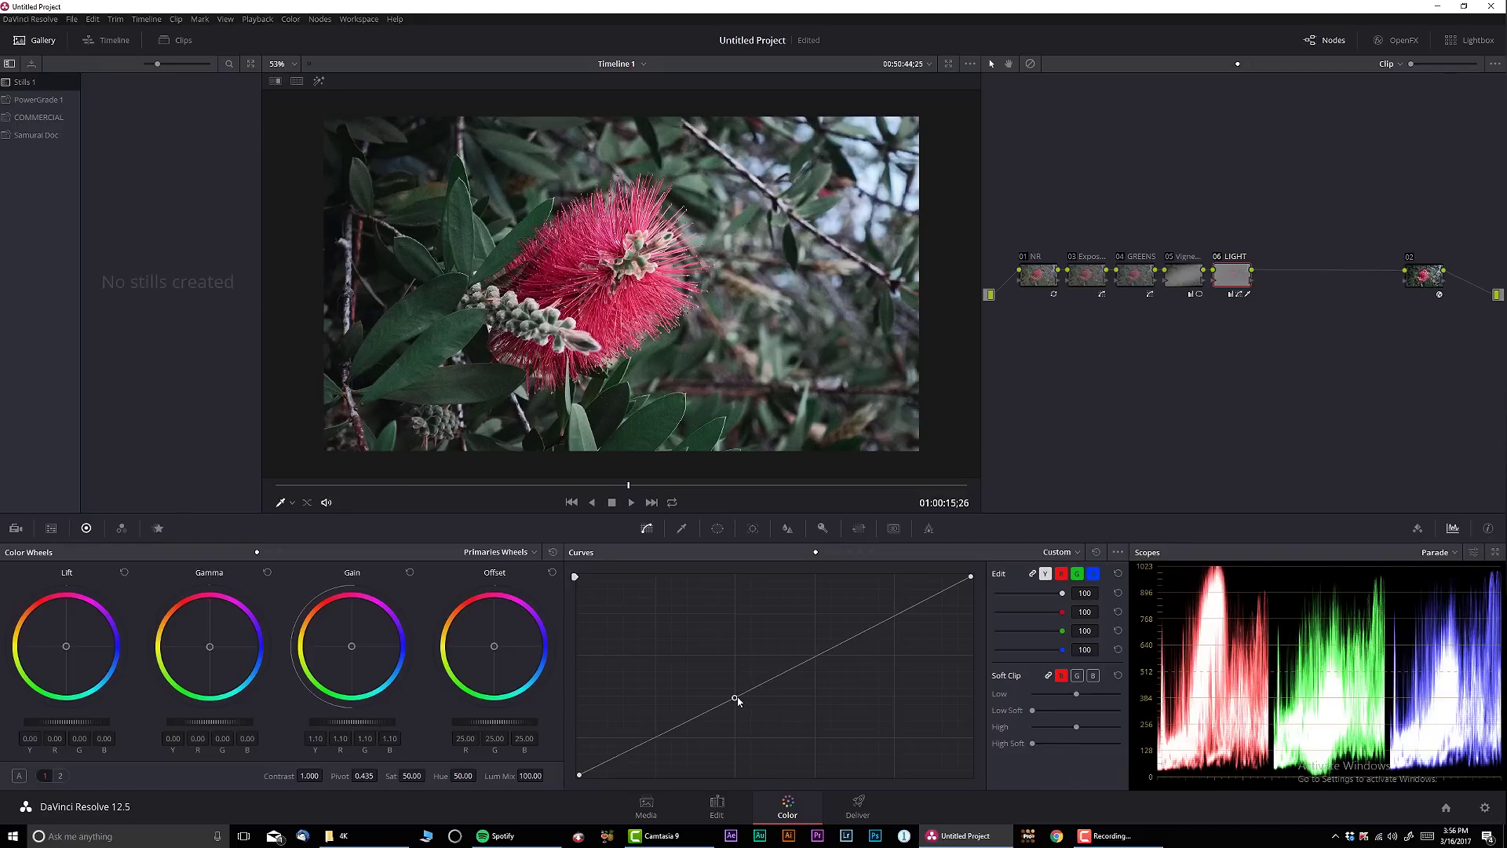
pyautogui.moveTo(976, 579); pyautogui.dragTo(976, 603)
# Step: Toggle the LIGHT node off and on to compare against the ungraded version
pyautogui.click(1219, 258)
pyautogui.click(1219, 258)
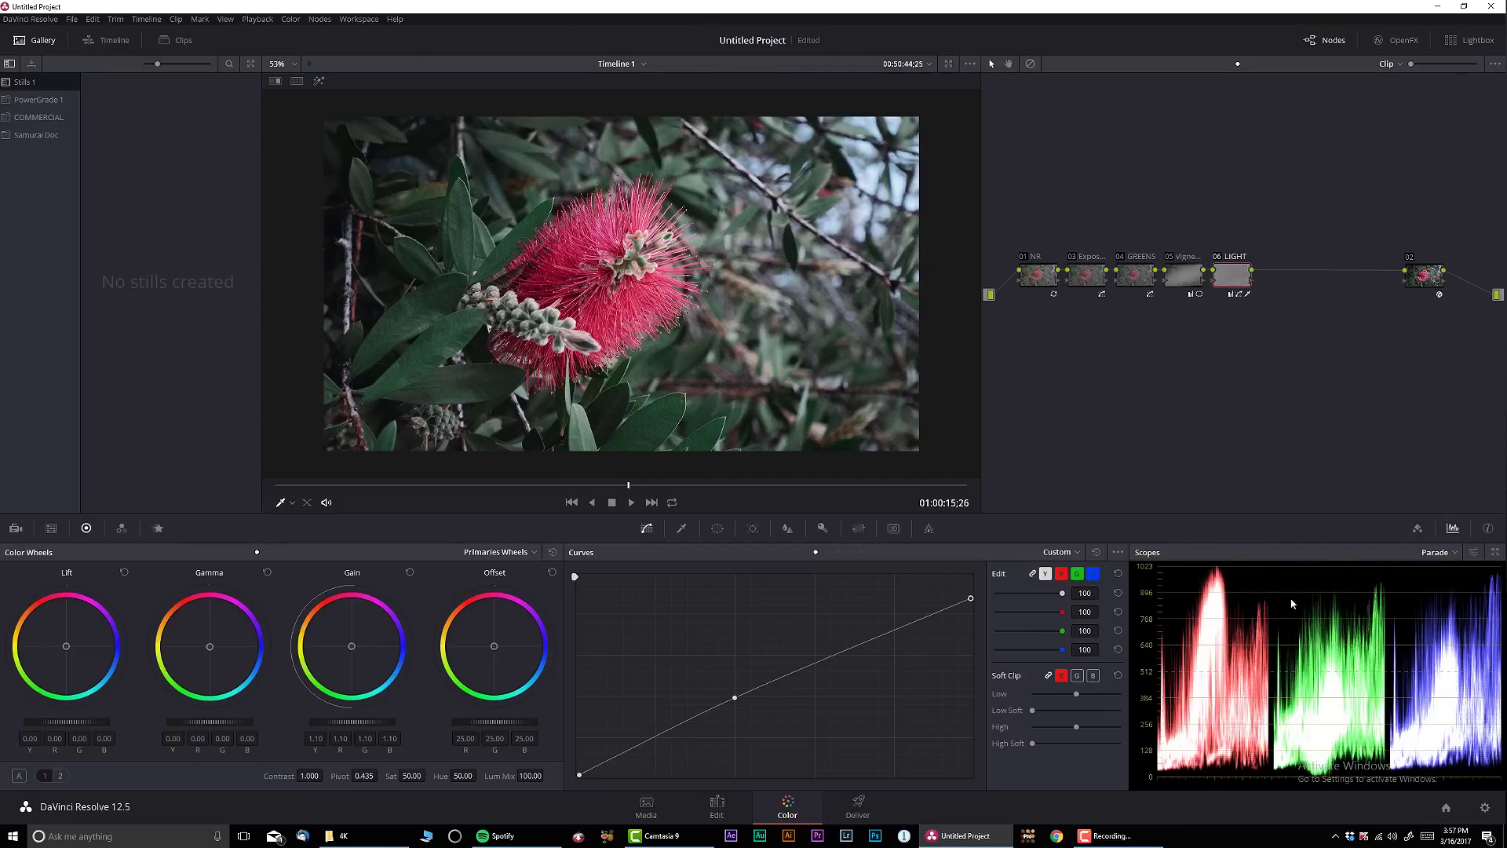
pyautogui.click(1216, 258)
# Step: Zoom into the viewer and toggle the LIGHT node on and off to compare
pyautogui.click(1217, 260)
pyautogui.scroll(8, 597, 264)
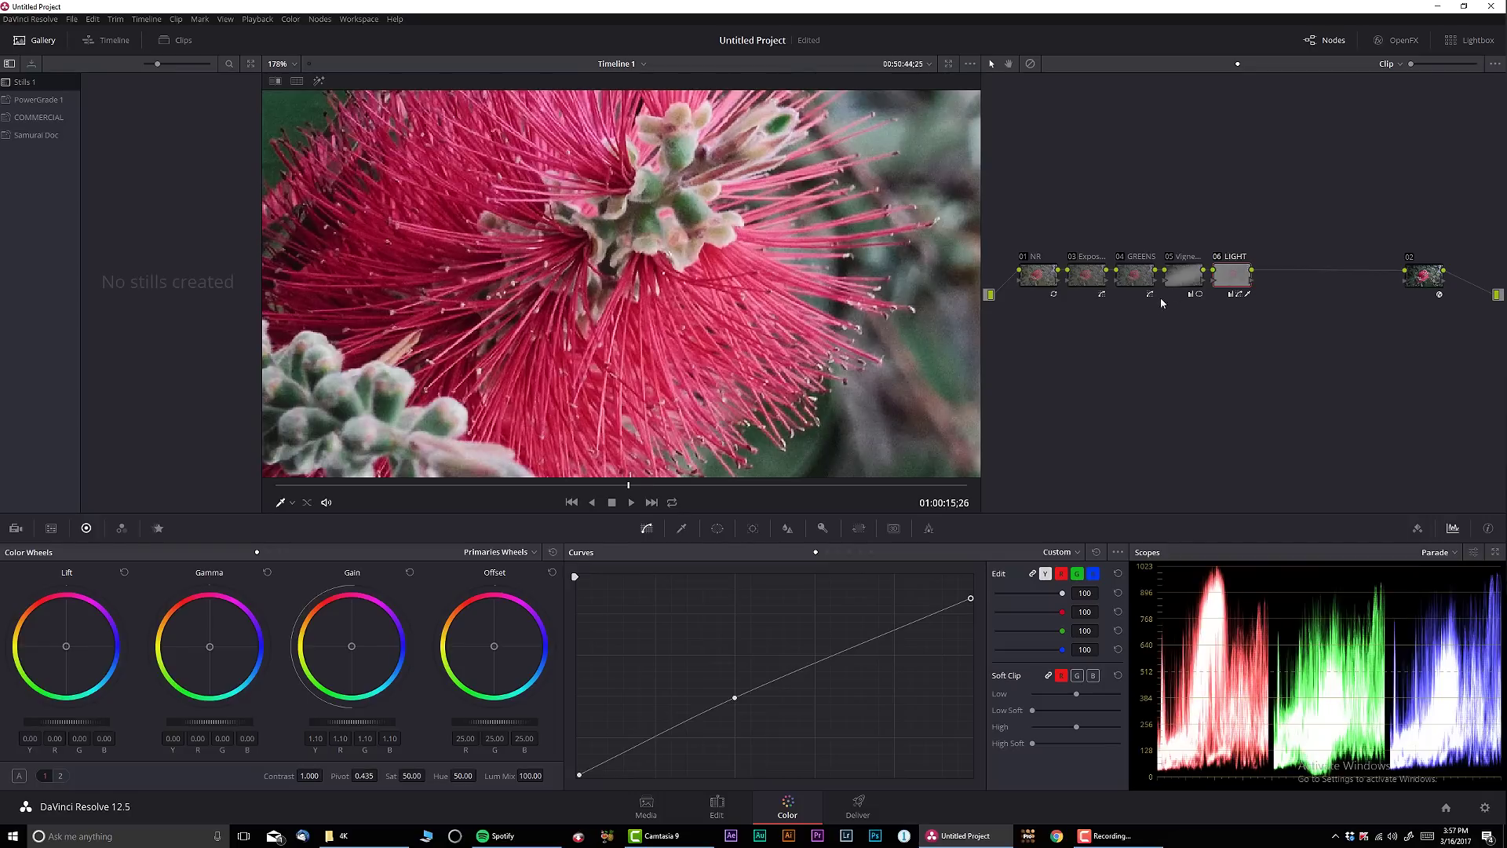
pyautogui.click(1219, 258)
pyautogui.click(1219, 258)
pyautogui.click(1220, 258)
pyautogui.click(1220, 258)
pyautogui.scroll(-5, 738, 353)
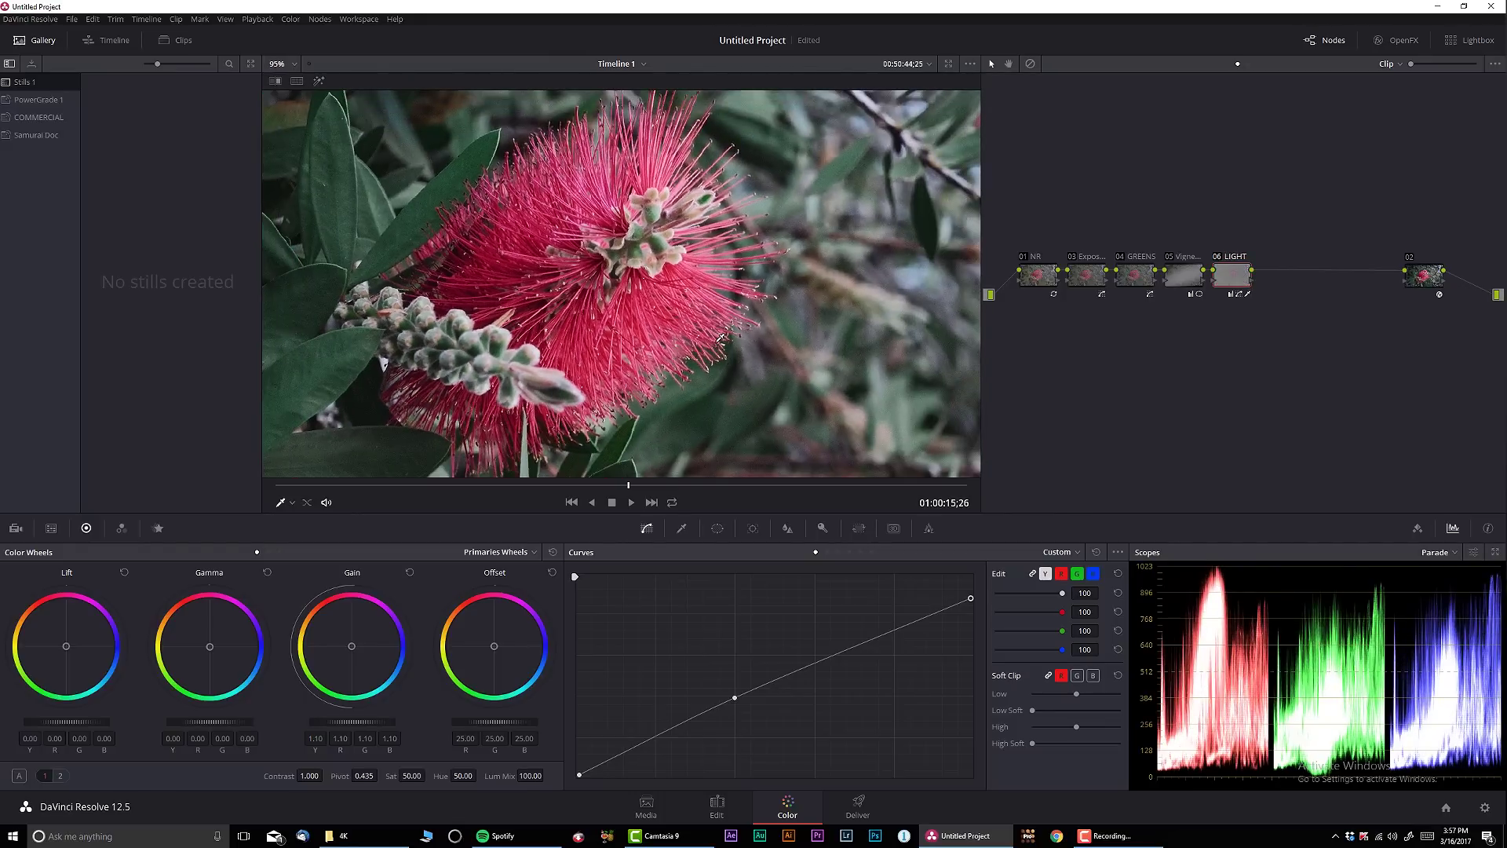
pyautogui.scroll(-2, 732, 384)
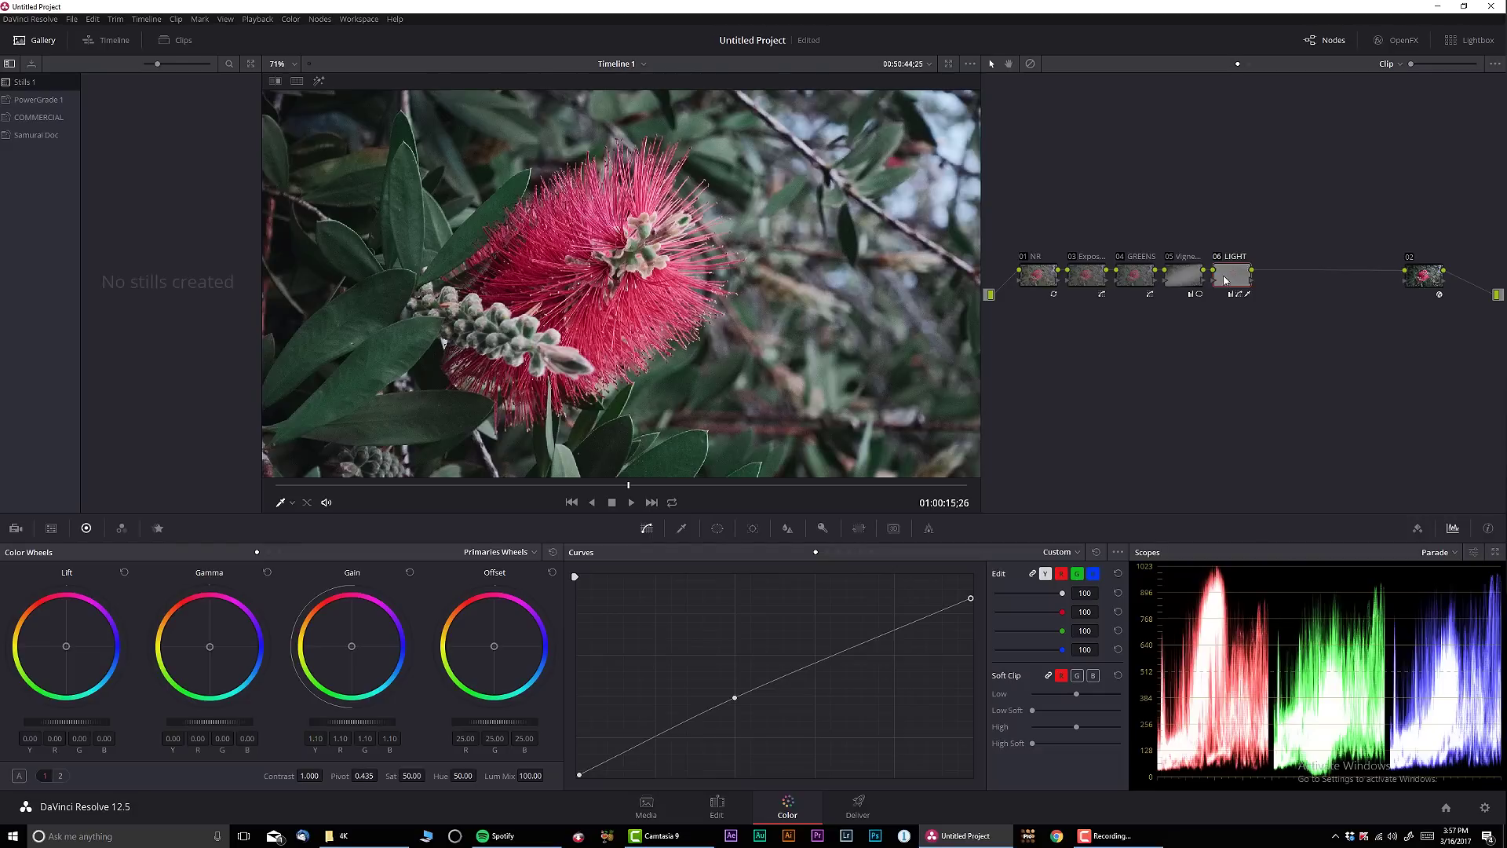
pyautogui.scroll(-1, 294, 270)
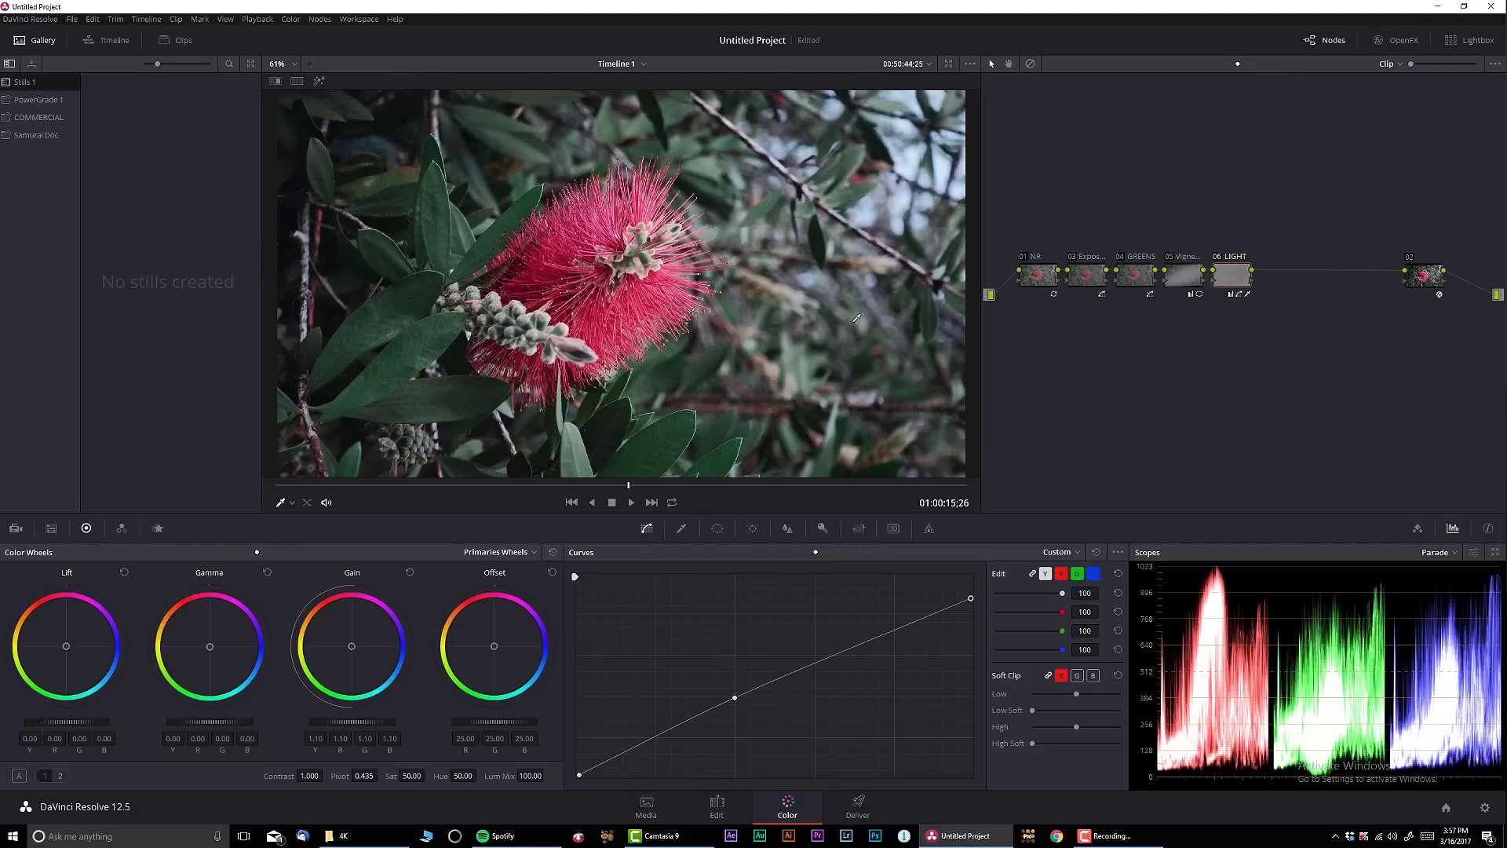
# Step: Compare the whole grade with the original on a later frame, then add node 07
pyautogui.click(671, 485)
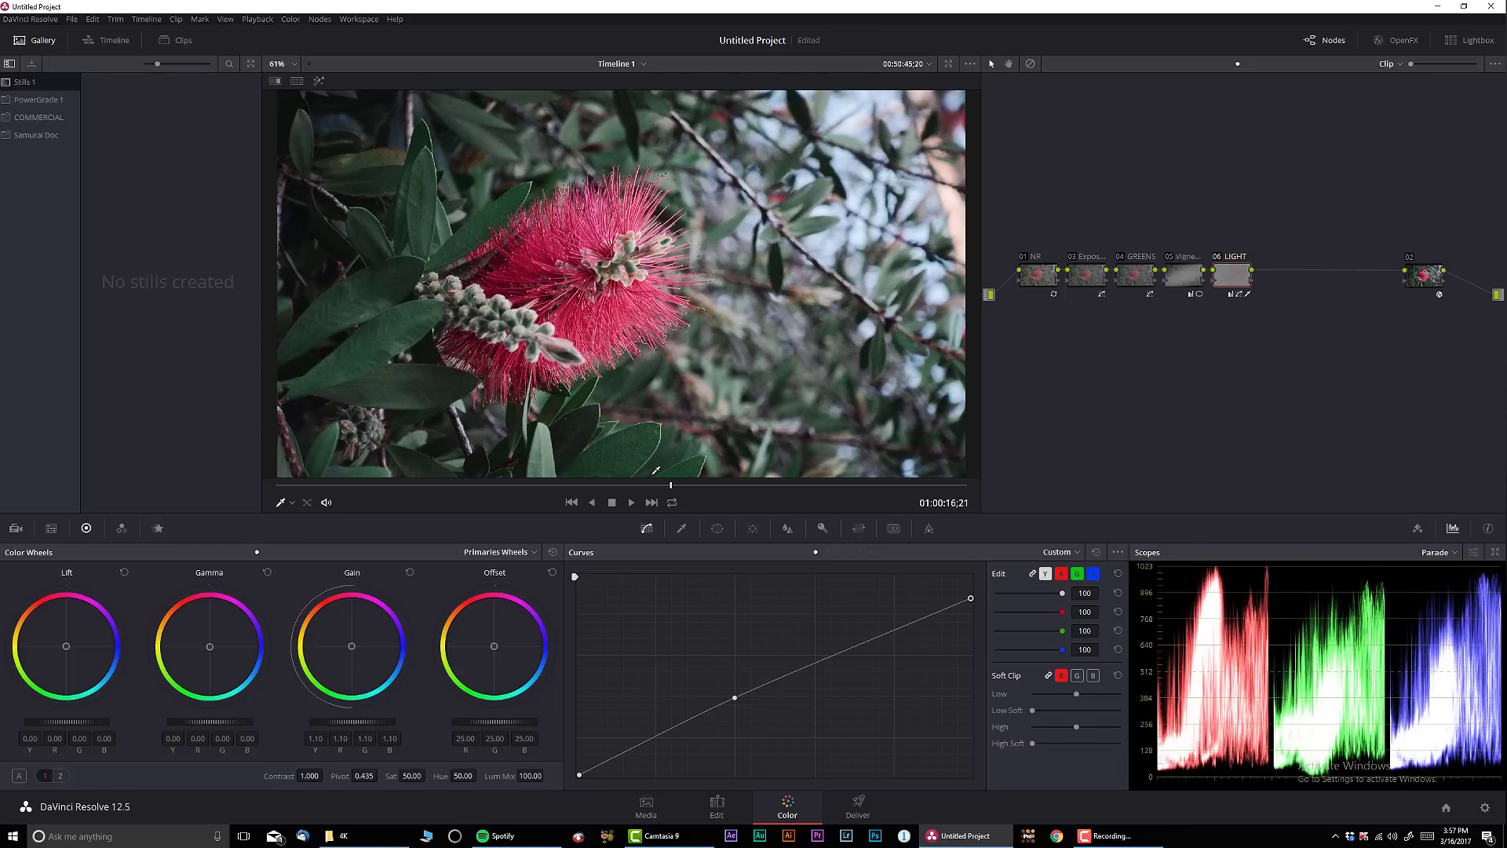
pyautogui.hotkey('alt', 'd')
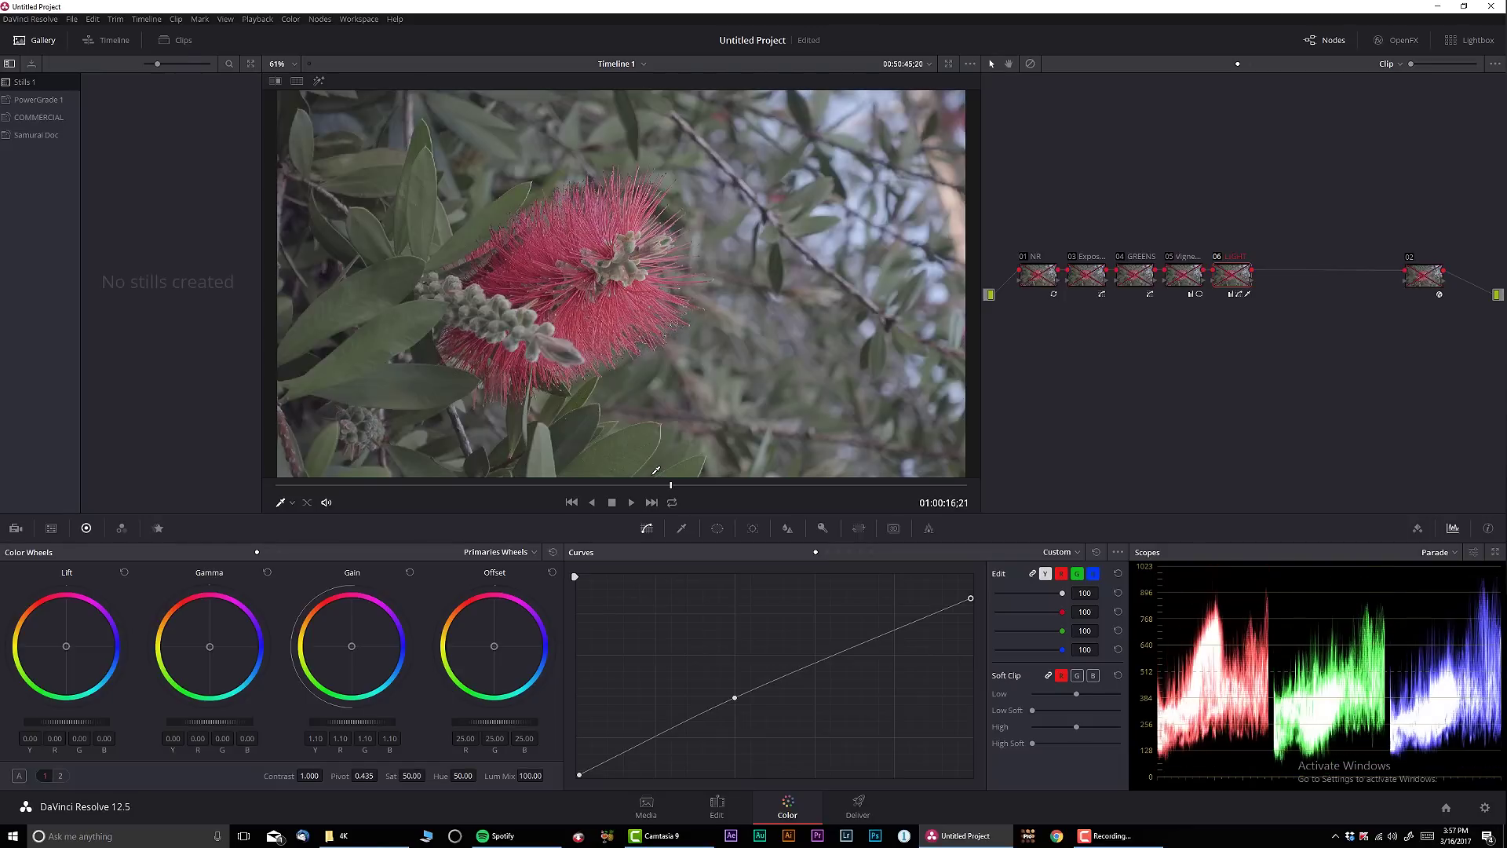
pyautogui.hotkey('alt', 'd')
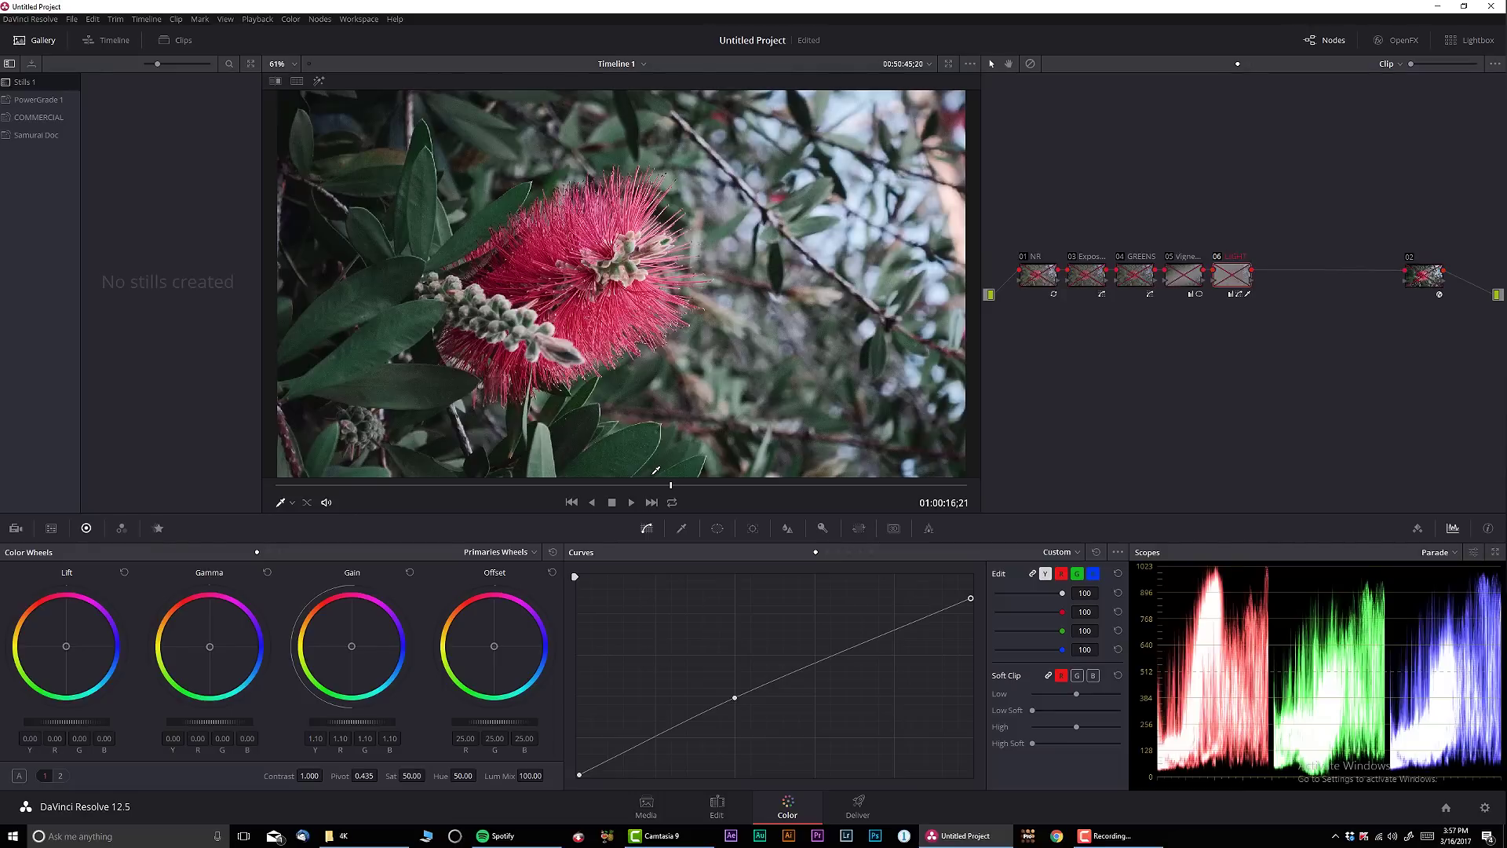
pyautogui.hotkey('shift', 'd')
pyautogui.hotkey('shift', 'd')
pyautogui.hotkey('alt', 's')
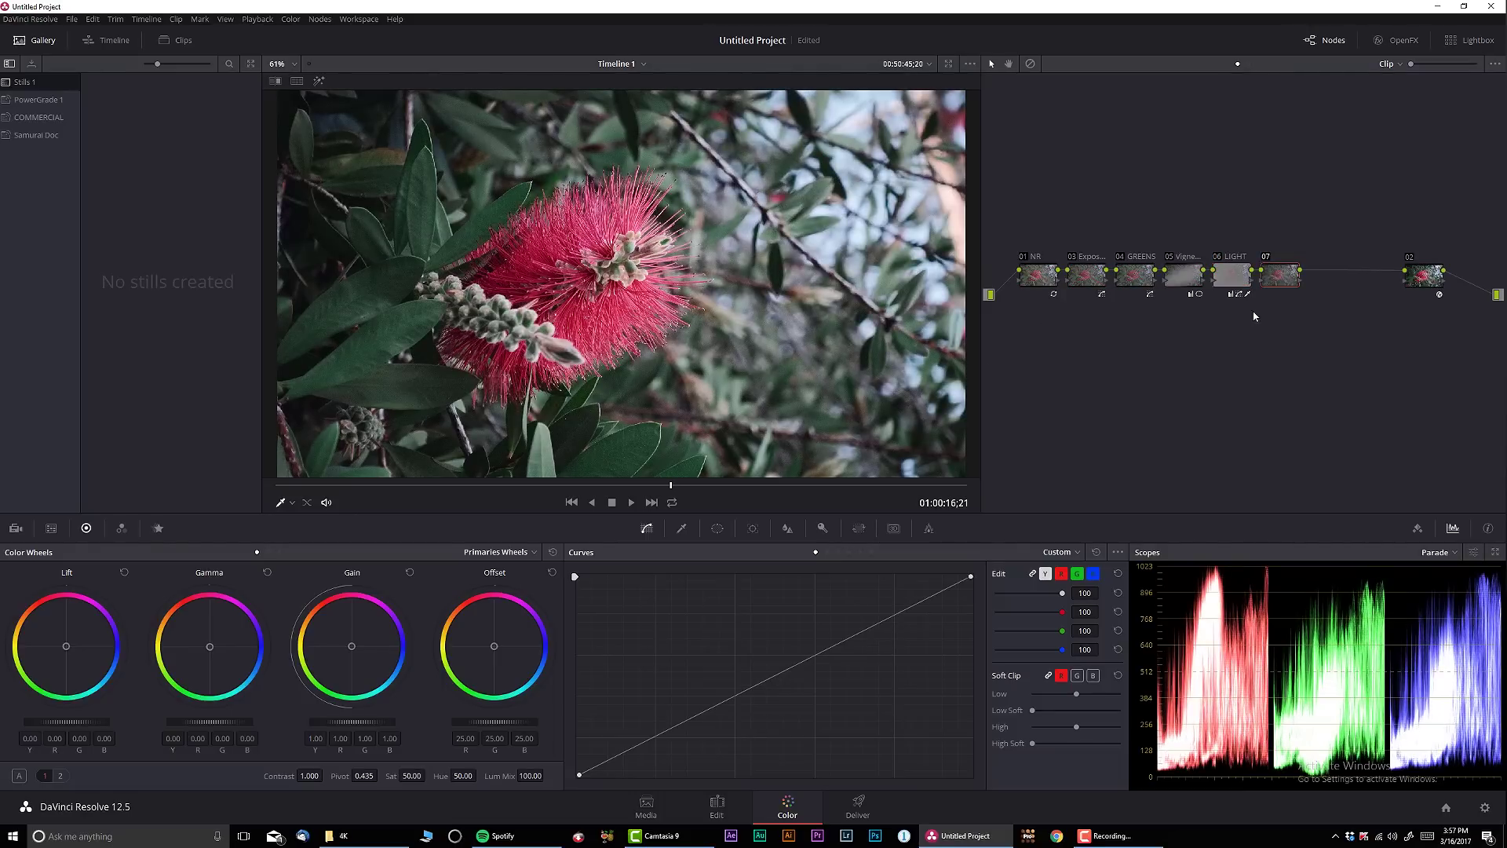
# Step: Label node 07 as SKYS
pyautogui.rightClick(1268, 279)
pyautogui.click(1300, 302)
pyautogui.write('SKYS')
pyautogui.press('Return')
# Step: Add a Hue vs Lum dip on the sampled sky blue, hue 113.80 at lum gain 0.97
pyautogui.click(1066, 554)
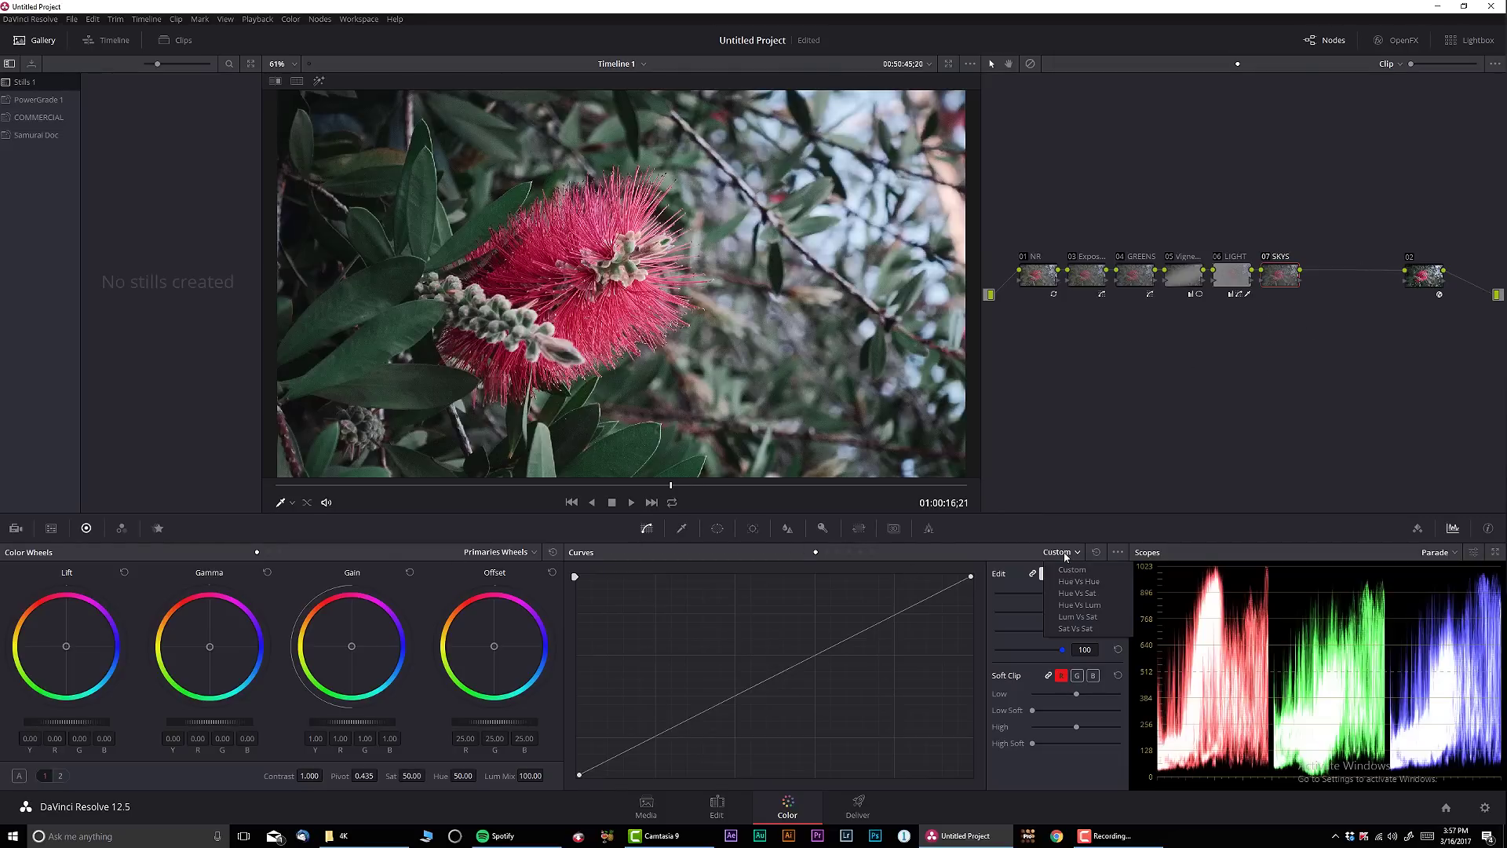
pyautogui.click(1090, 605)
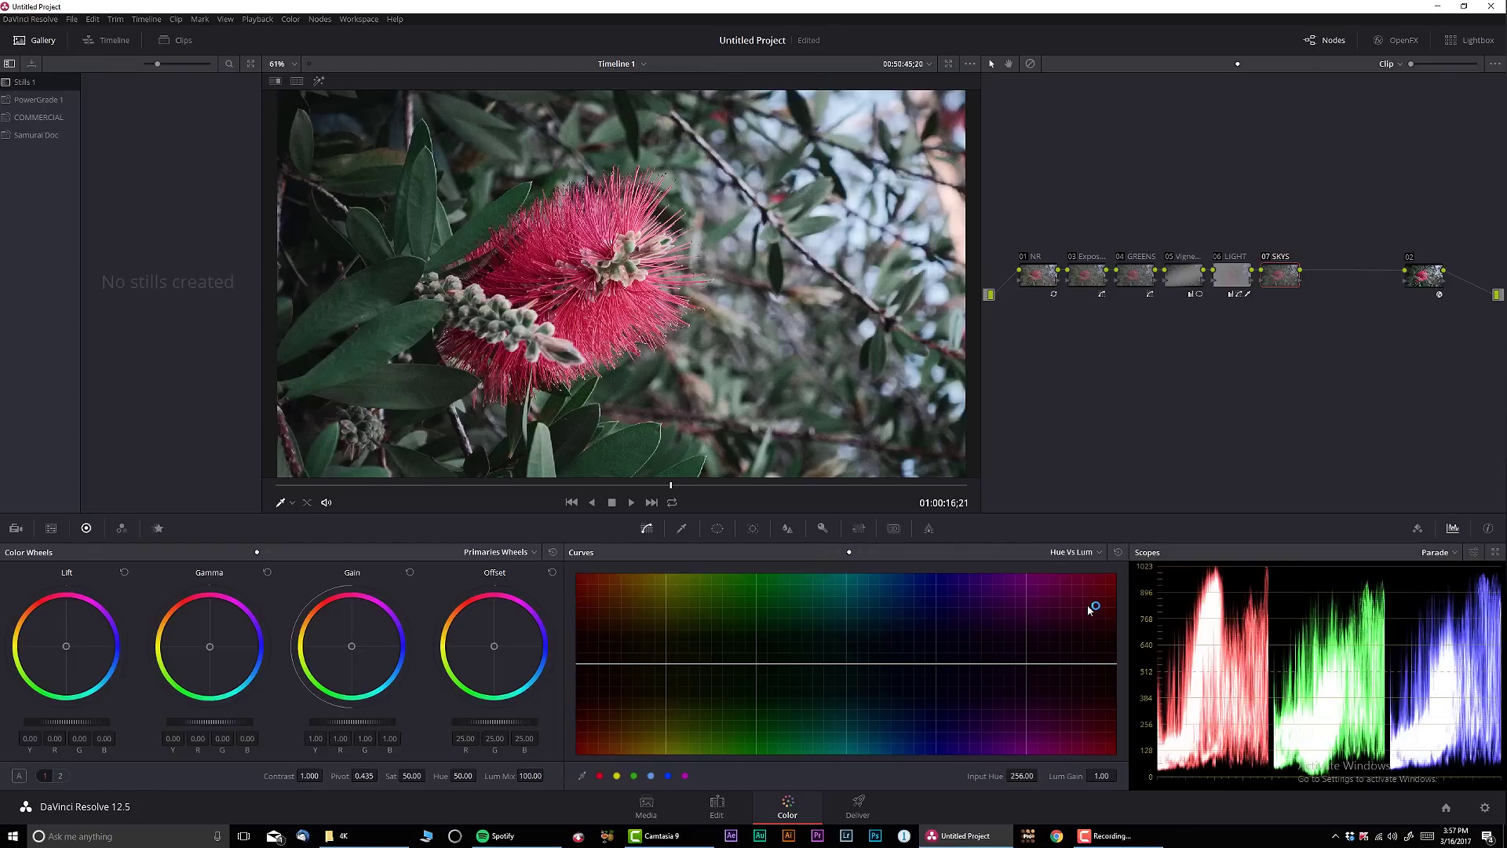
pyautogui.click(926, 232)
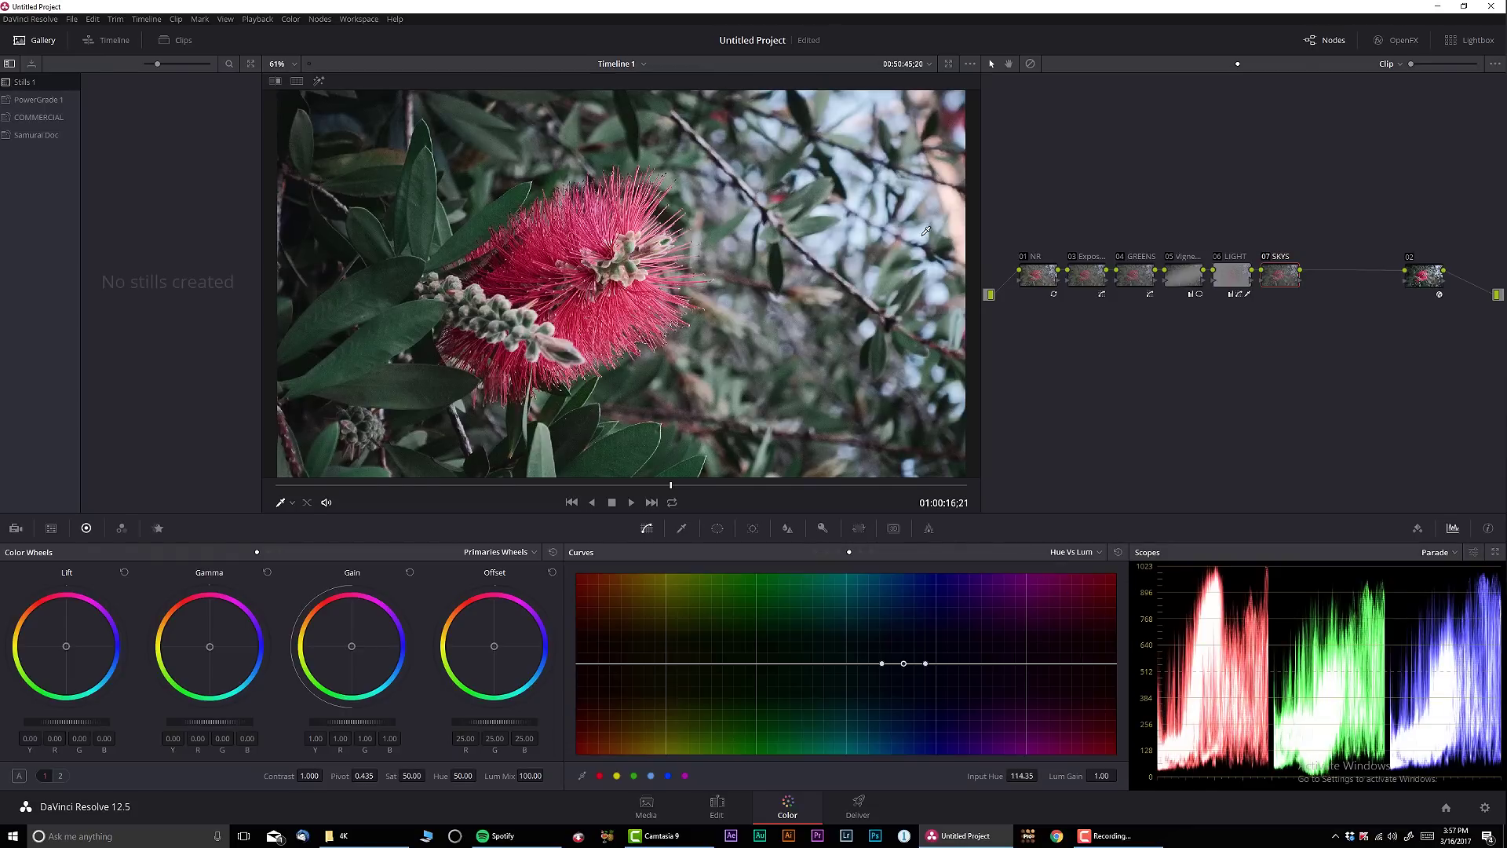
pyautogui.moveTo(904, 663); pyautogui.dragTo(974, 665)
pyautogui.click(871, 665)
pyautogui.moveTo(872, 665); pyautogui.dragTo(908, 675)
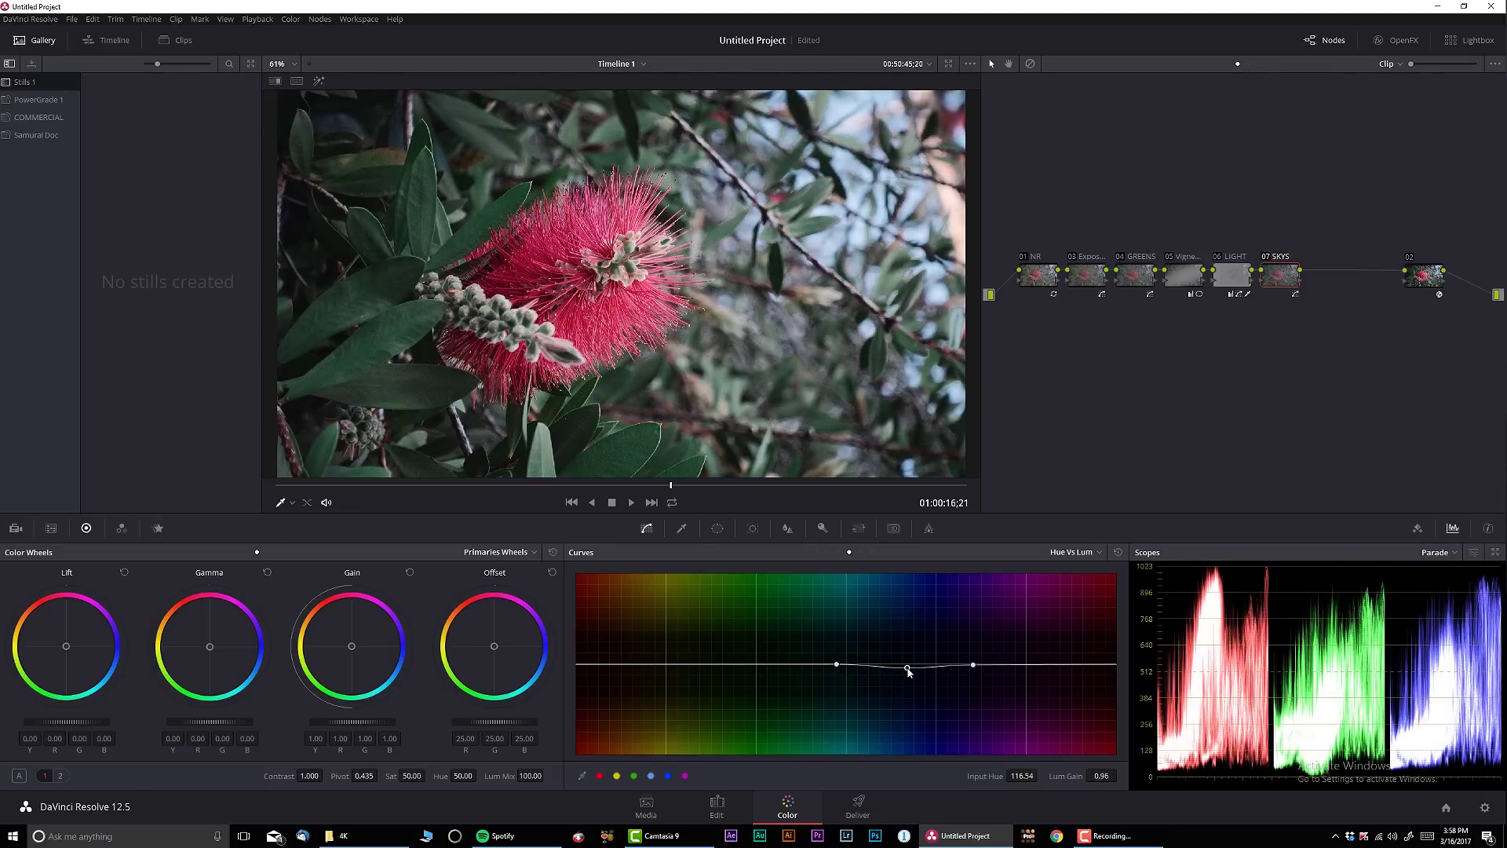
pyautogui.moveTo(908, 669); pyautogui.dragTo(909, 672)
pyautogui.scroll(3, 629, 324)
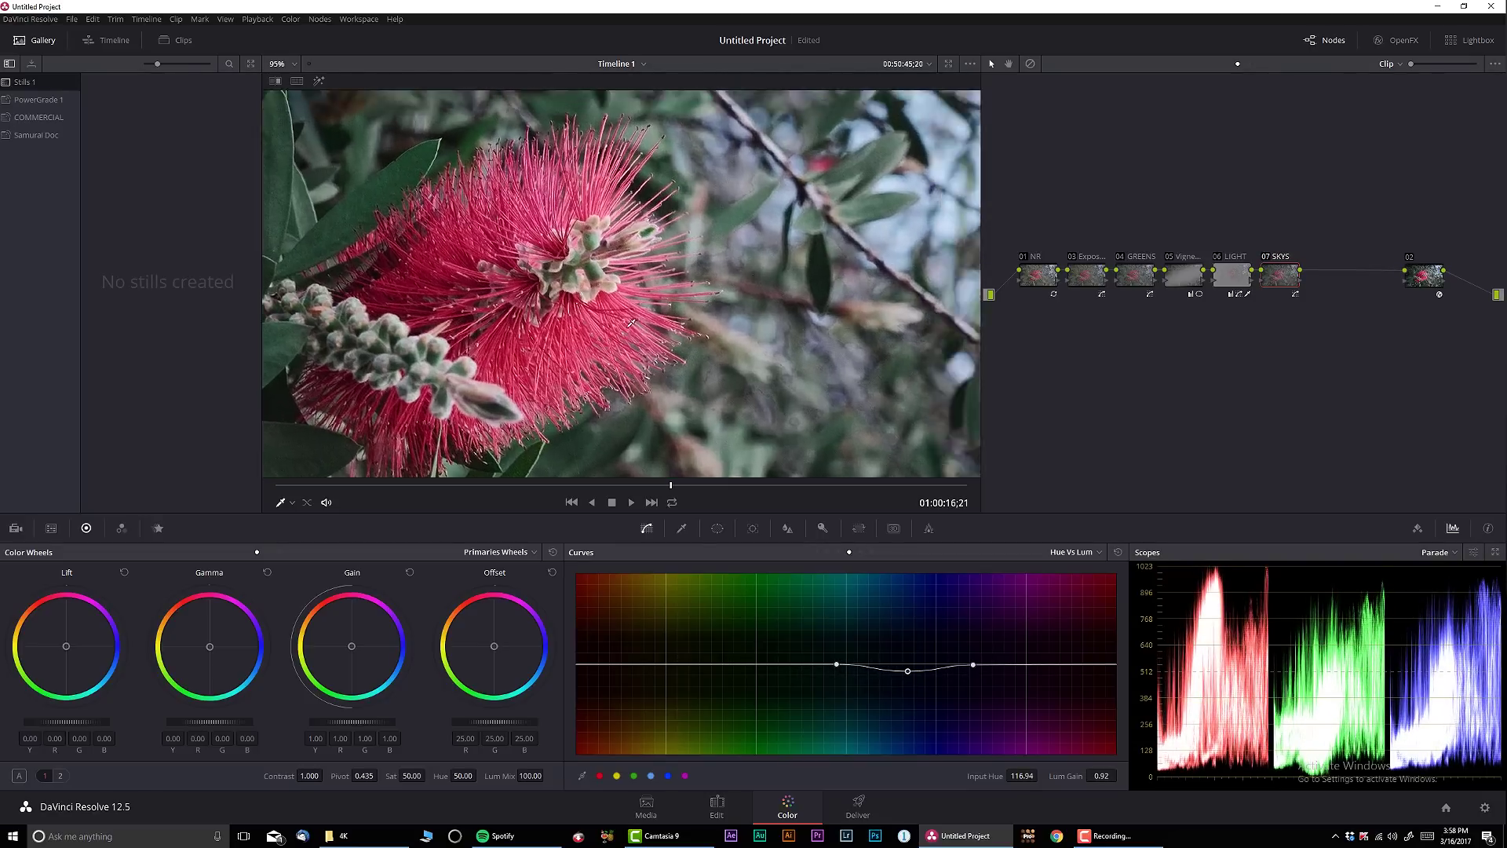
pyautogui.scroll(3, 629, 324)
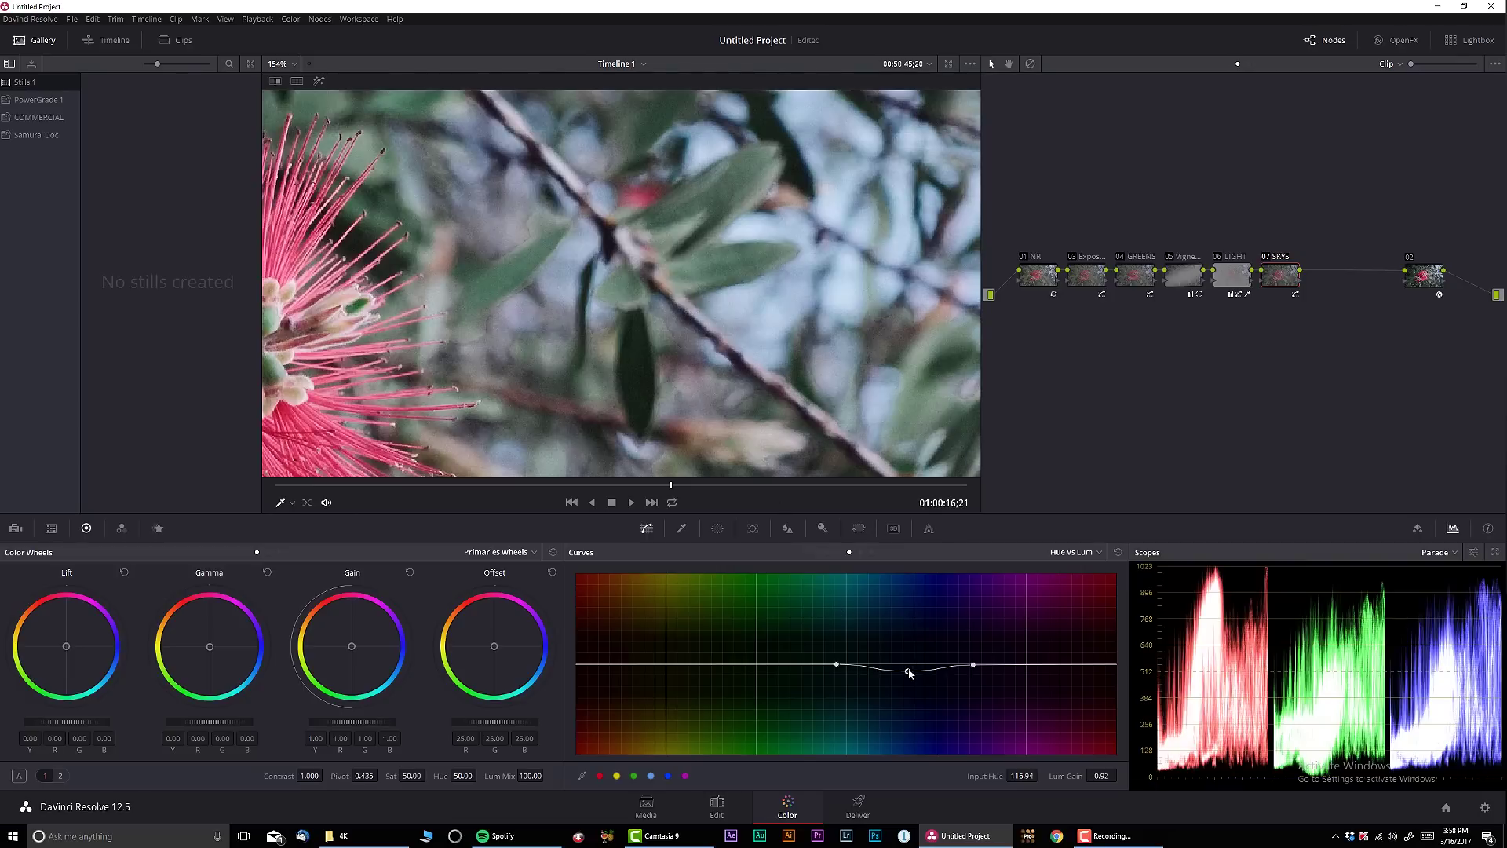
pyautogui.moveTo(908, 673); pyautogui.dragTo(905, 670)
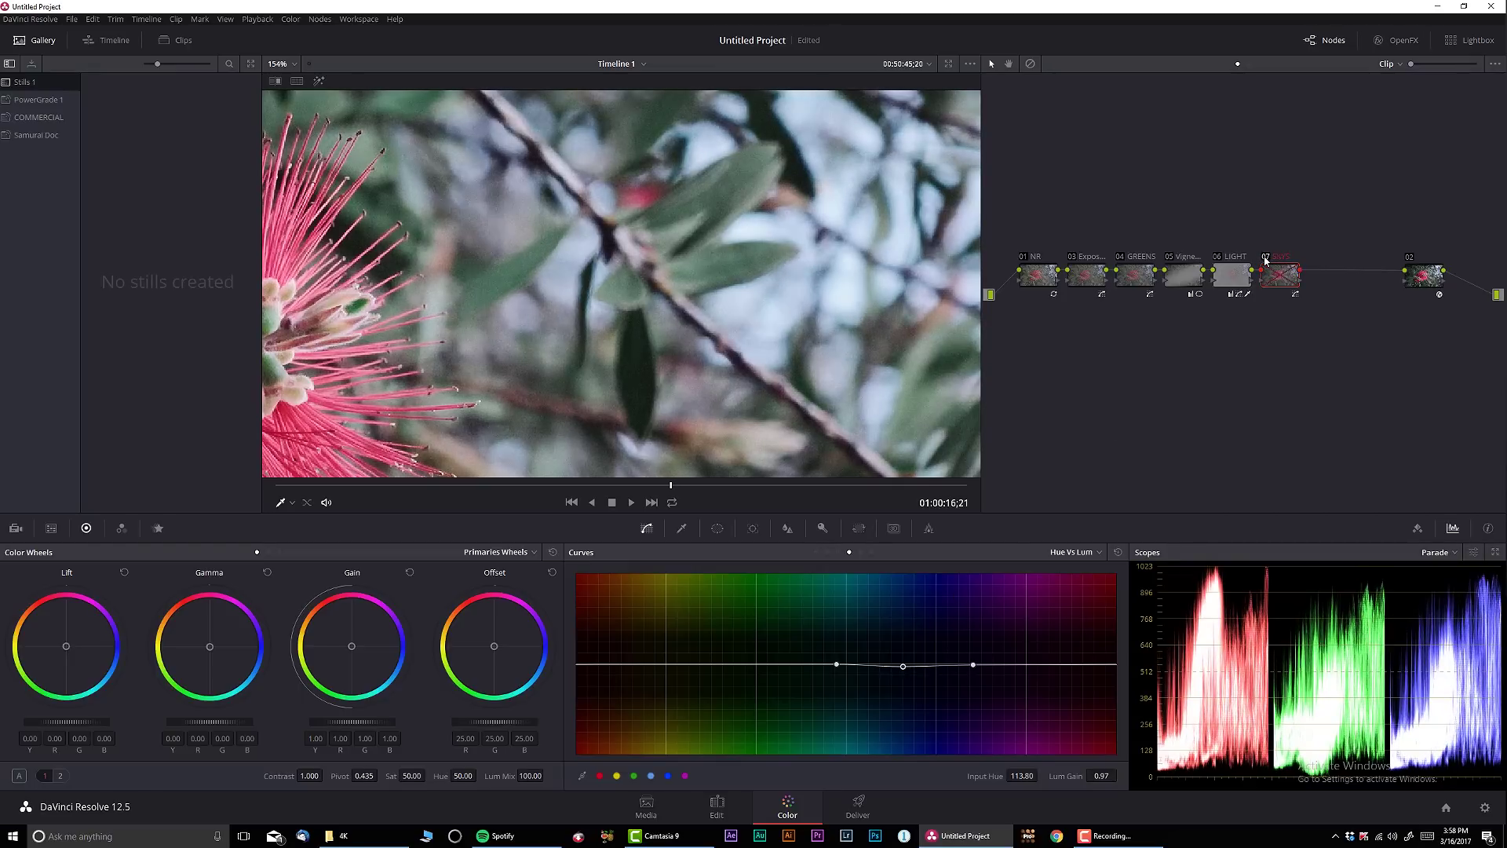
pyautogui.scroll(-3, 722, 339)
pyautogui.scroll(-3, 722, 339)
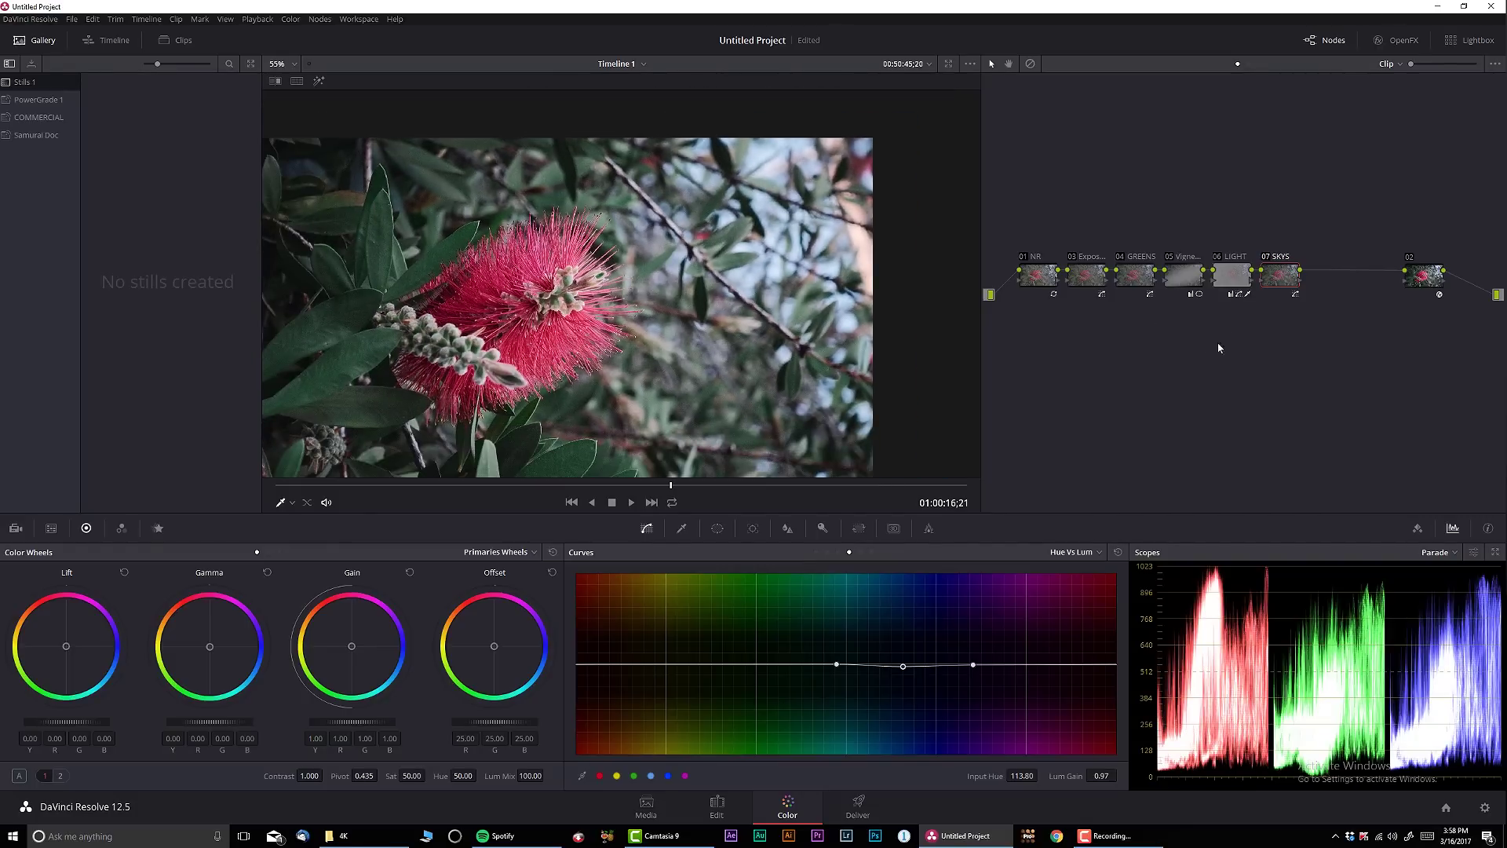
# Step: Add serial node 08 after SKYS and label it SKY 2
pyautogui.hotkey('alt', 's')
pyautogui.rightClick(1329, 273)
pyautogui.click(1346, 309)
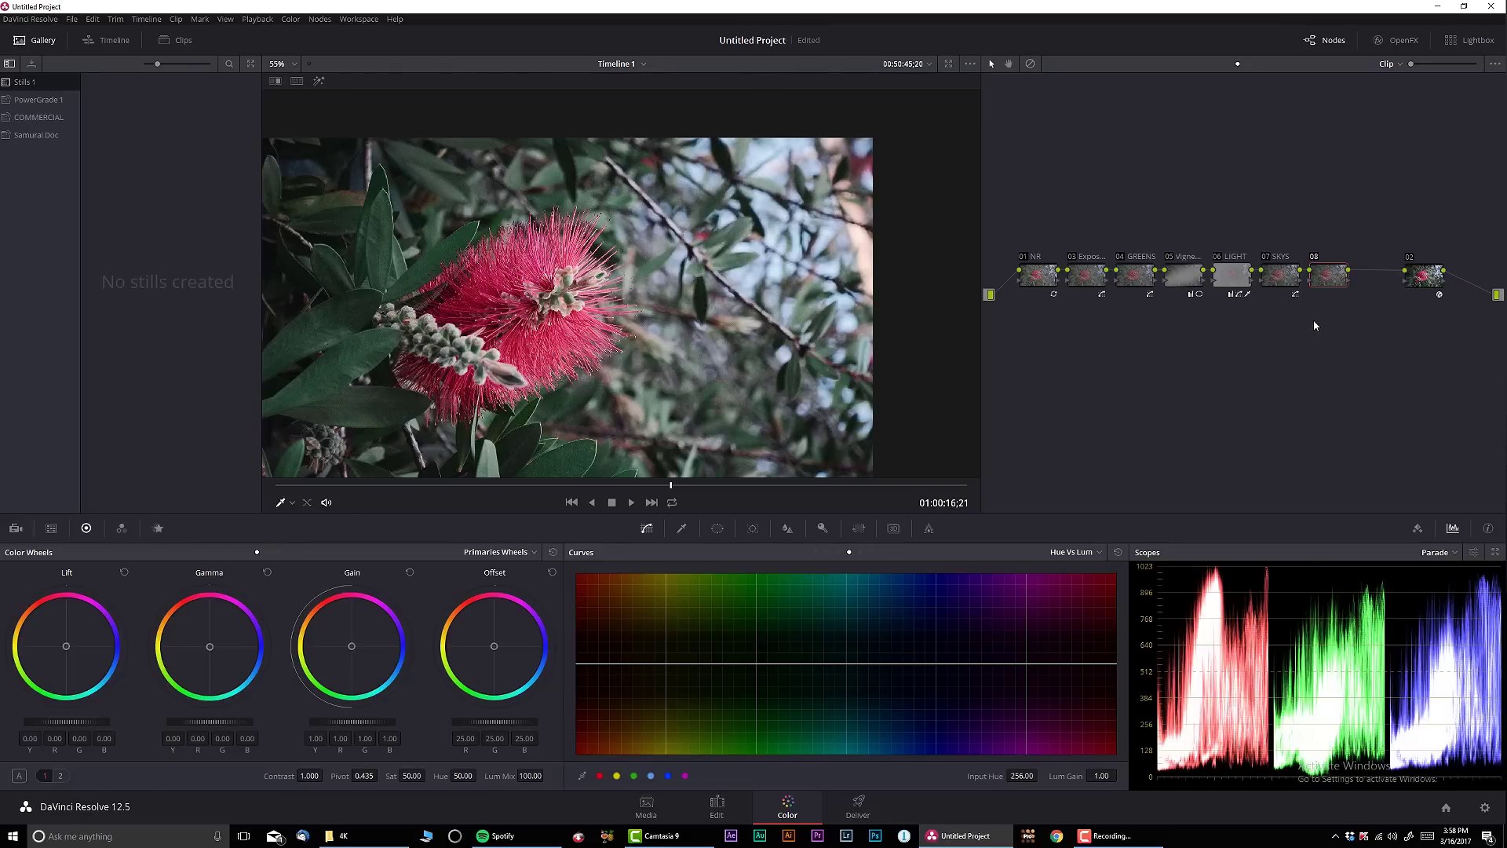
pyautogui.write('SKY 2')
# Step: Raise the sampled sky hue on a Hue vs Sat curve, then review earlier frames
pyautogui.click(1087, 553)
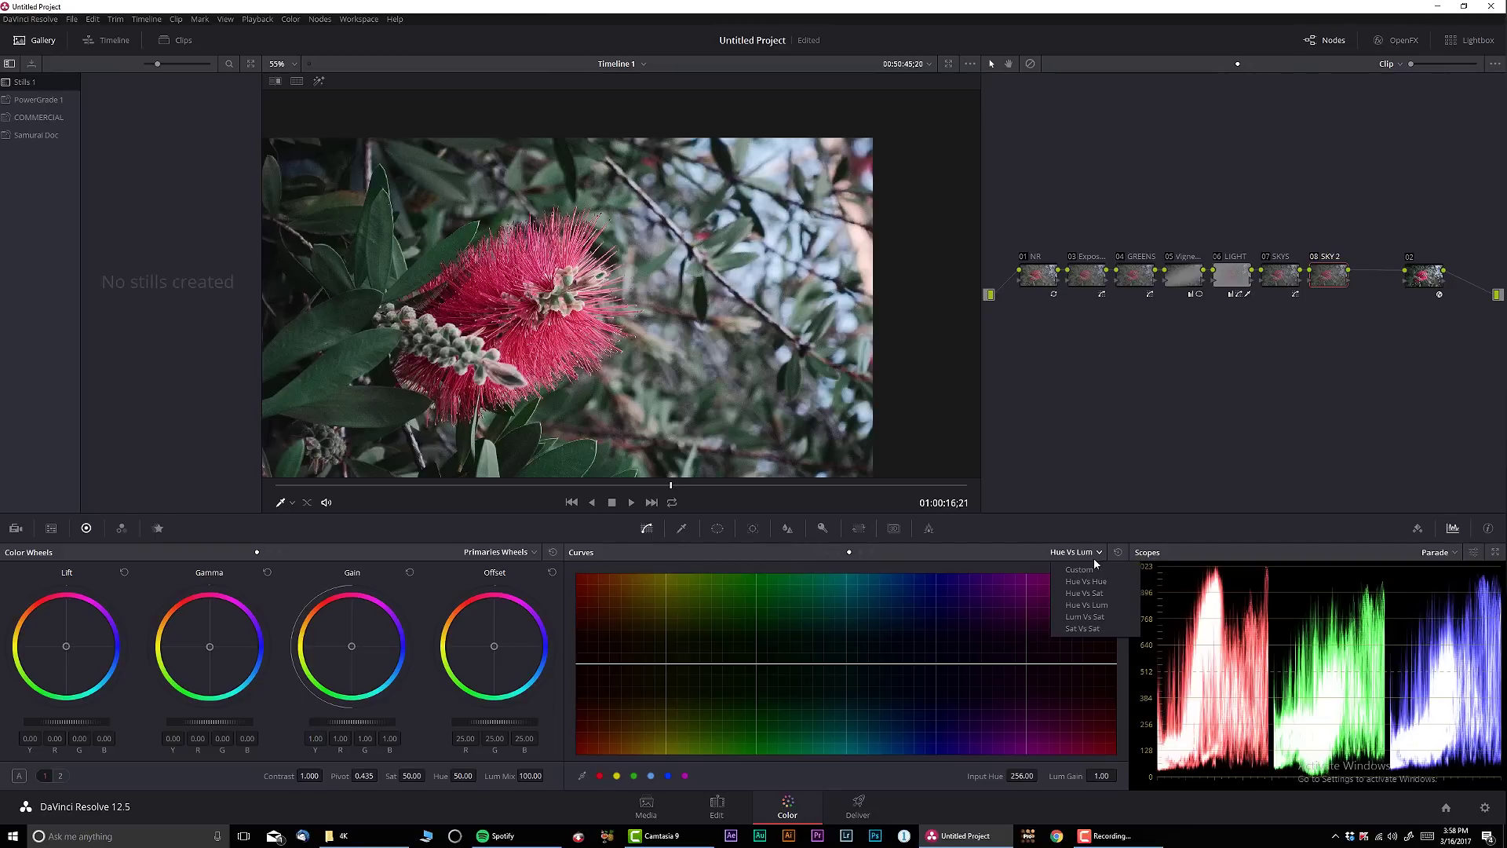
pyautogui.click(1084, 592)
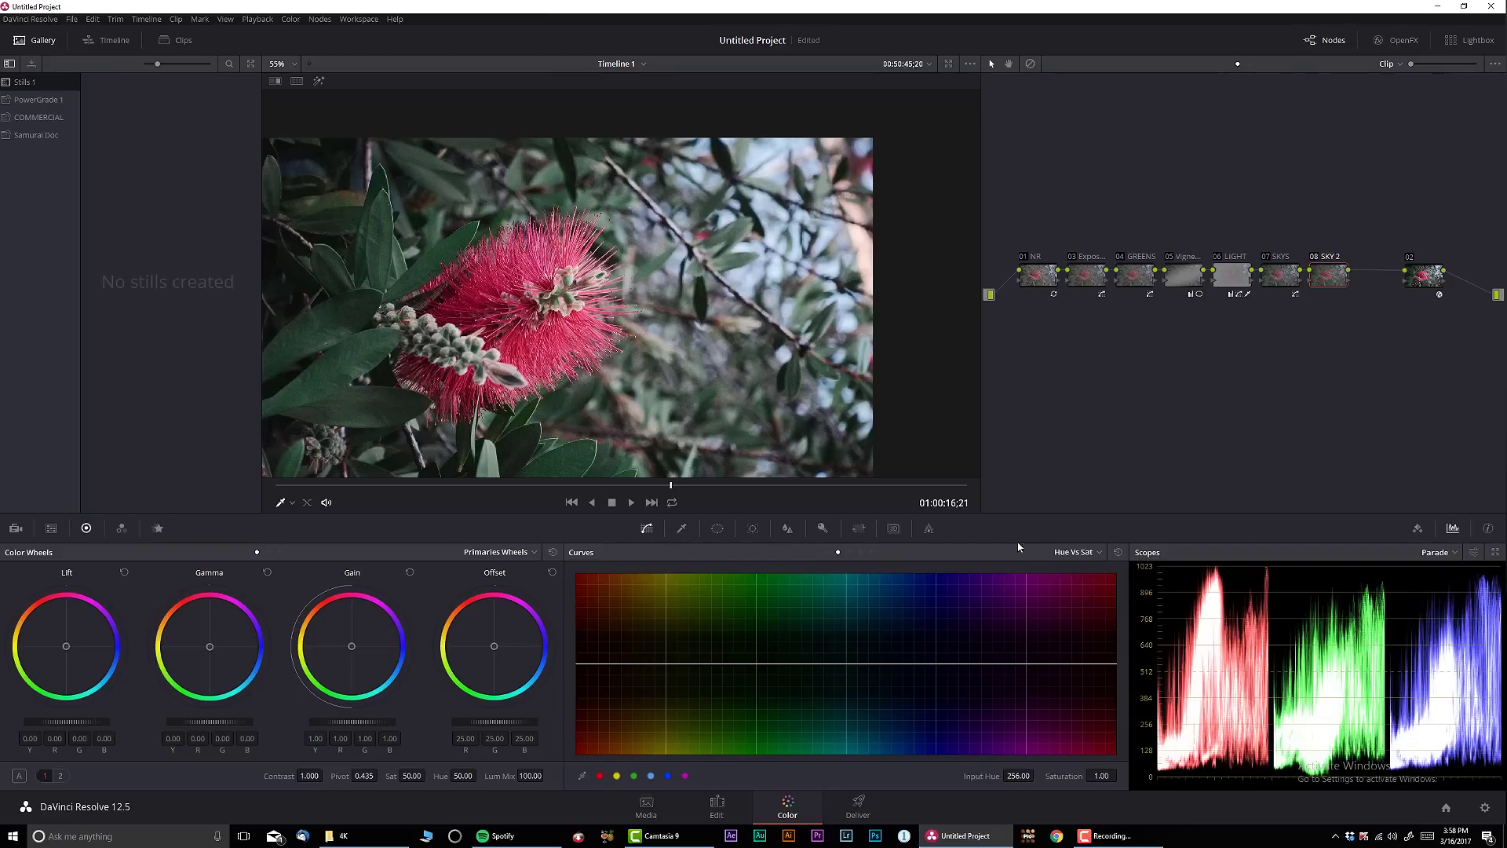
pyautogui.click(853, 318)
pyautogui.moveTo(904, 664); pyautogui.dragTo(854, 663)
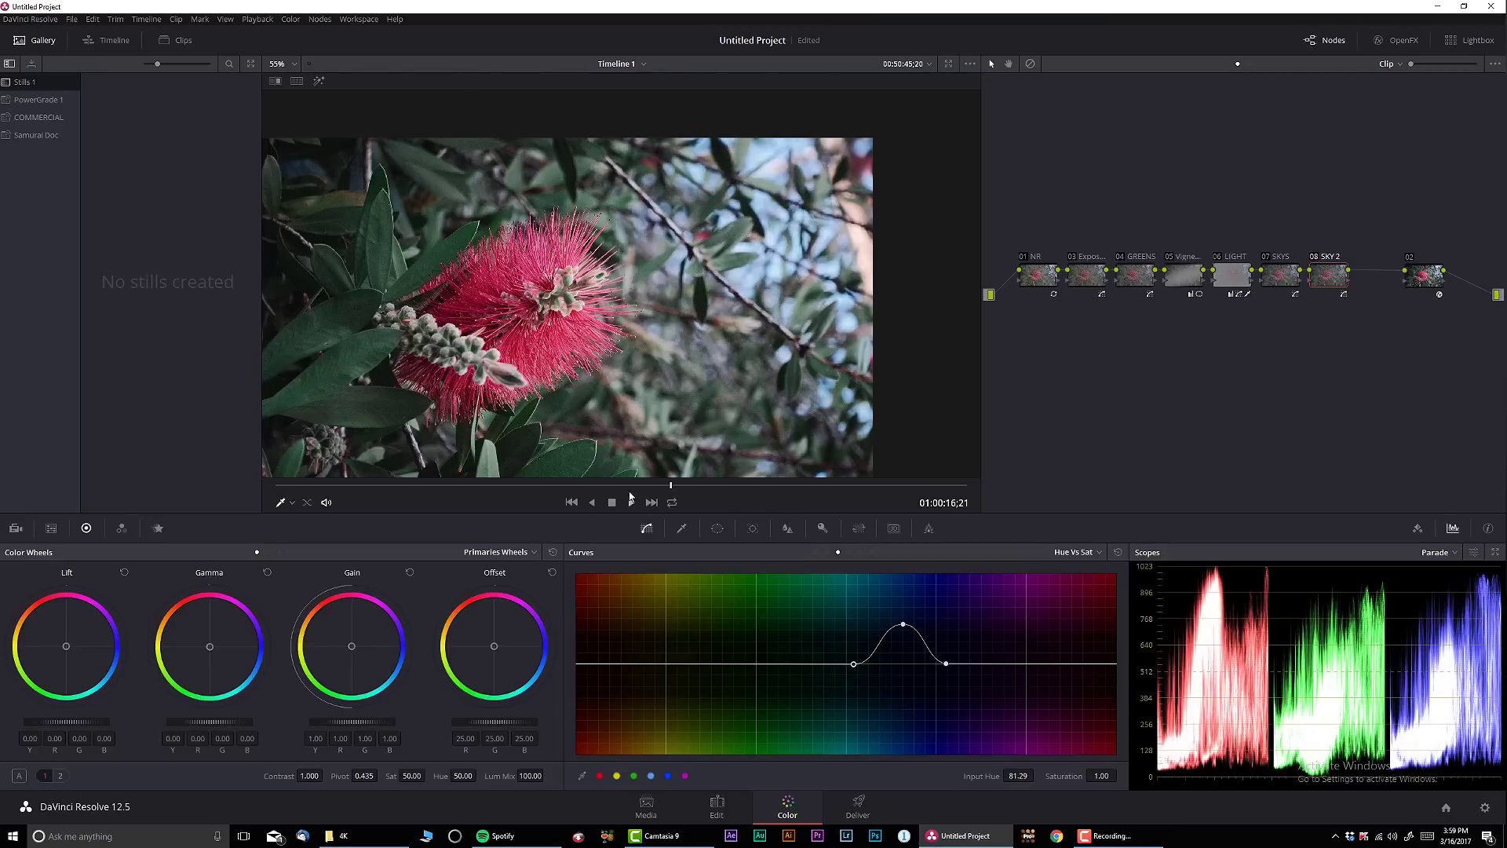
pyautogui.click(624, 486)
pyautogui.moveTo(624, 487); pyautogui.dragTo(318, 486)
pyautogui.click(640, 487)
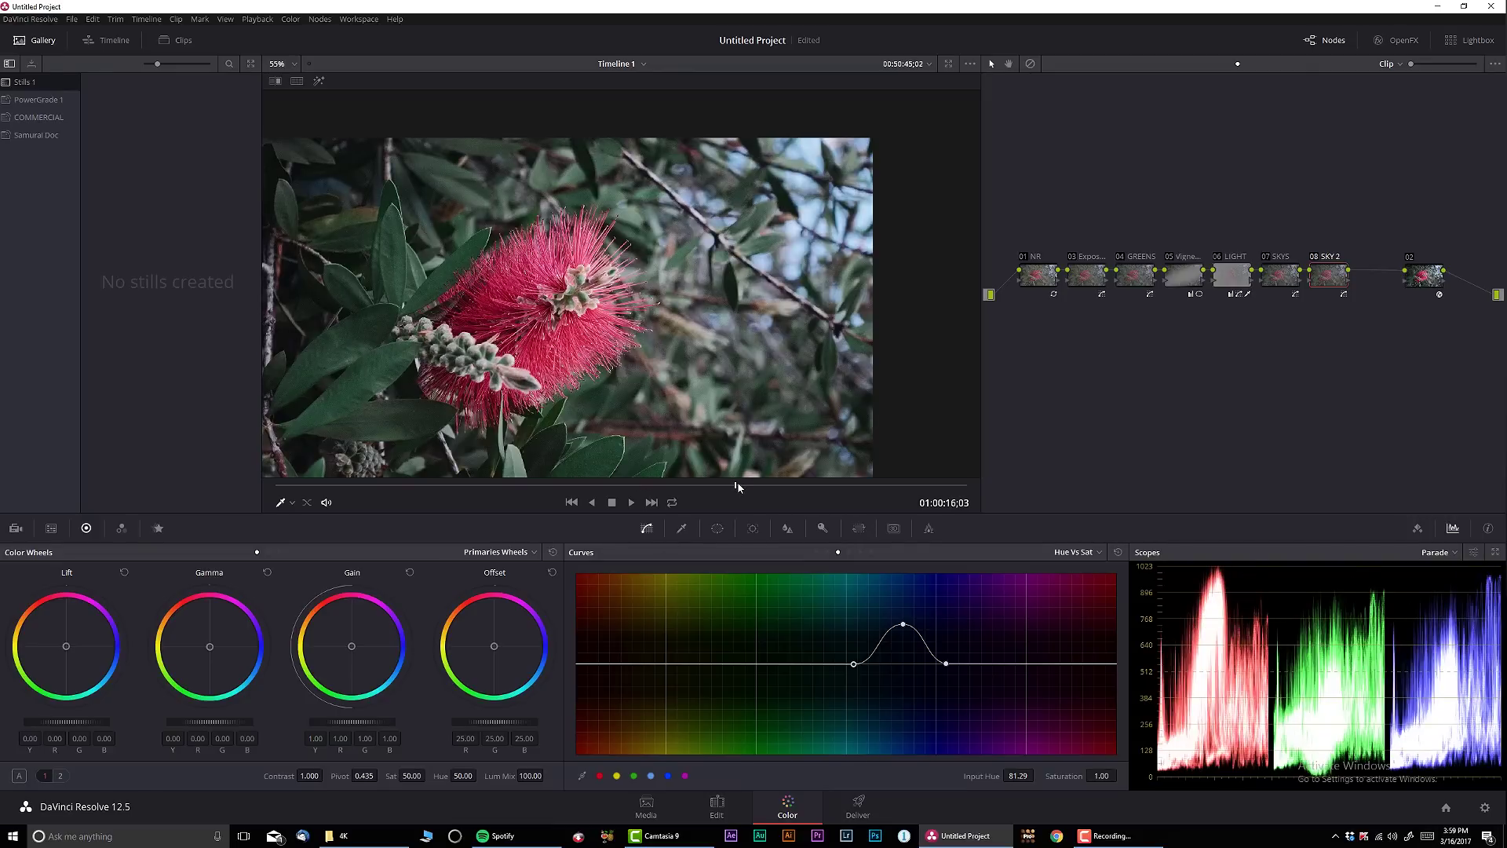
pyautogui.click(831, 486)
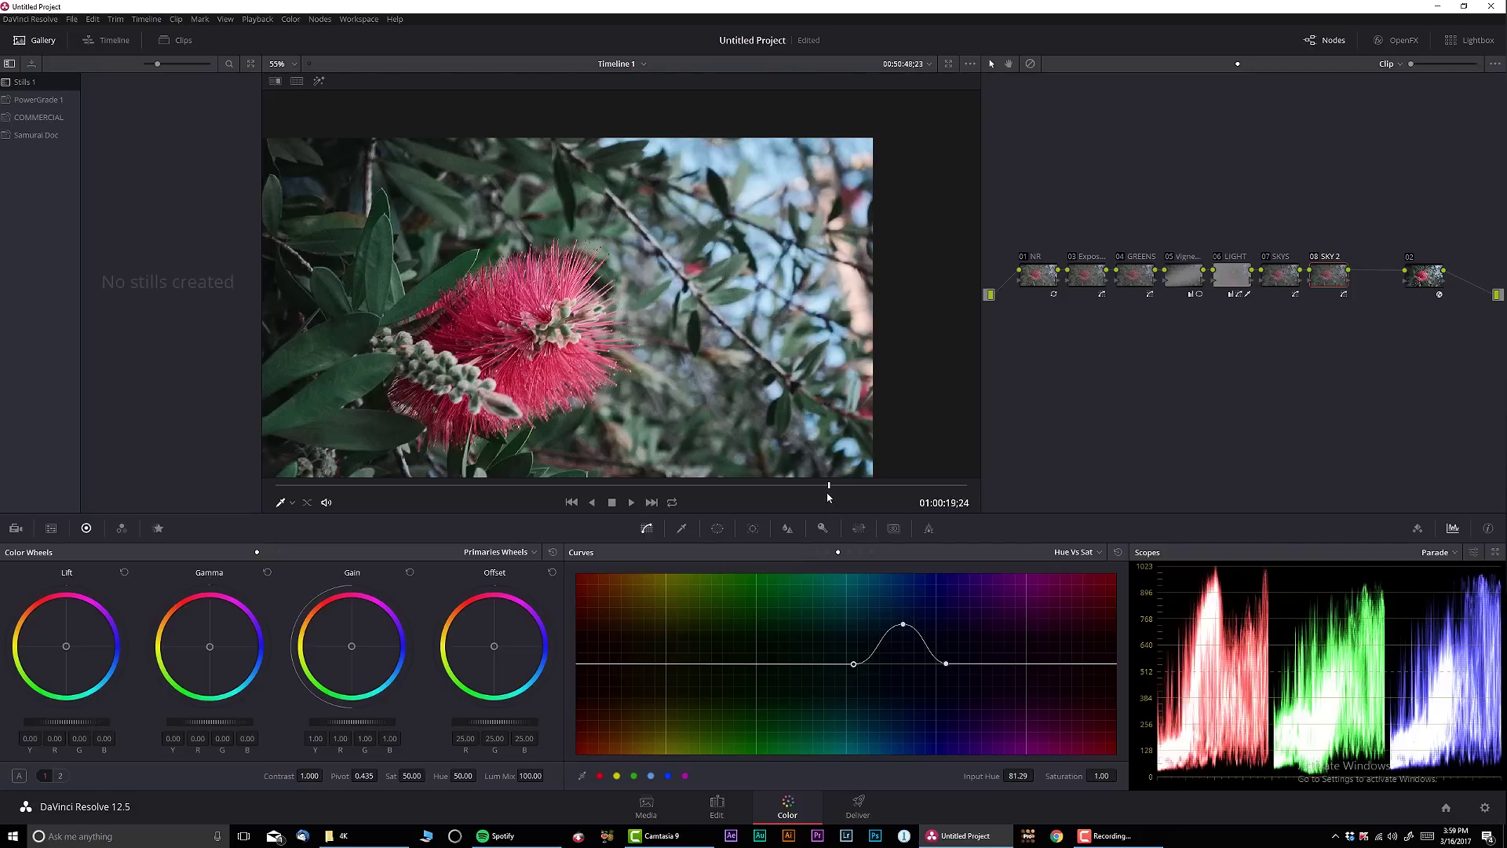